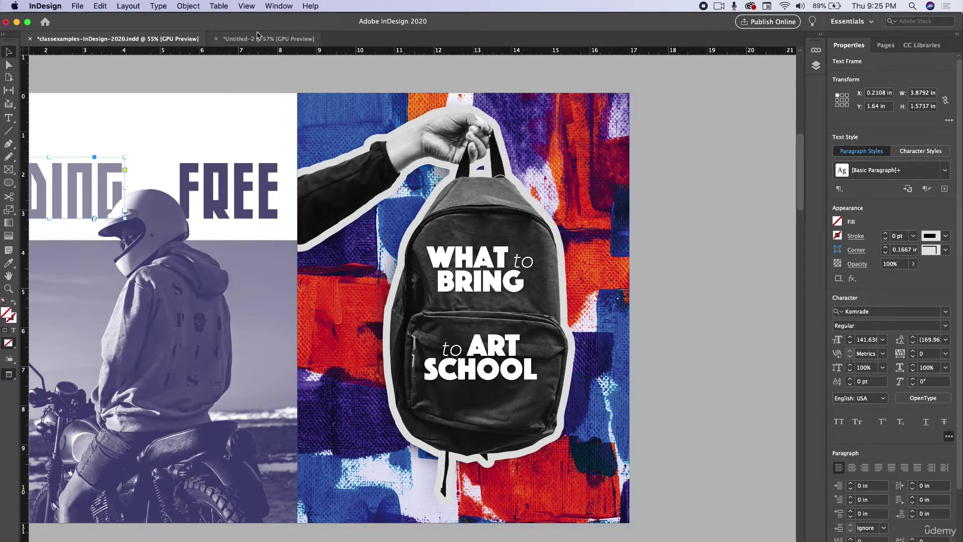
# Step: Show the Untitled-2 layout and open the Downloads folder in Finder to get the source images
pyautogui.click(257, 40)
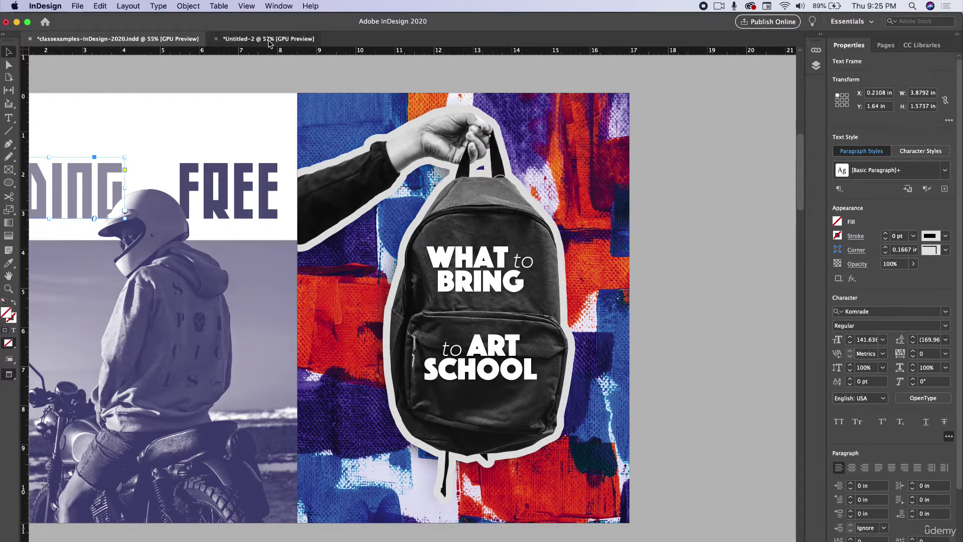
pyautogui.press('super+Tab')
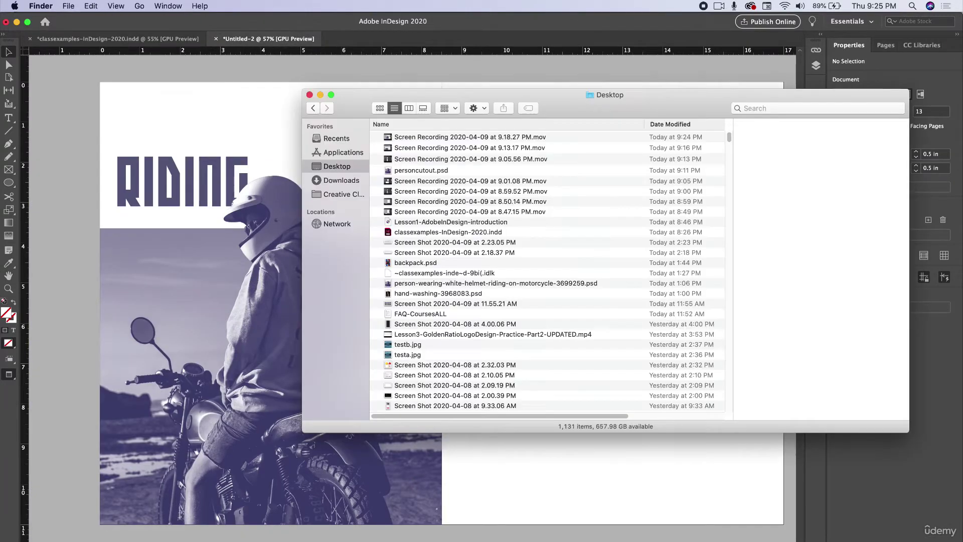
pyautogui.click(341, 180)
pyautogui.moveTo(351, 266); pyautogui.dragTo(62, 112)
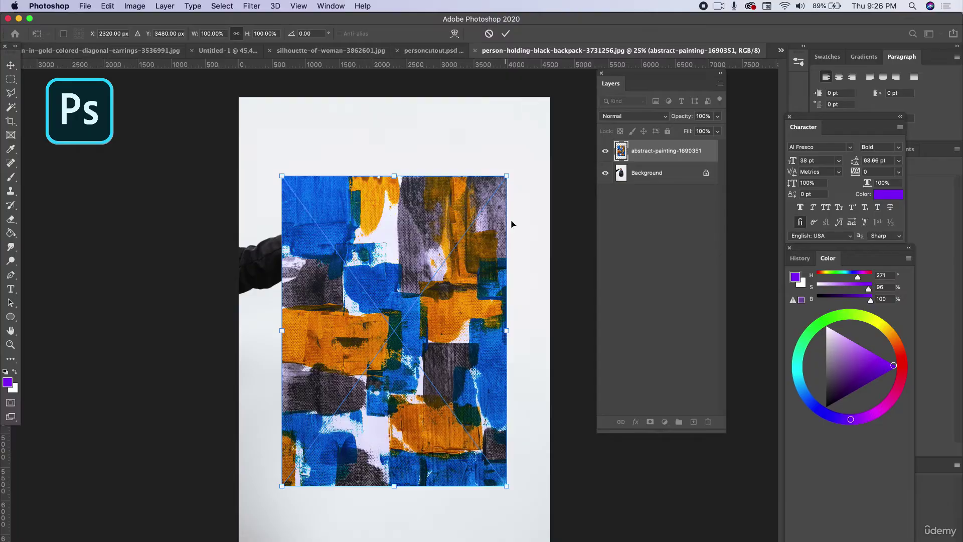
# Step: Place the abstract painting in the Photoshop backpack document and scale it to about 162% so it covers the whole canvas
pyautogui.press('Return')
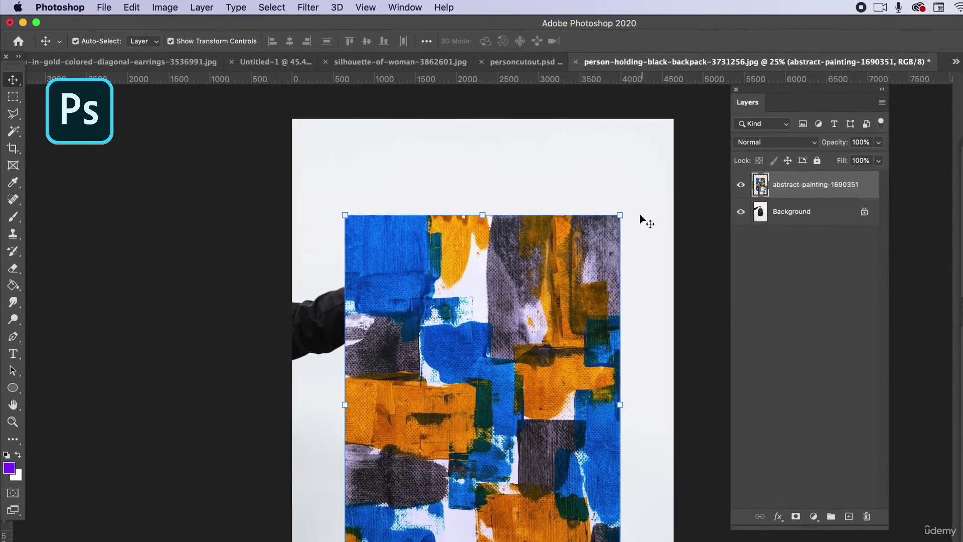
pyautogui.moveTo(593, 206)
pyautogui.mouseDown()
pyautogui.moveTo(626, 160)
pyautogui.moveTo(711, 100)
pyautogui.moveTo(713, 90)
pyautogui.mouseUp()
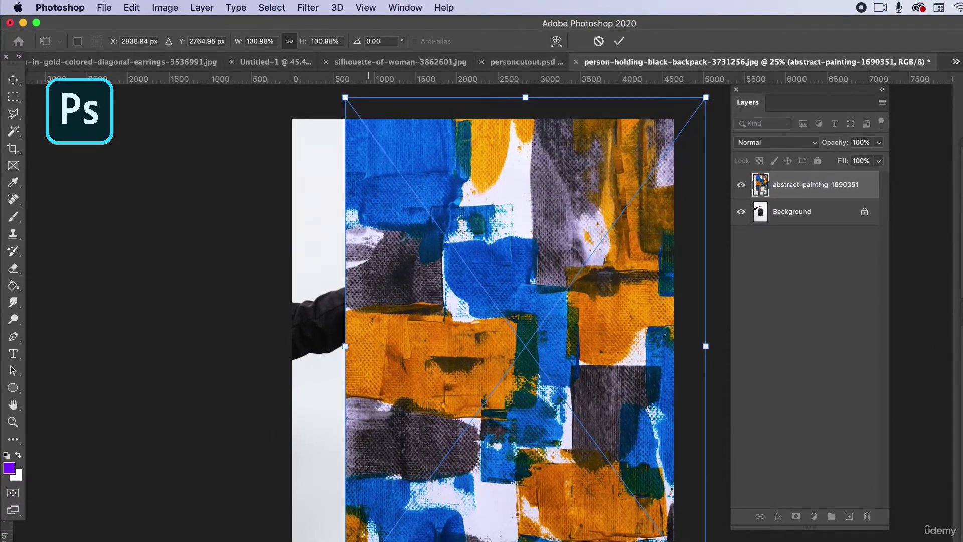
pyautogui.moveTo(347, 346); pyautogui.dragTo(266, 405)
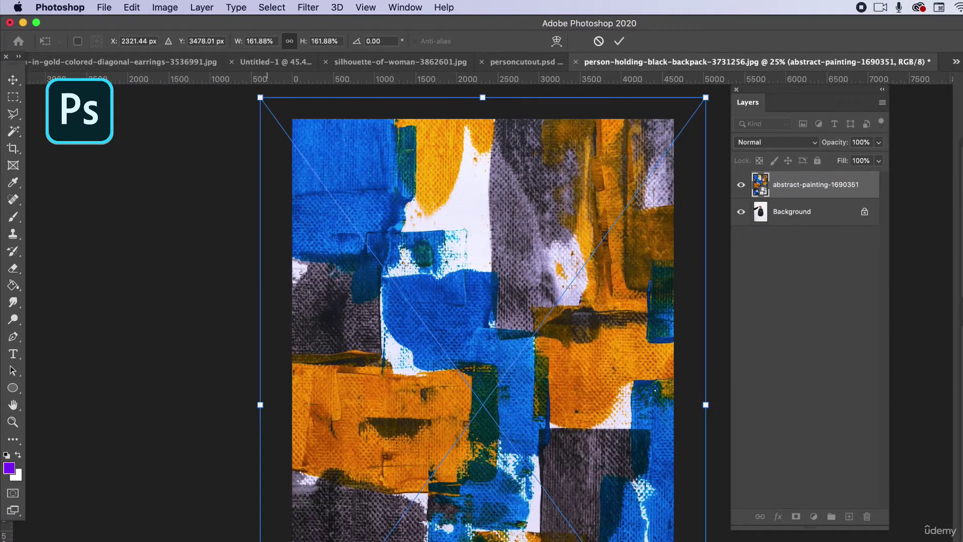
pyautogui.press('Return')
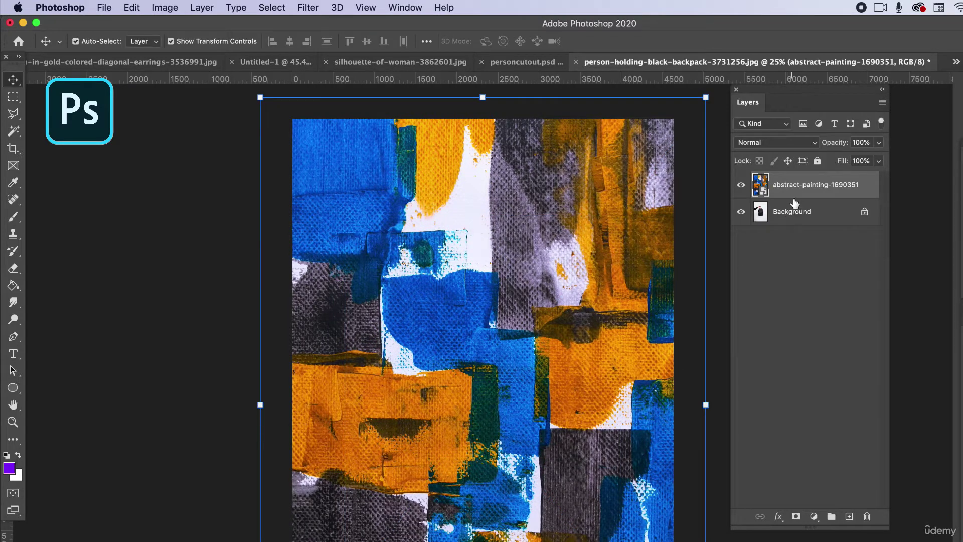
# Step: Convert the locked background photo into a regular layer and move the abstract painting layer beneath it
pyautogui.moveTo(797, 190); pyautogui.dragTo(797, 219)
pyautogui.doubleClick(797, 218)
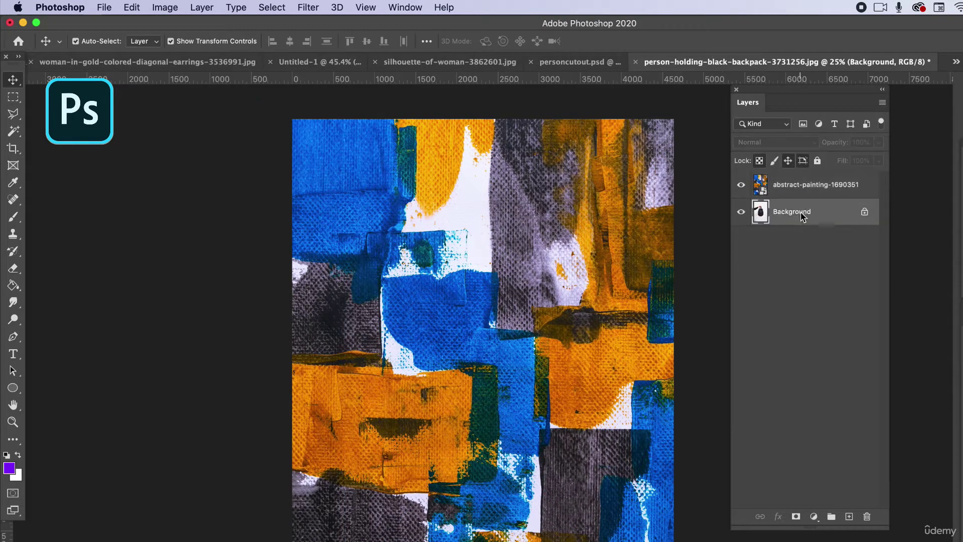
pyautogui.click(705, 326)
pyautogui.click(834, 185)
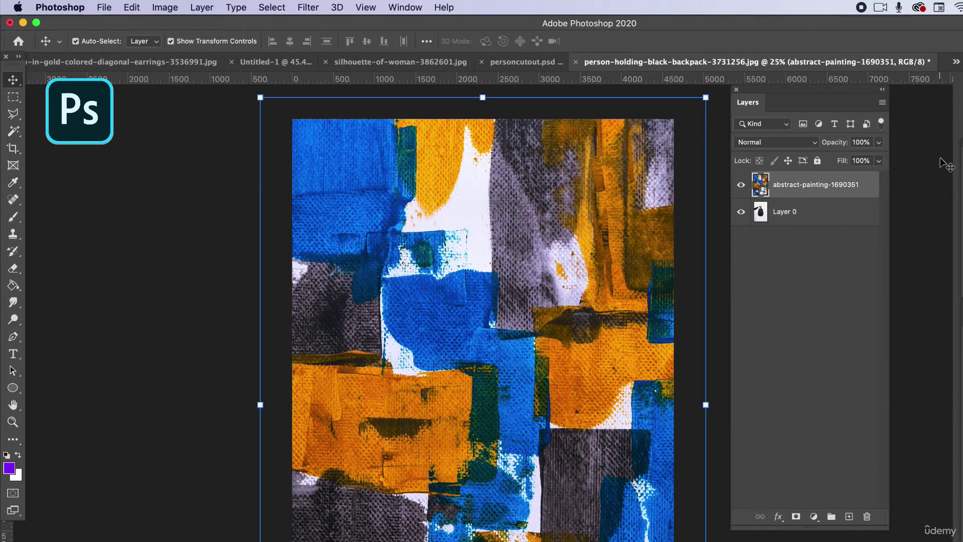
pyautogui.press('super+bracketleft')
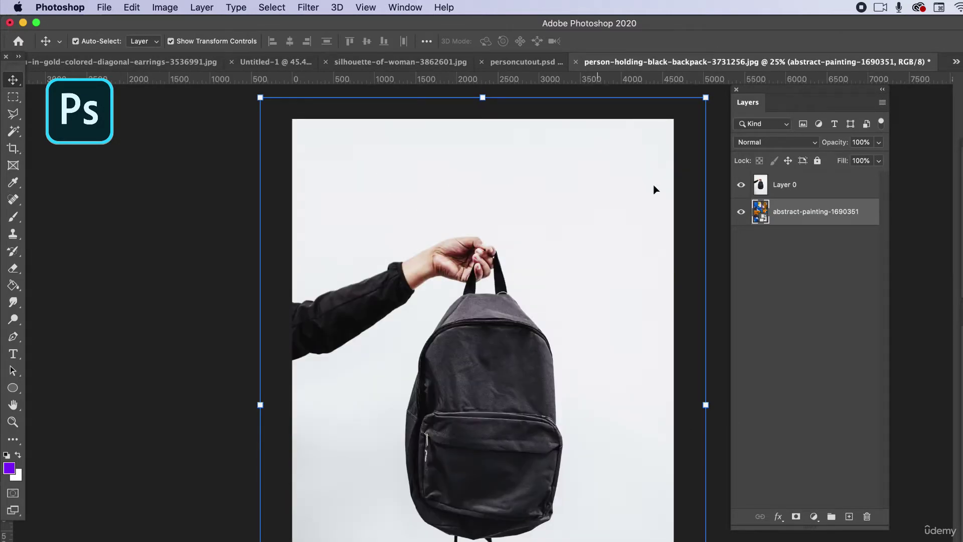
# Step: Select the arm and backpack on Layer 0 with Select Subject and inspect the selection edge around the hand
pyautogui.click(784, 187)
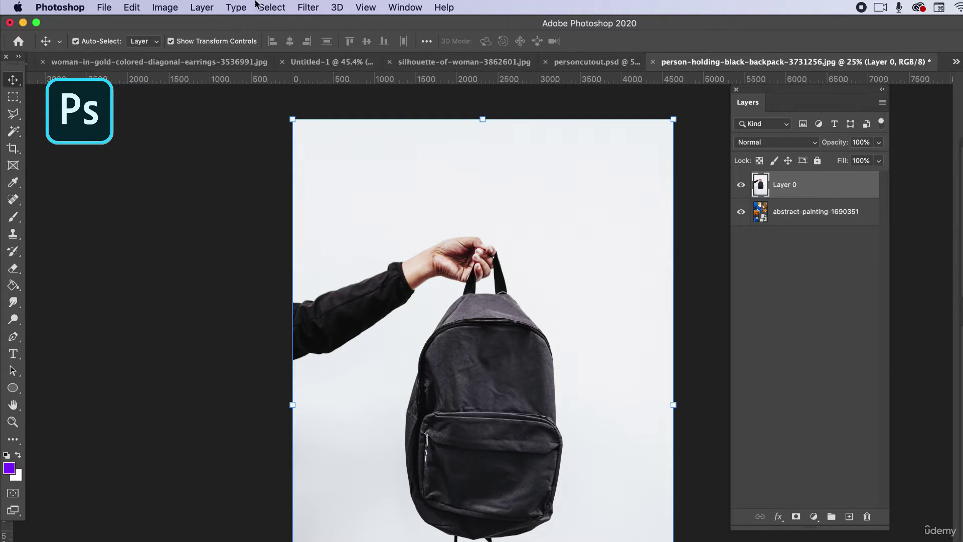
pyautogui.click(273, 7)
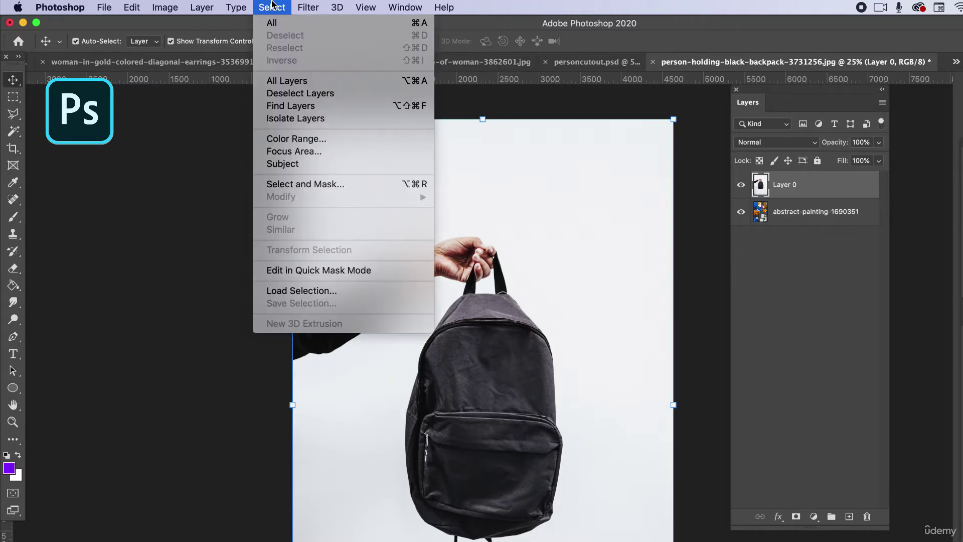
pyautogui.click(292, 170)
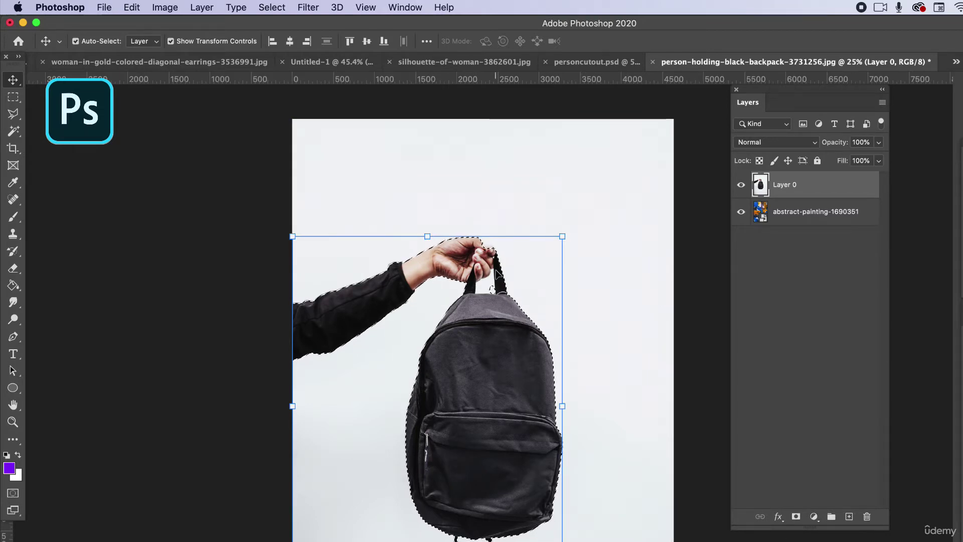
pyautogui.scroll(5, 514, 261)
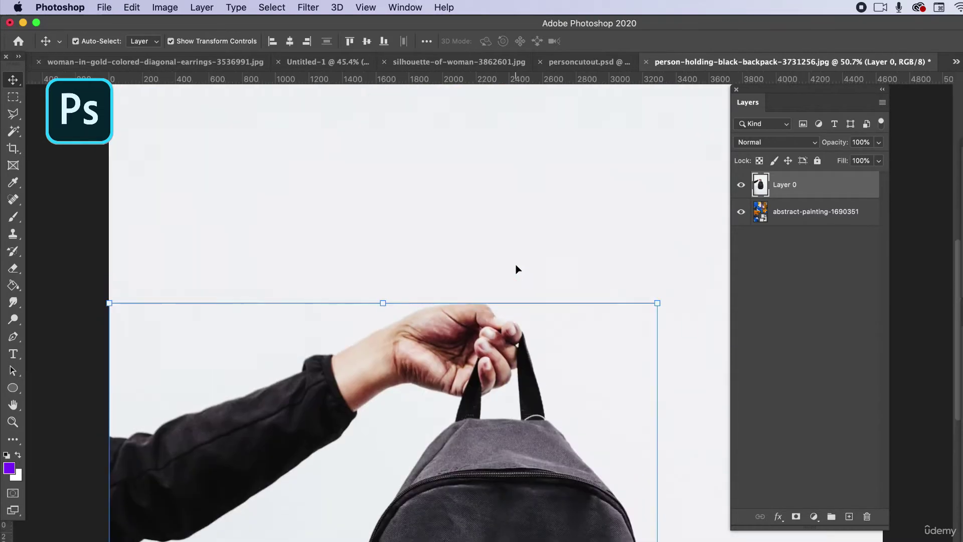
pyautogui.scroll(5, 534, 423)
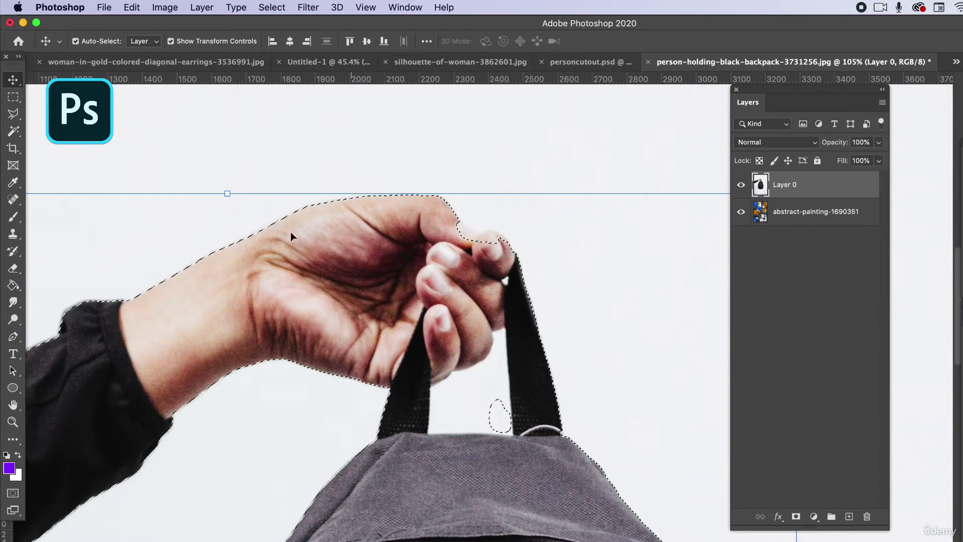
# Step: Refine the selection by adding the missed fingertip edge with the Polygonal Lasso and subtracting the gap between the straps with the Magic Wand
pyautogui.click(14, 115)
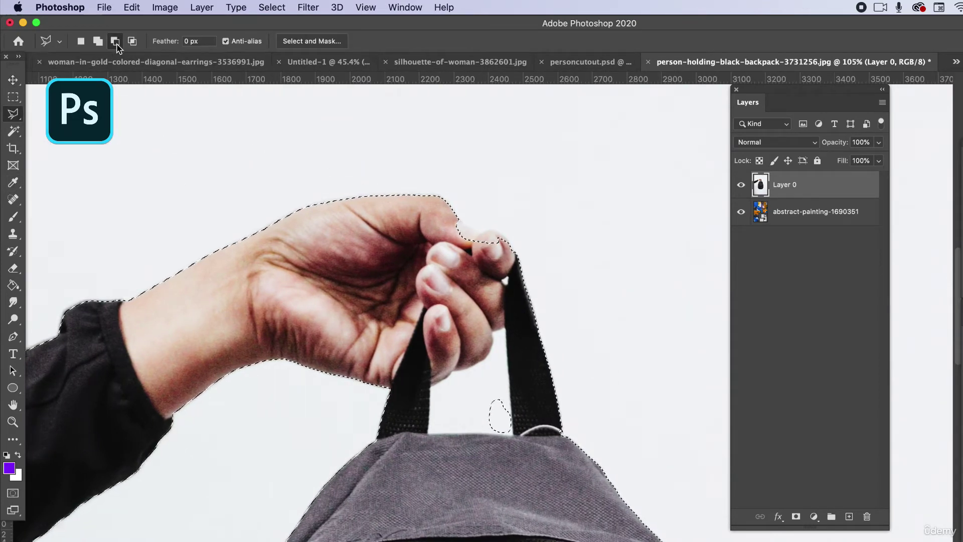
pyautogui.keyDown('shift'); pyautogui.click(457, 220); pyautogui.keyUp('shift')
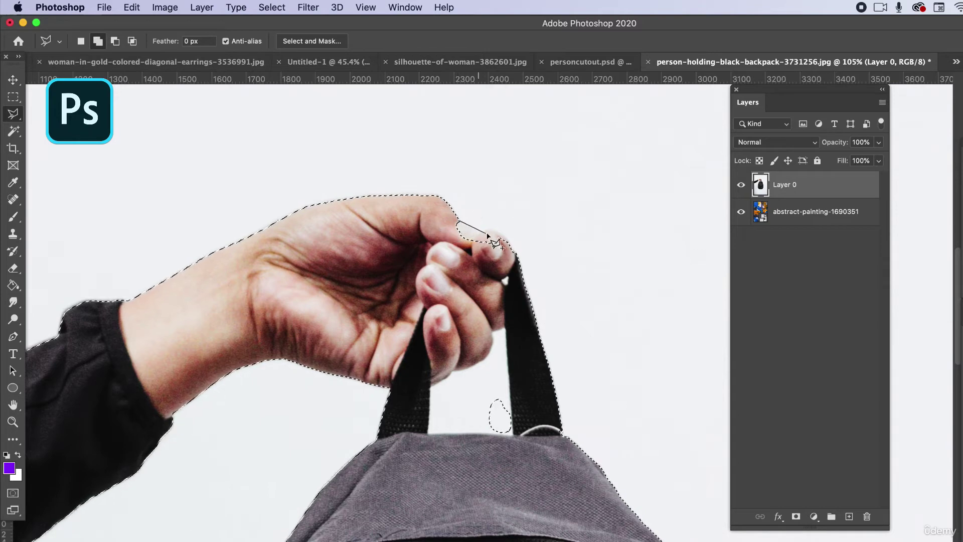
pyautogui.press('w')
pyautogui.scroll(-3, 492, 424)
pyautogui.press('super+d')
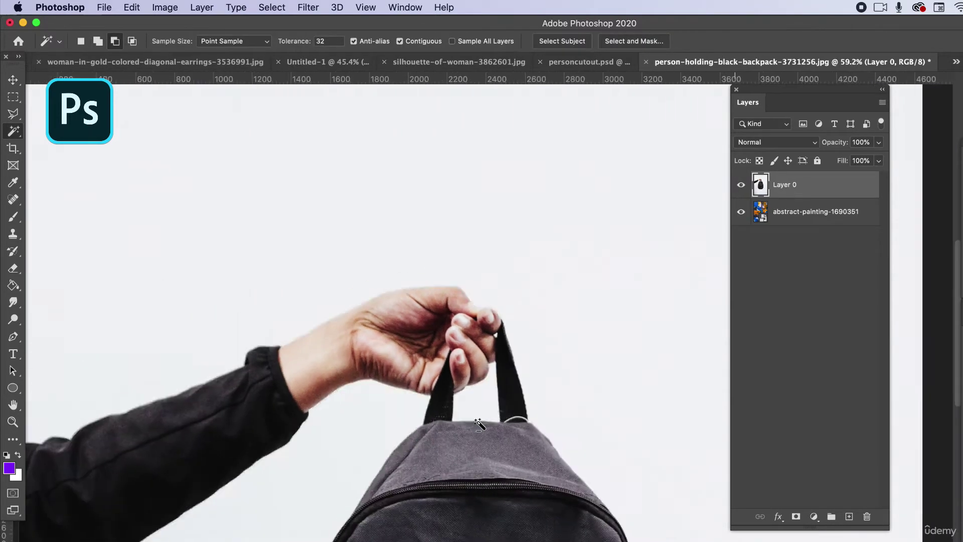
pyautogui.click(477, 422)
pyautogui.scroll(-5, 478, 422)
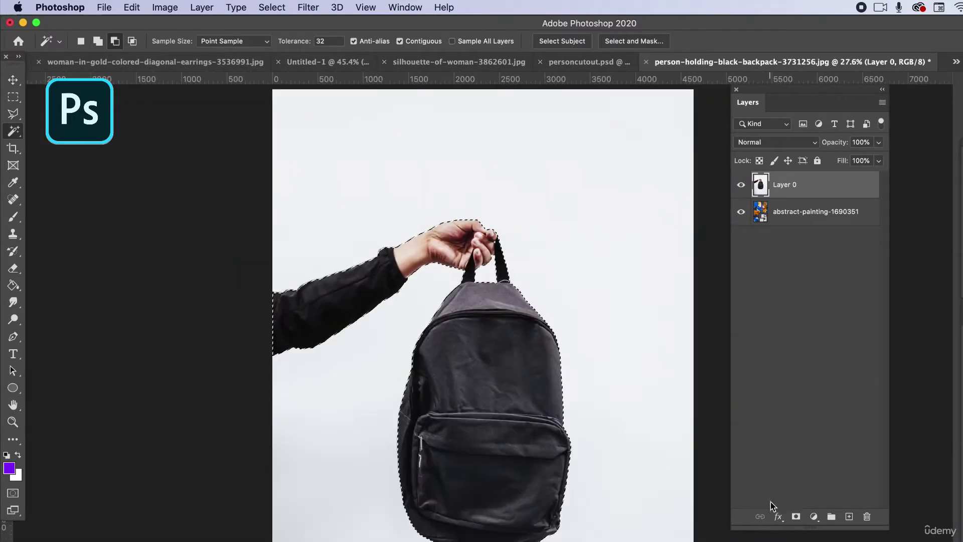
# Step: Mask Layer 0 with the selection and convert the masked backpack layer to a smart object
pyautogui.click(796, 517)
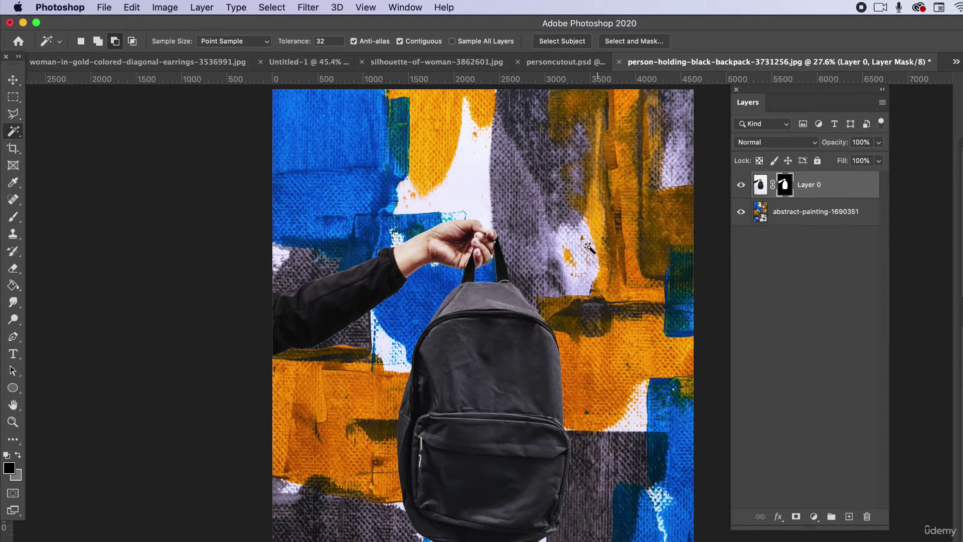
pyautogui.click(13, 79)
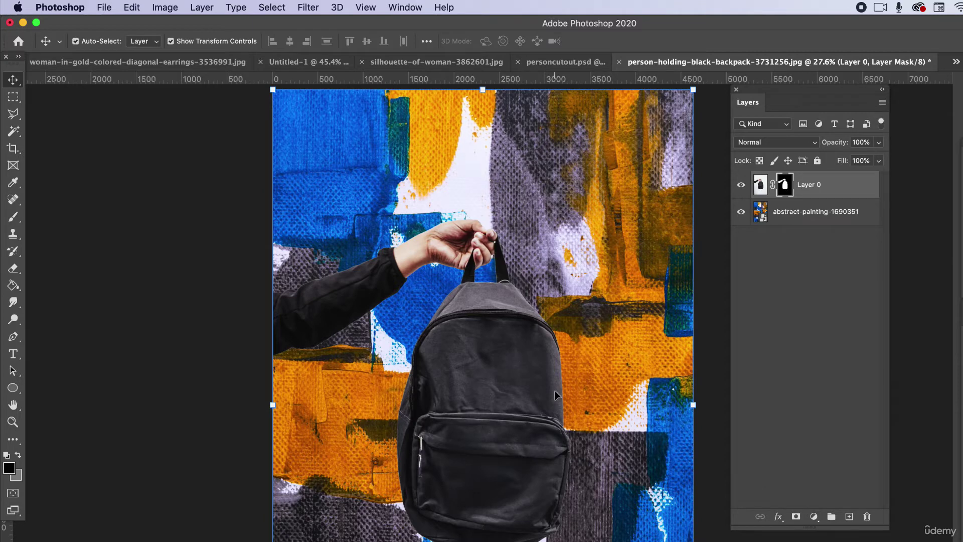
pyautogui.scroll(-3, 555, 390)
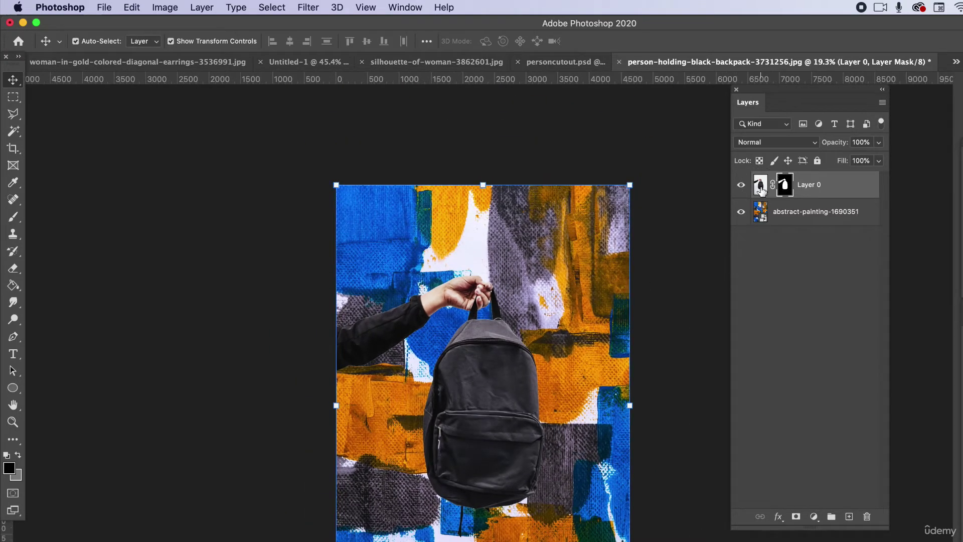
pyautogui.rightClick(761, 189)
pyautogui.click(843, 180)
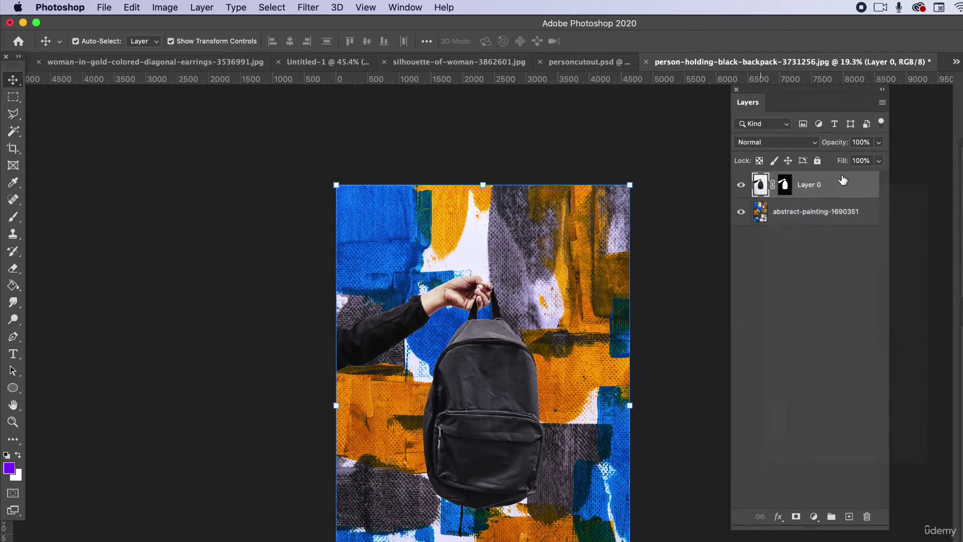
pyautogui.rightClick(843, 180)
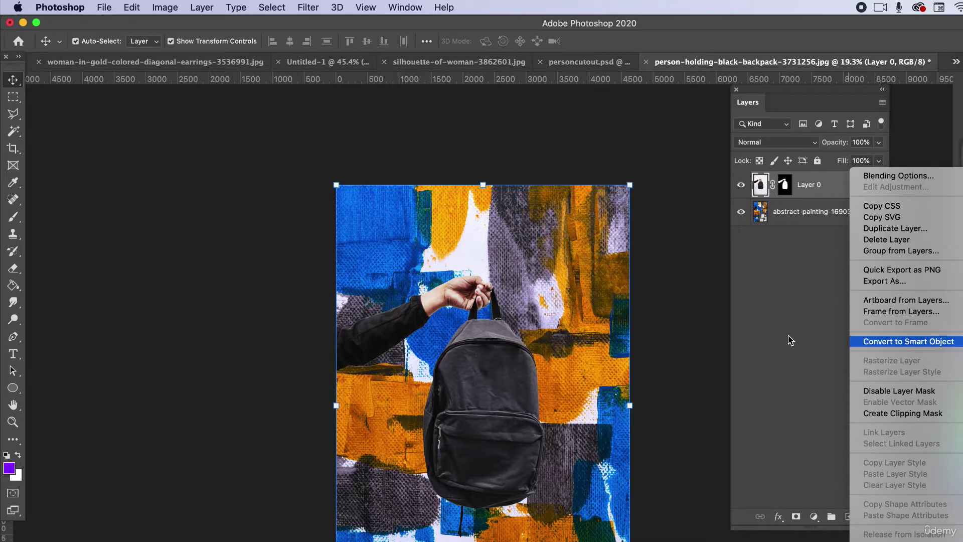
pyautogui.press('Return')
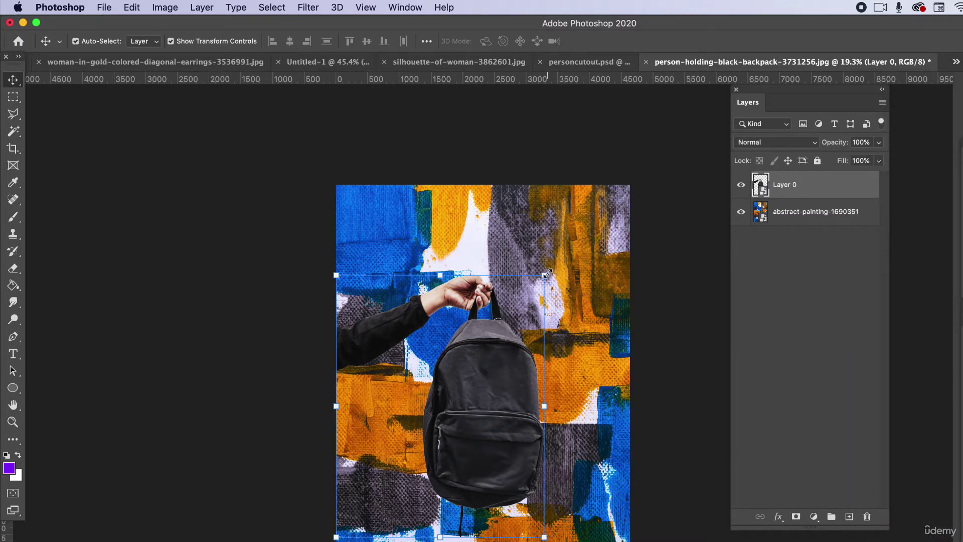
# Step: Scale the backpack cutout to about 139% and reposition it so the arm runs off the canvas edge
pyautogui.moveTo(545, 274); pyautogui.dragTo(652, 189)
pyautogui.moveTo(576, 312); pyautogui.dragTo(530, 366)
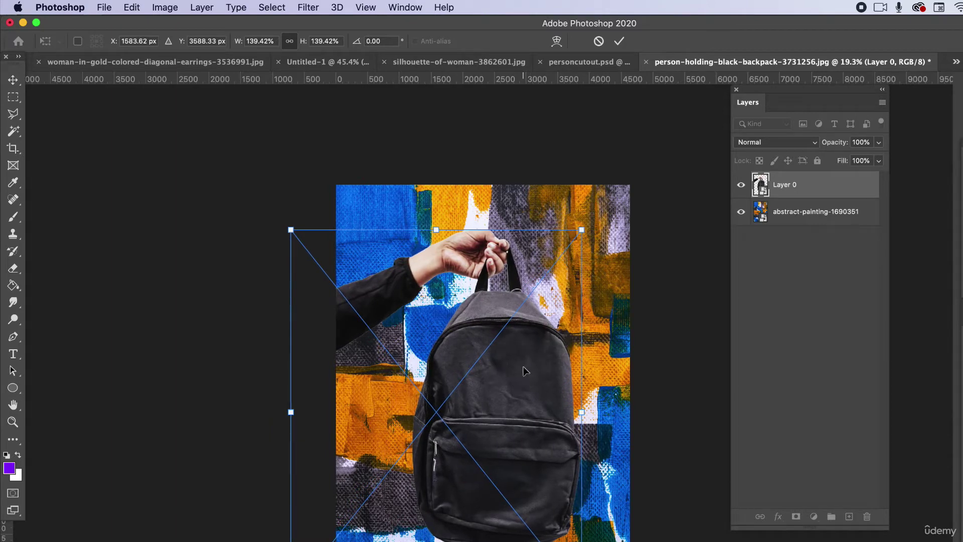
pyautogui.press('Return')
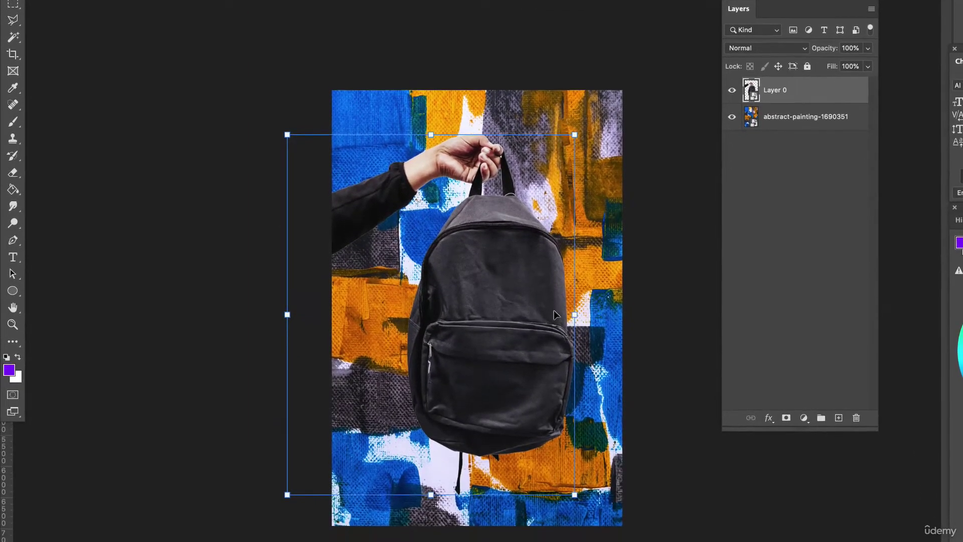
# Step: Add an outside Stroke layer style of about 81 px to the backpack cutout
pyautogui.doubleClick(828, 91)
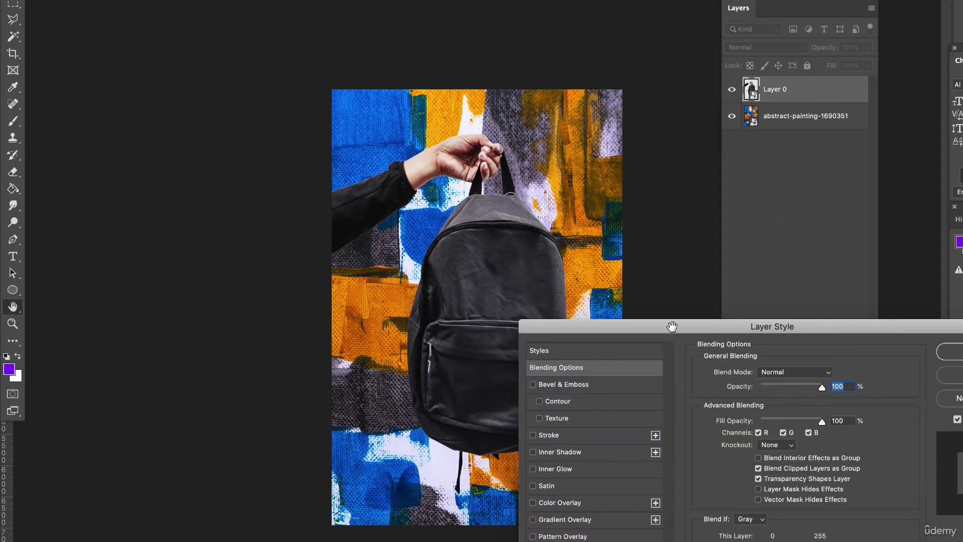
pyautogui.moveTo(673, 324); pyautogui.dragTo(748, 106)
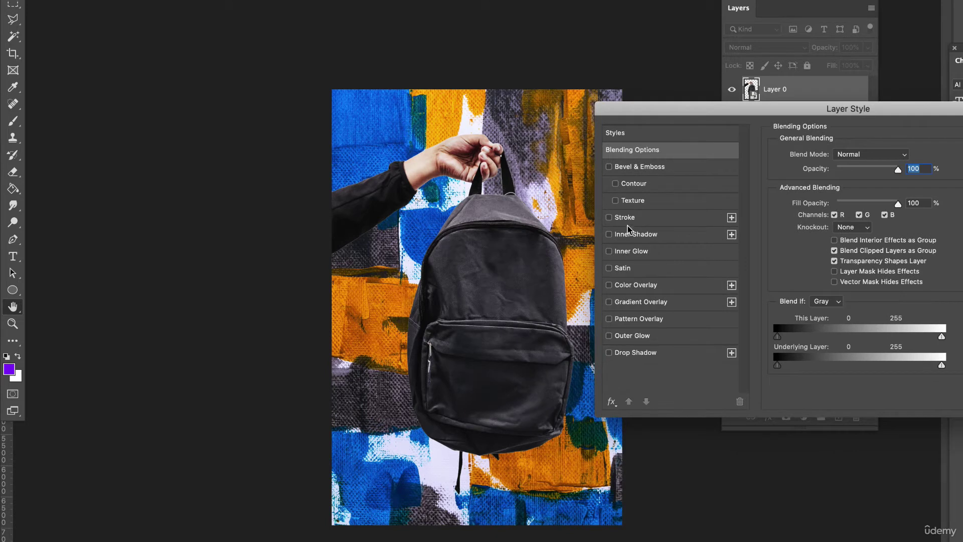
pyautogui.click(630, 217)
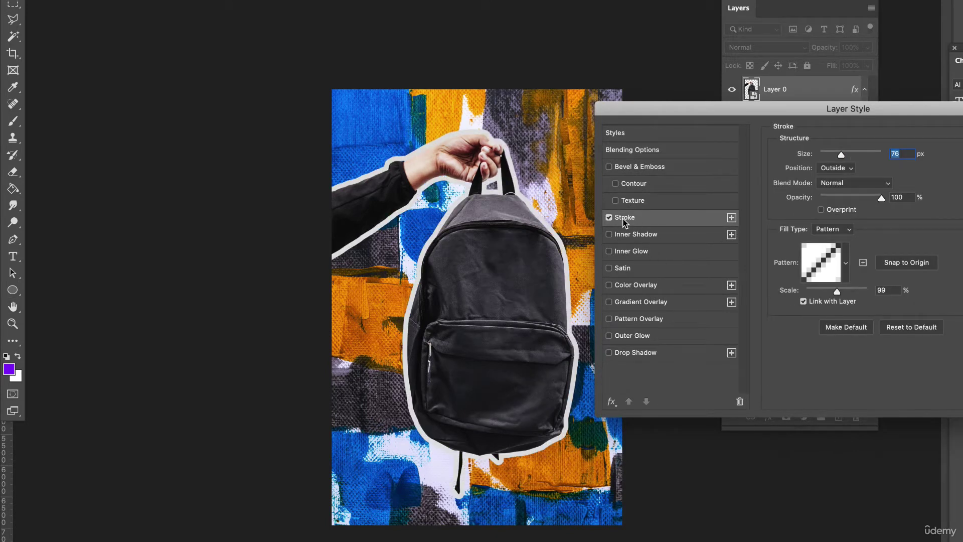
pyautogui.moveTo(842, 153); pyautogui.dragTo(819, 156)
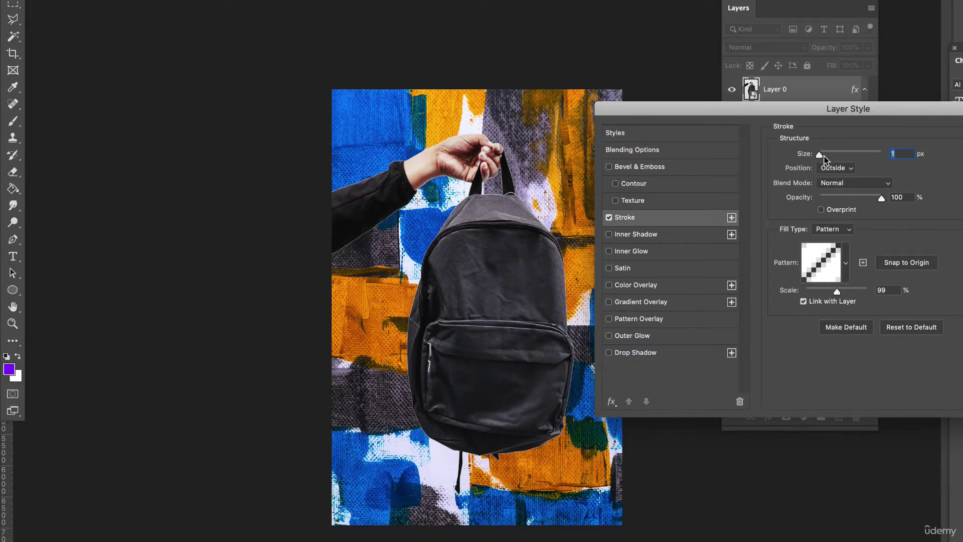
pyautogui.moveTo(821, 155)
pyautogui.mouseDown()
pyautogui.moveTo(881, 154)
pyautogui.moveTo(843, 156)
pyautogui.mouseUp()
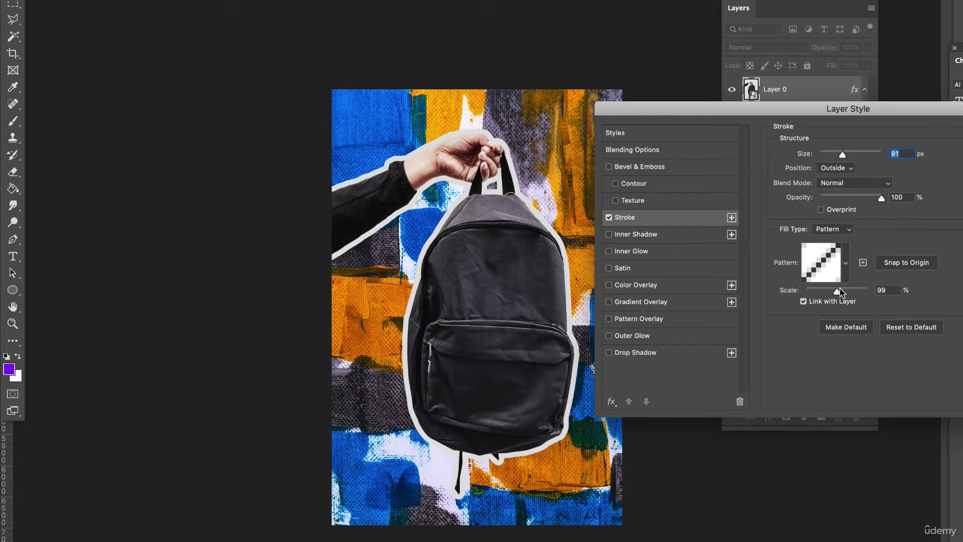
# Step: Change the stroke's fill type to Color and use white
pyautogui.click(846, 229)
pyautogui.click(835, 210)
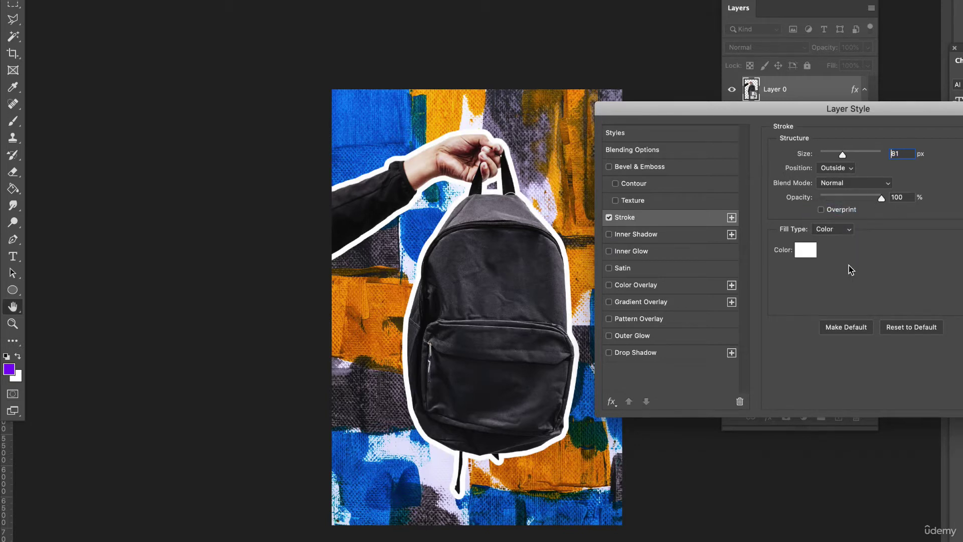
pyautogui.click(804, 253)
pyautogui.click(936, 250)
# Step: Add a Drop Shadow layer style to the backpack cutout, adjusting its distance and lowering its opacity below 70%
pyautogui.click(669, 354)
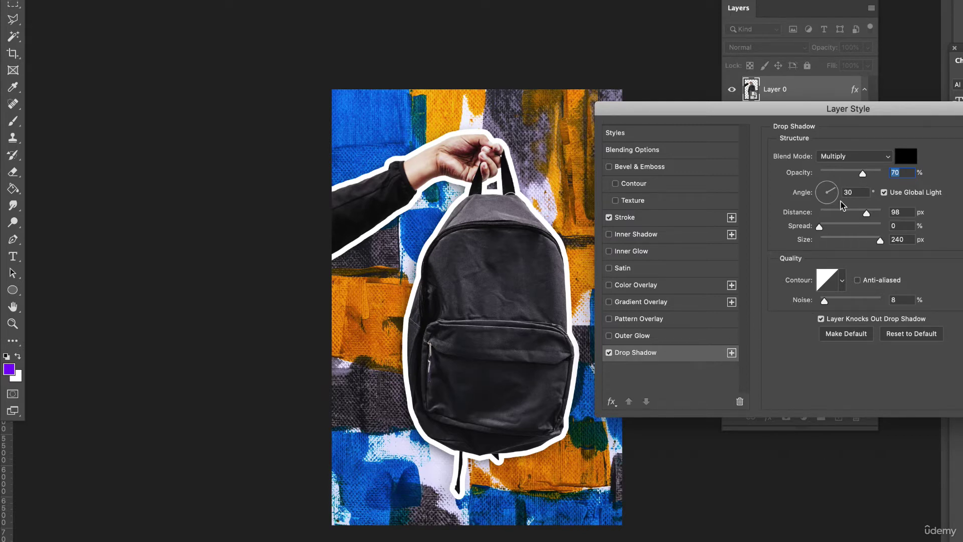
pyautogui.click(854, 214)
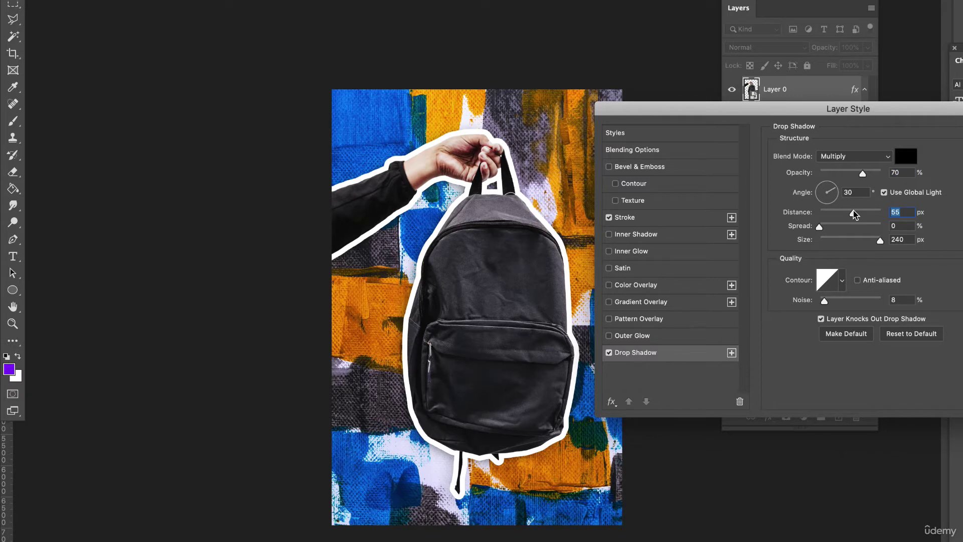
pyautogui.moveTo(854, 213); pyautogui.dragTo(864, 213)
pyautogui.moveTo(863, 173); pyautogui.dragTo(850, 174)
pyautogui.press('Return')
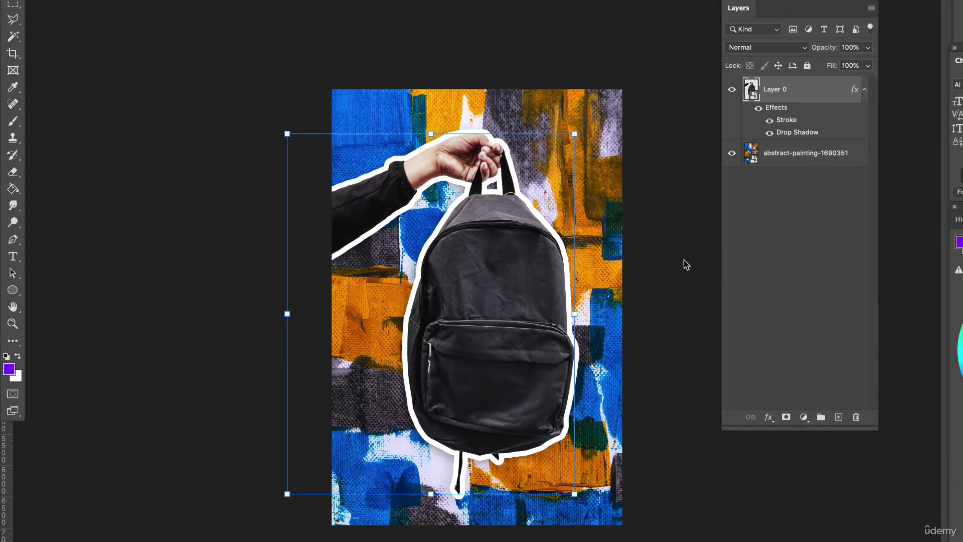
pyautogui.click(667, 264)
pyautogui.hotkey('ctrl', '+')
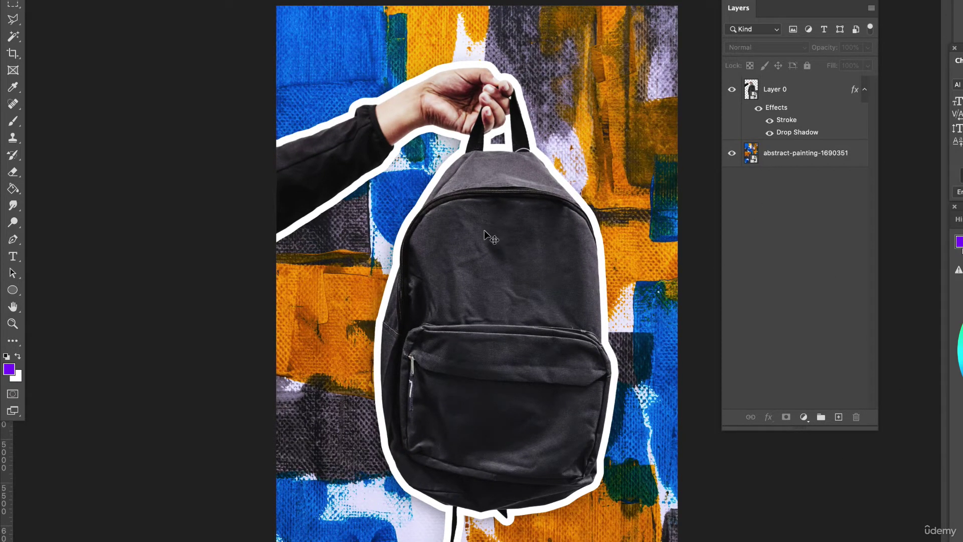
# Step: Open a Selective Color adjustment on the abstract painting layer and set Reds to Cyan -88, Magenta +21, Yellow +36 and Black +62
pyautogui.click(341, 235)
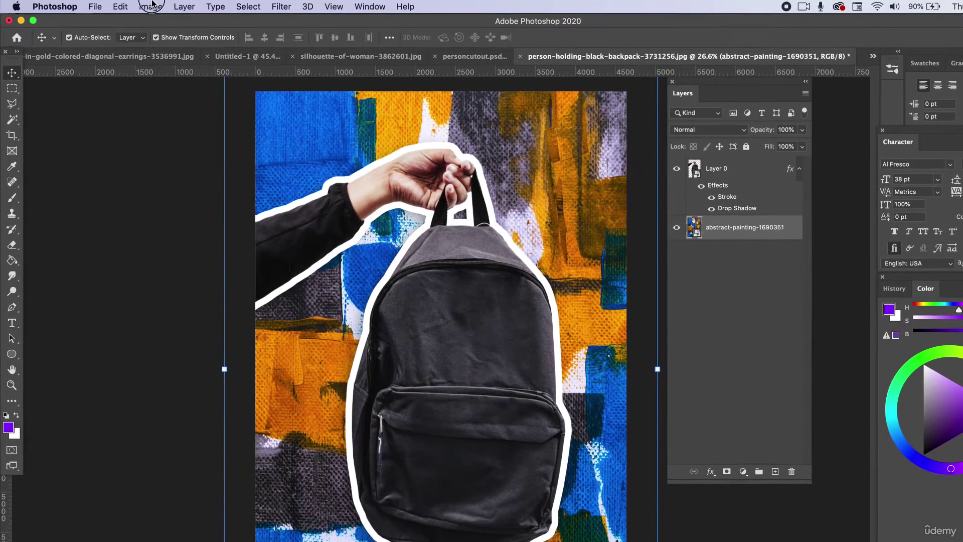
pyautogui.click(150, 6)
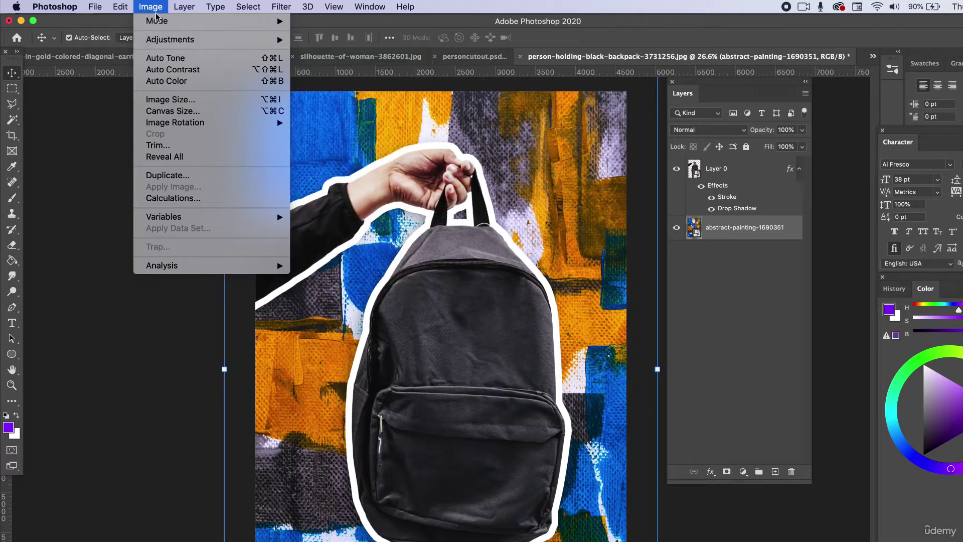
pyautogui.moveTo(171, 39)
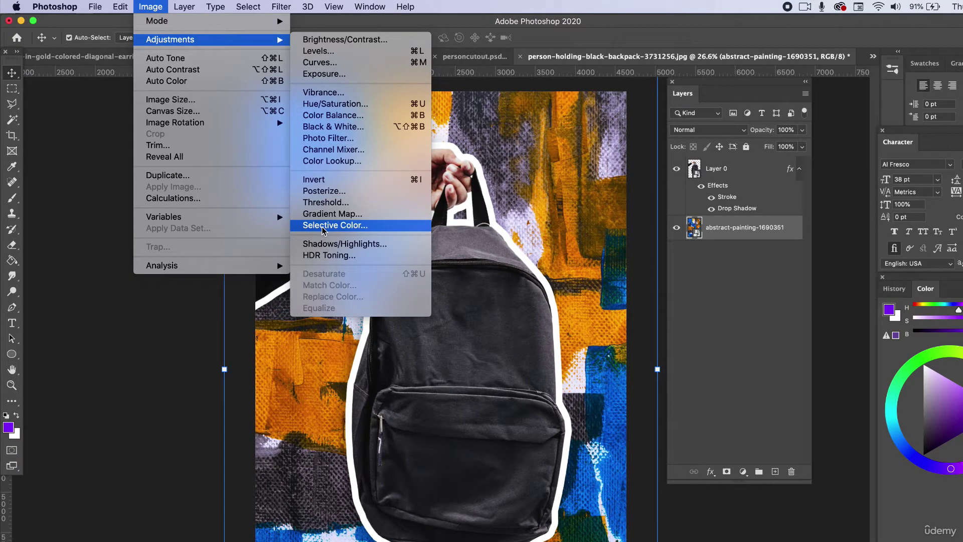
pyautogui.click(335, 225)
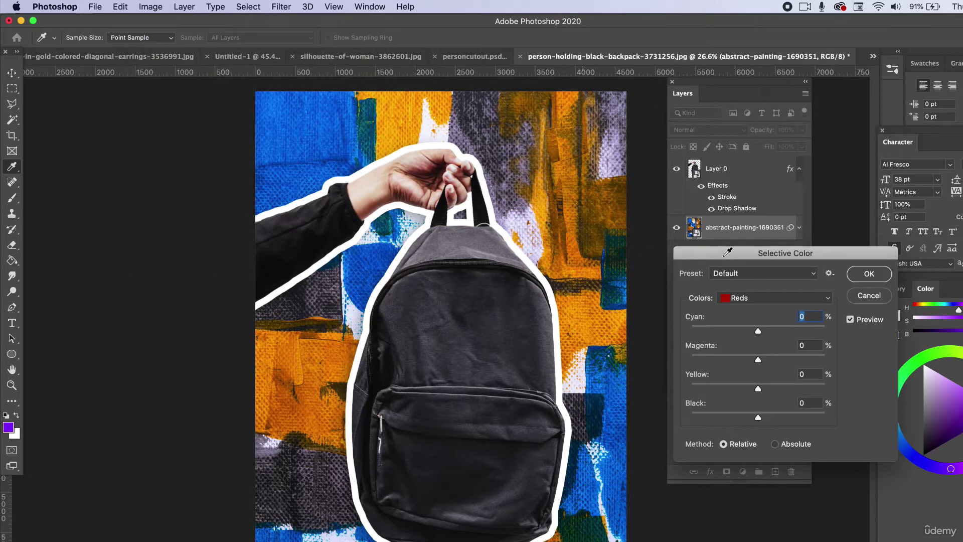
pyautogui.moveTo(724, 256); pyautogui.dragTo(682, 278)
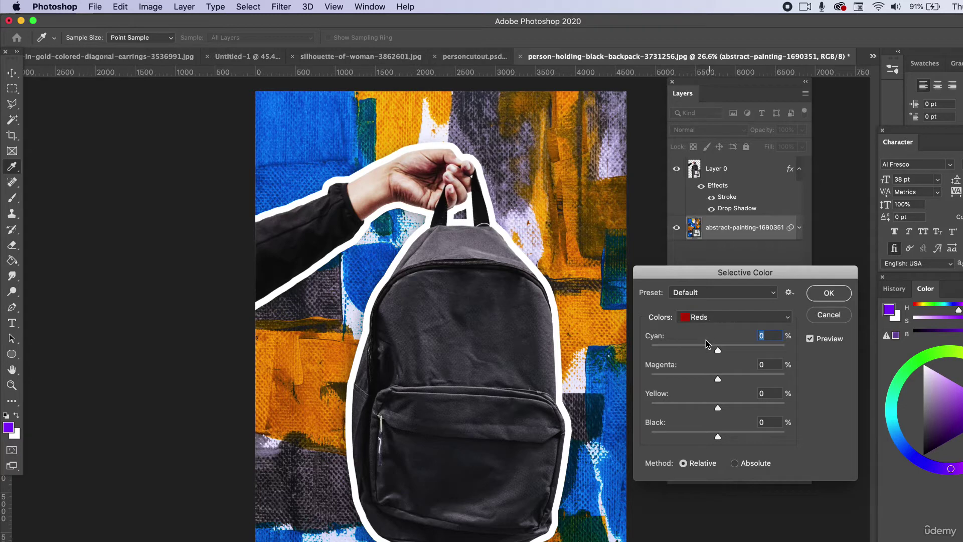
pyautogui.click(689, 349)
pyautogui.click(746, 349)
pyautogui.moveTo(742, 382); pyautogui.dragTo(761, 436)
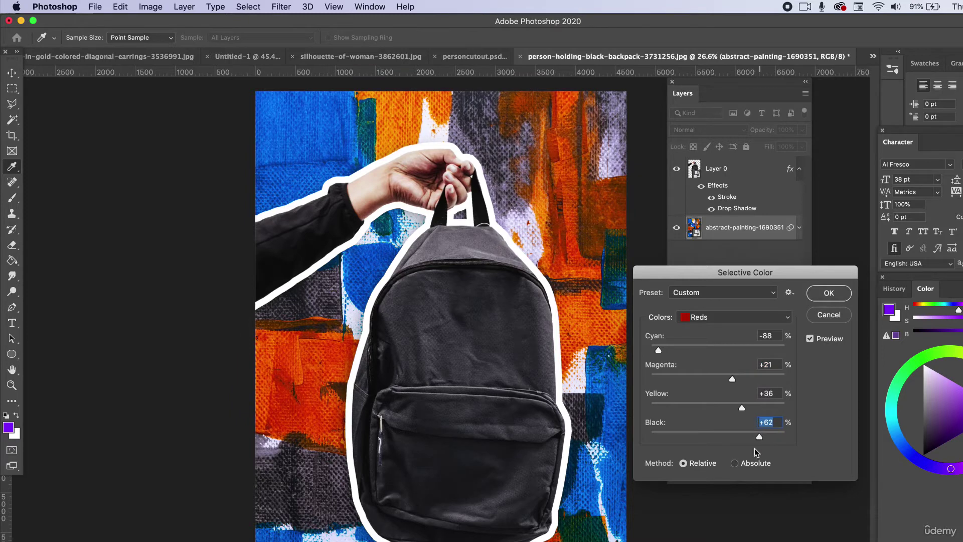
# Step: Adjust the painting's Yellows to Cyan -18, Magenta +26 and Black +3, and raise their Yellow value
pyautogui.click(717, 321)
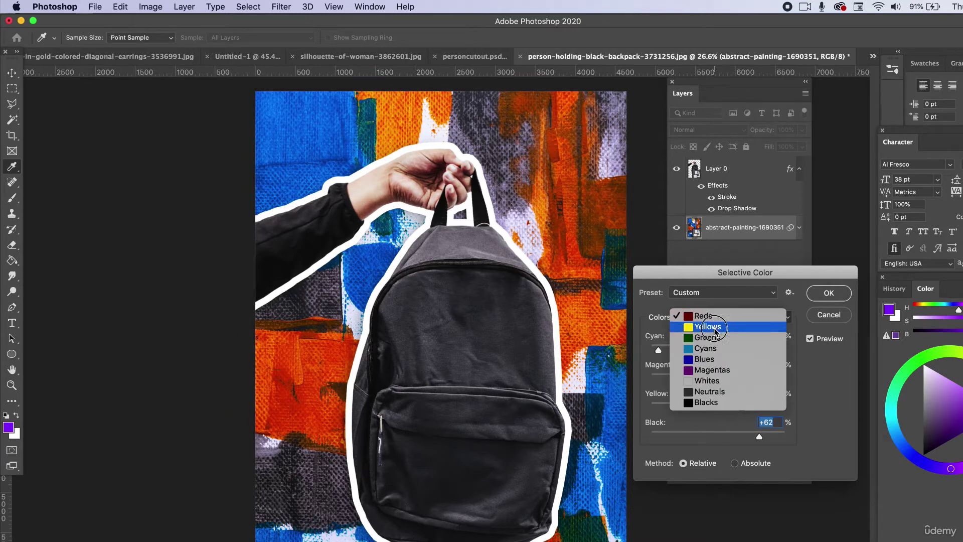
pyautogui.click(723, 327)
pyautogui.moveTo(705, 350)
pyautogui.mouseDown()
pyautogui.moveTo(747, 351)
pyautogui.moveTo(706, 351)
pyautogui.mouseUp()
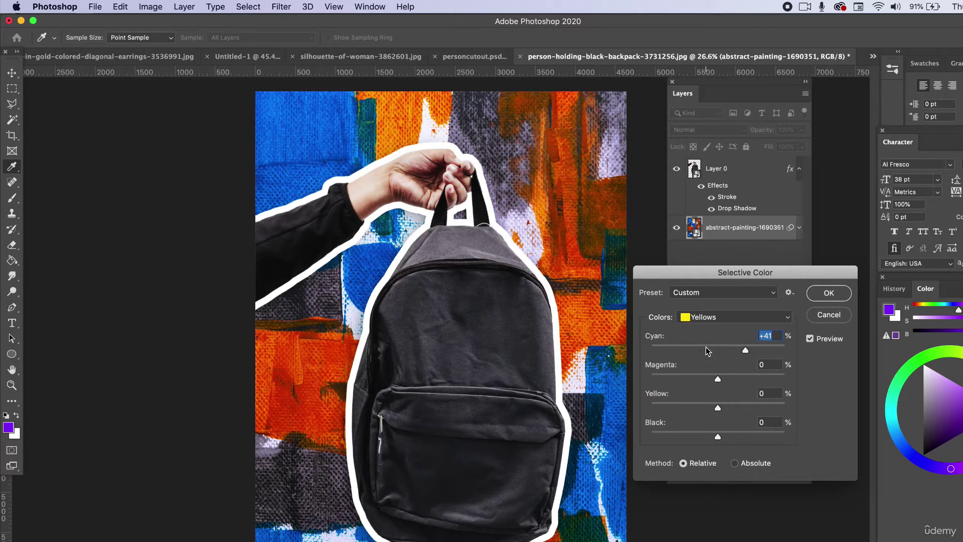
pyautogui.click(698, 379)
pyautogui.click(736, 379)
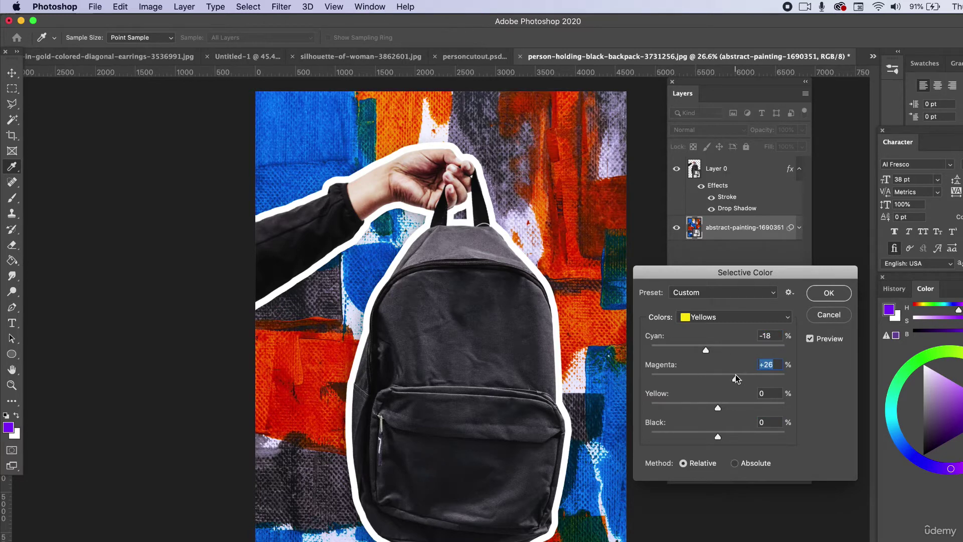
# Step: Set the painting's Neutrals to Cyan +79 and Magenta +27, lower Yellow, adjust Black, and apply the Selective Color adjustment
pyautogui.click(735, 317)
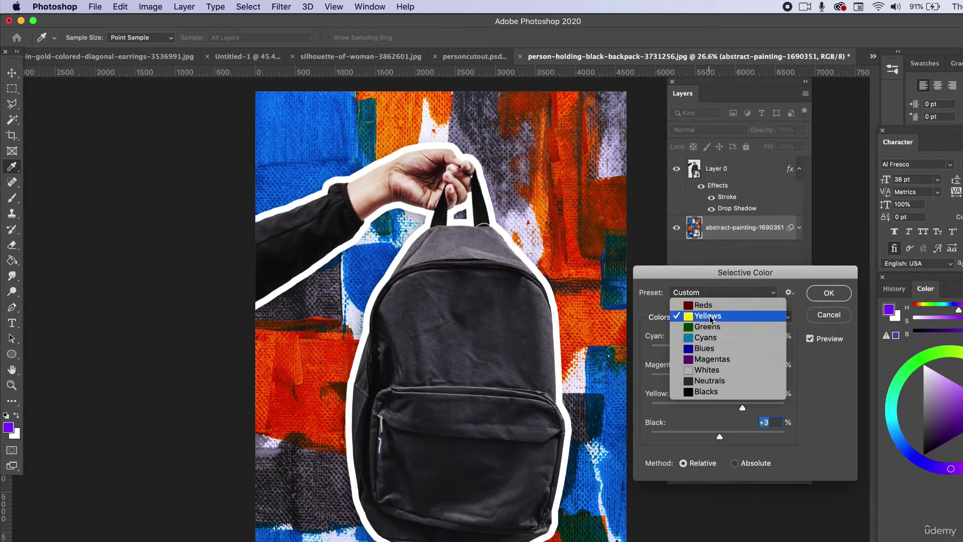
pyautogui.click(710, 381)
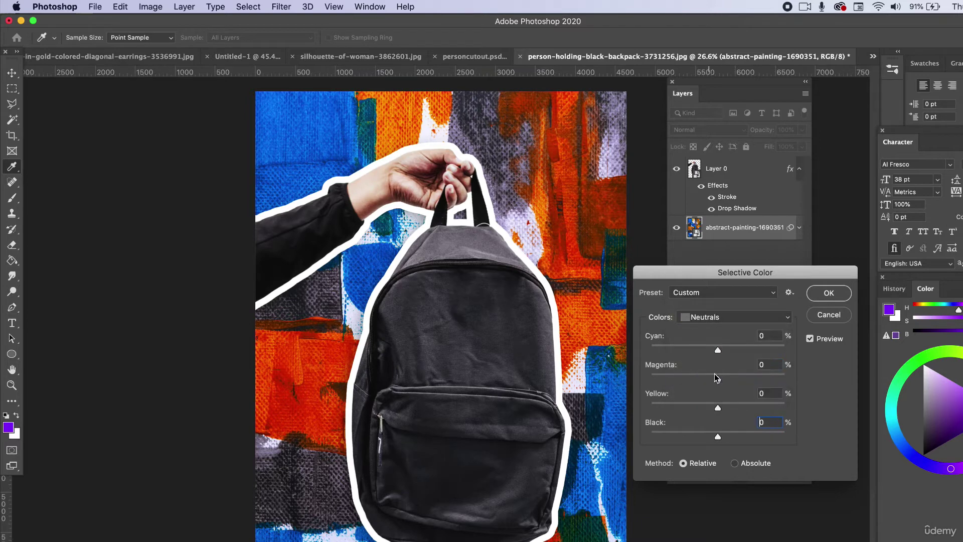
pyautogui.click(694, 350)
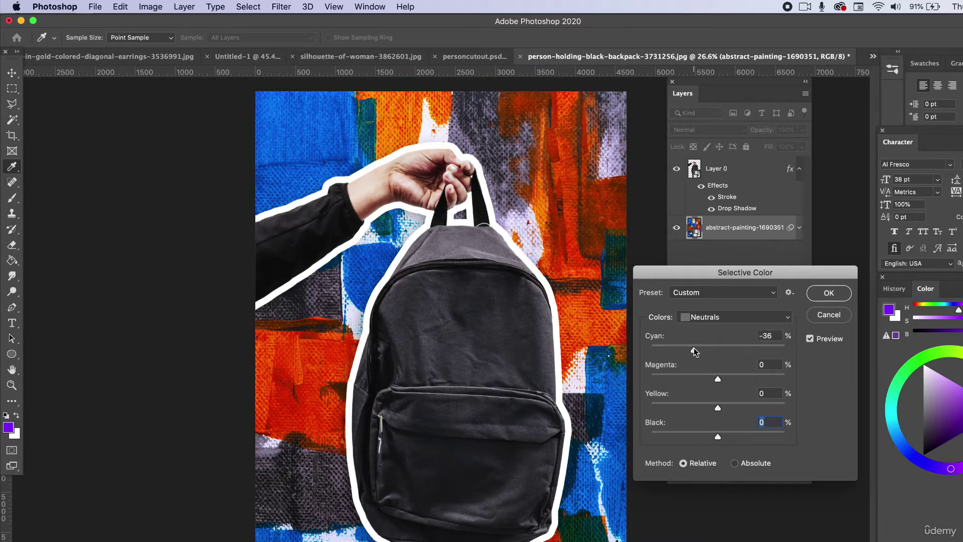
pyautogui.click(754, 350)
pyautogui.click(771, 351)
pyautogui.click(690, 379)
pyautogui.click(715, 379)
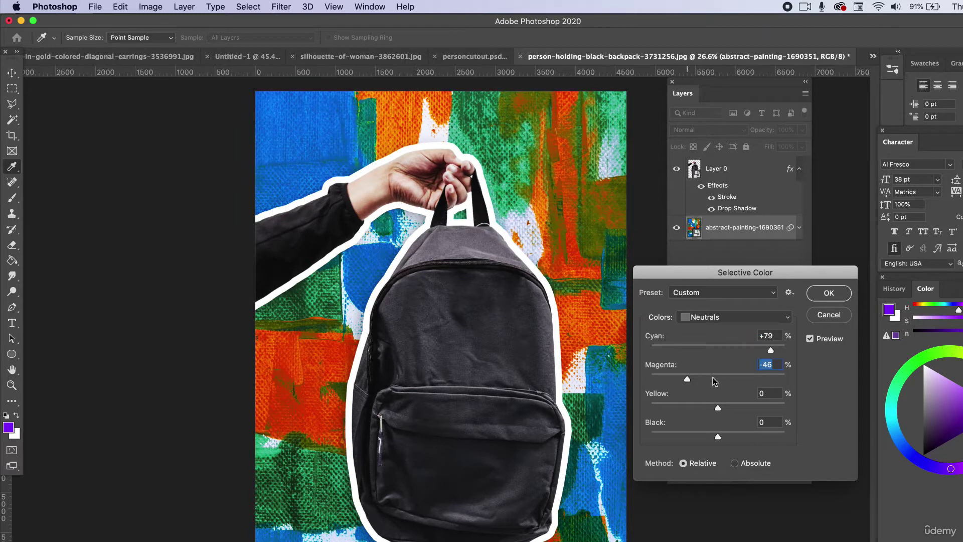
pyautogui.click(736, 380)
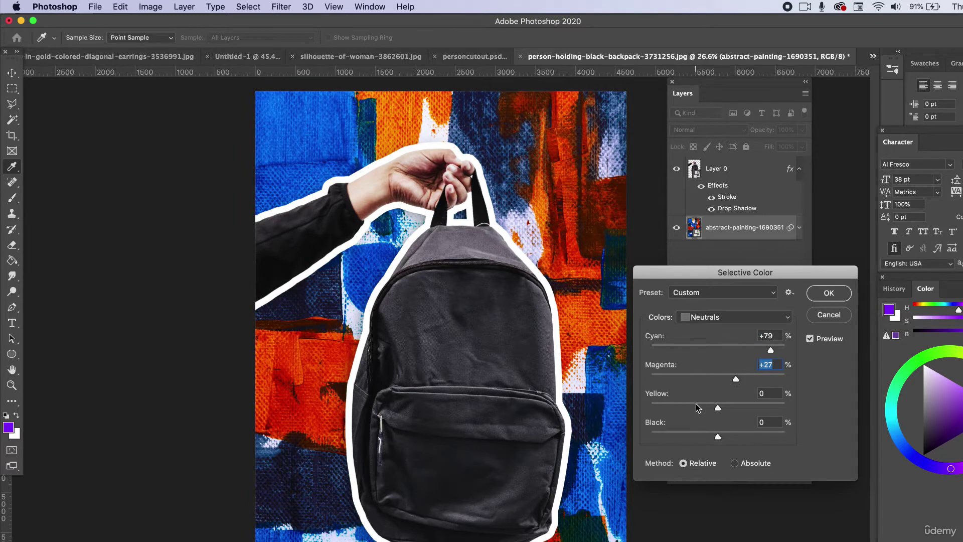
pyautogui.click(698, 407)
pyautogui.click(685, 408)
pyautogui.moveTo(738, 438); pyautogui.dragTo(708, 437)
pyautogui.press('Return')
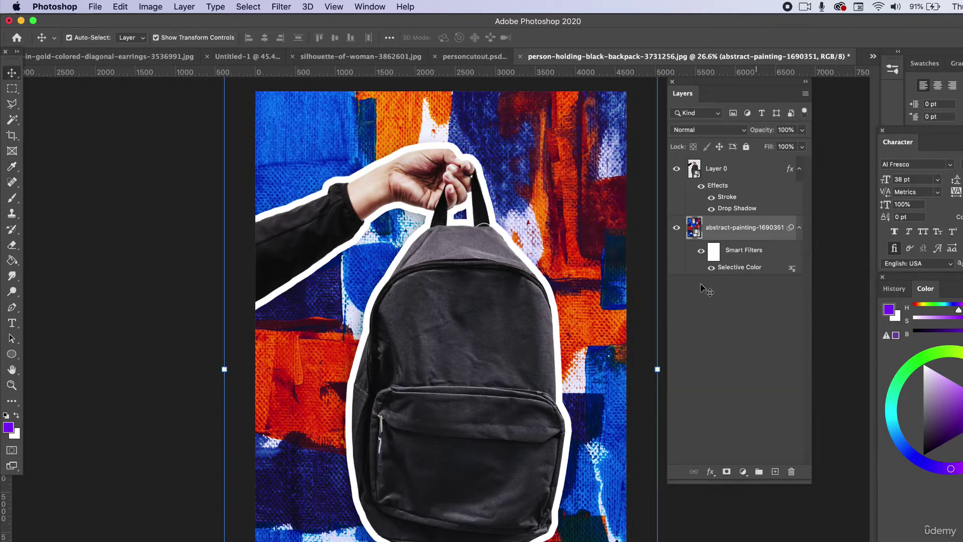
# Step: Scale the backpack cutout down to about 129% and reposition it over the painting with the arm still running off the canvas edge
pyautogui.click(504, 320)
pyautogui.keyDown('super'); pyautogui.click(725, 166); pyautogui.keyUp('super')
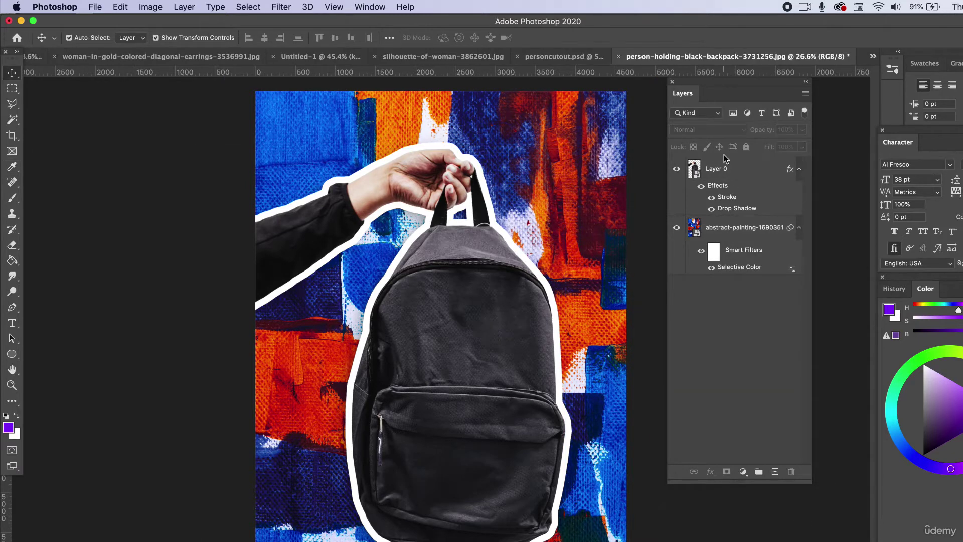
pyautogui.click(724, 165)
pyautogui.moveTo(567, 148); pyautogui.dragTo(538, 183)
pyautogui.moveTo(479, 351)
pyautogui.mouseDown()
pyautogui.moveTo(489, 341)
pyautogui.moveTo(479, 344)
pyautogui.mouseUp()
pyautogui.press('Return')
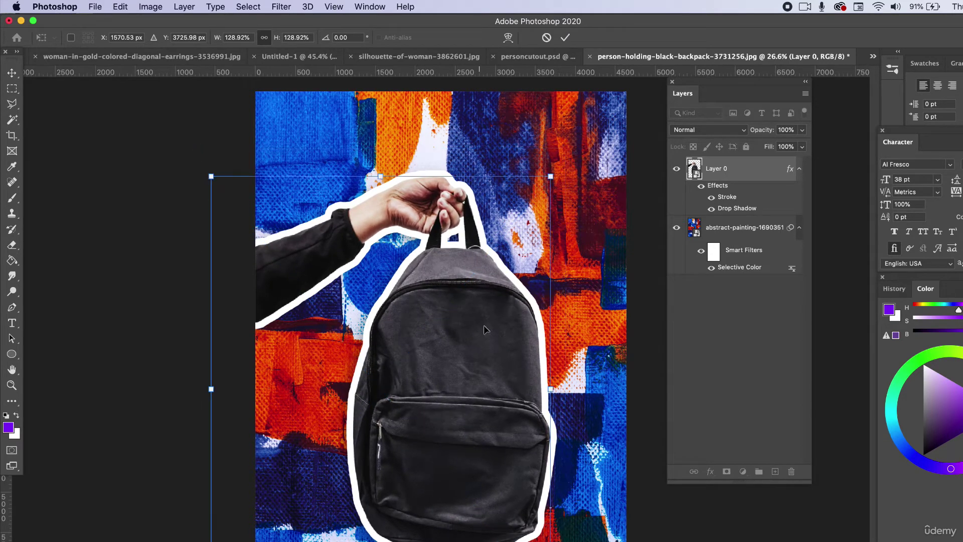
# Step: Save the document to the Desktop as bookbag in Photoshop format with layers and maximized compatibility
pyautogui.click(96, 6)
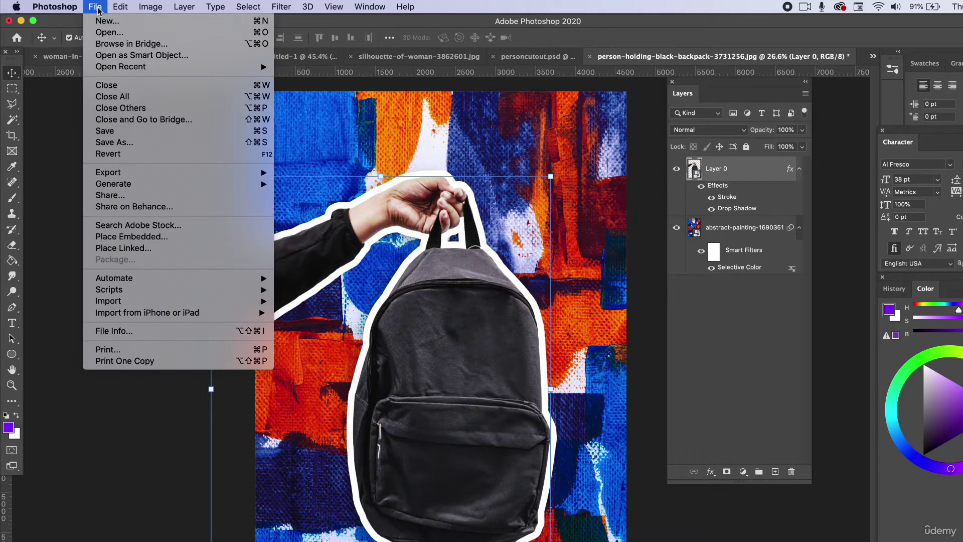
pyautogui.click(114, 142)
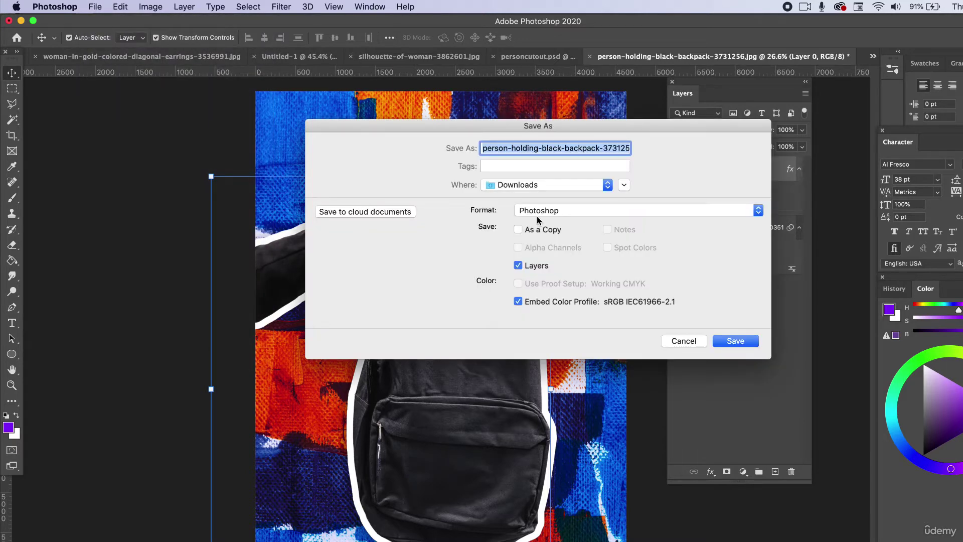
pyautogui.click(501, 185)
pyautogui.click(514, 262)
pyautogui.write('bo')
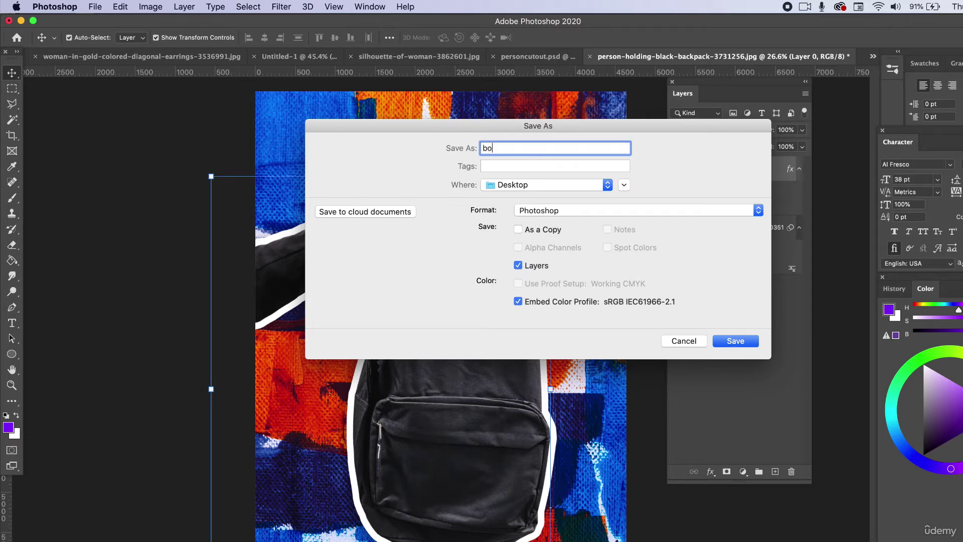
pyautogui.write('okbag')
pyautogui.click(751, 343)
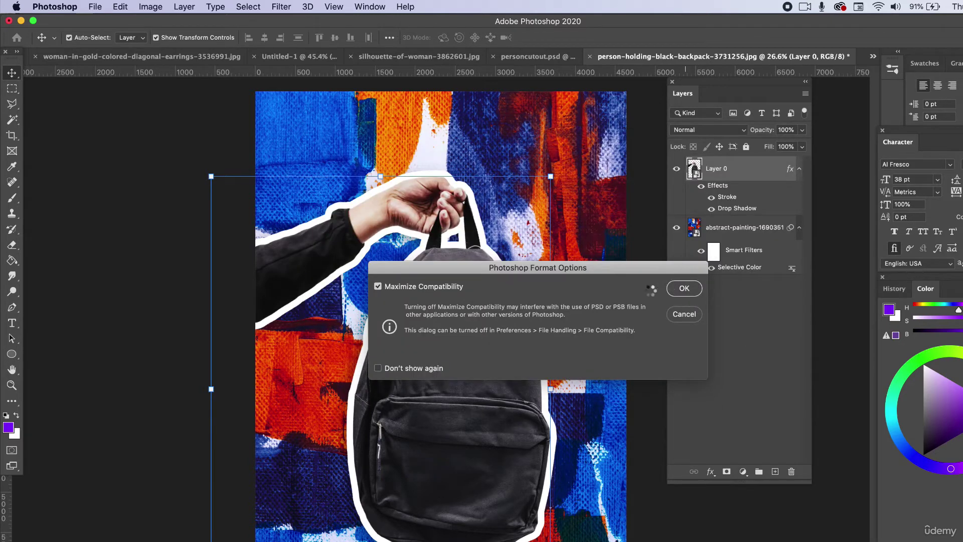
pyautogui.press('Return')
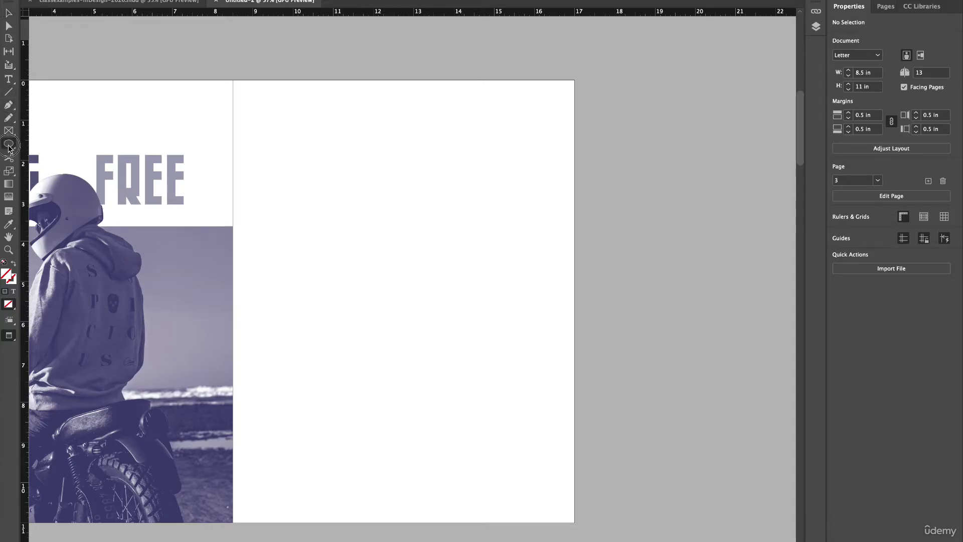
# Step: Switch to InDesign and draw a rectangular frame about 9.08 by 11.52 in covering the blank facing page beyond its outer edges
pyautogui.click(9, 131)
pyautogui.click(55, 143)
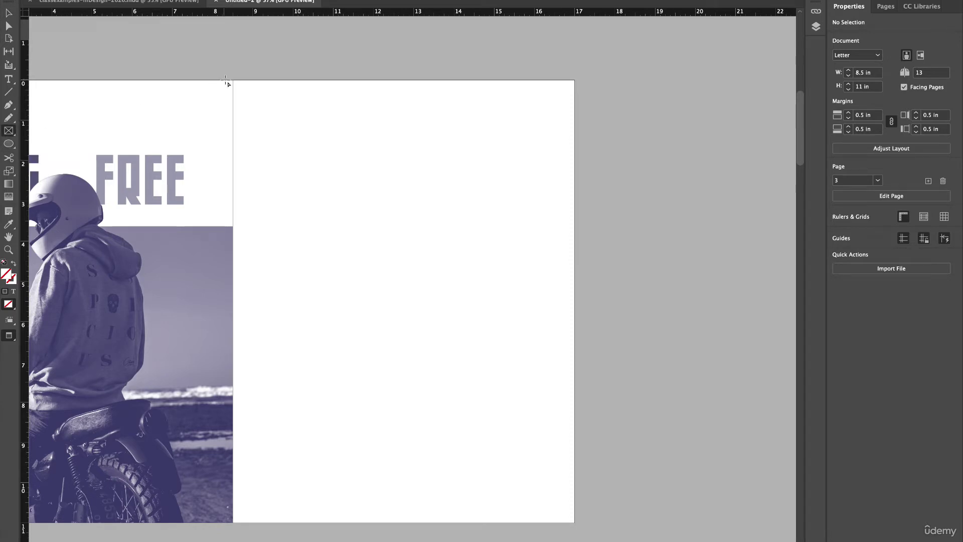
pyautogui.moveTo(232, 67); pyautogui.dragTo(597, 528)
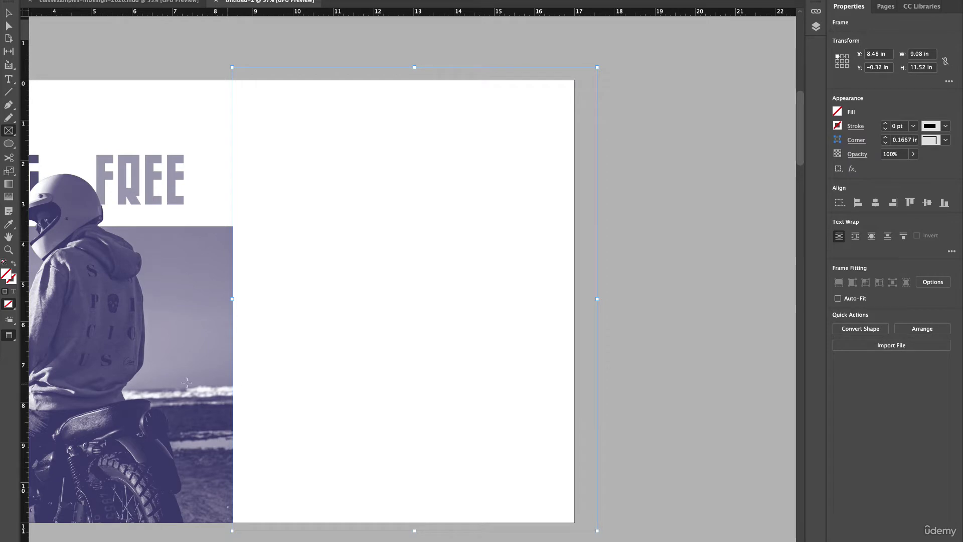
# Step: Try a light green fill on the new frame and remove it again
pyautogui.doubleClick(6, 275)
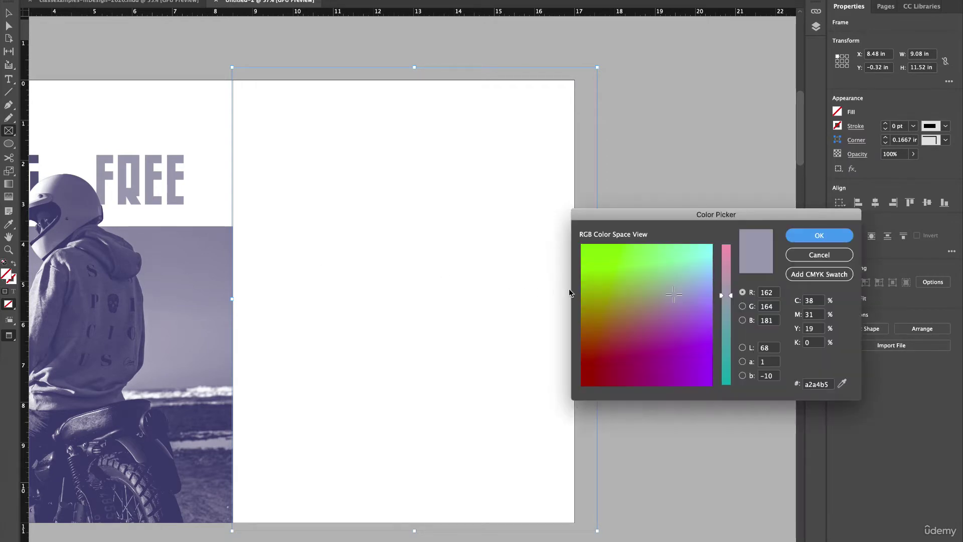
pyautogui.click(661, 275)
pyautogui.click(798, 235)
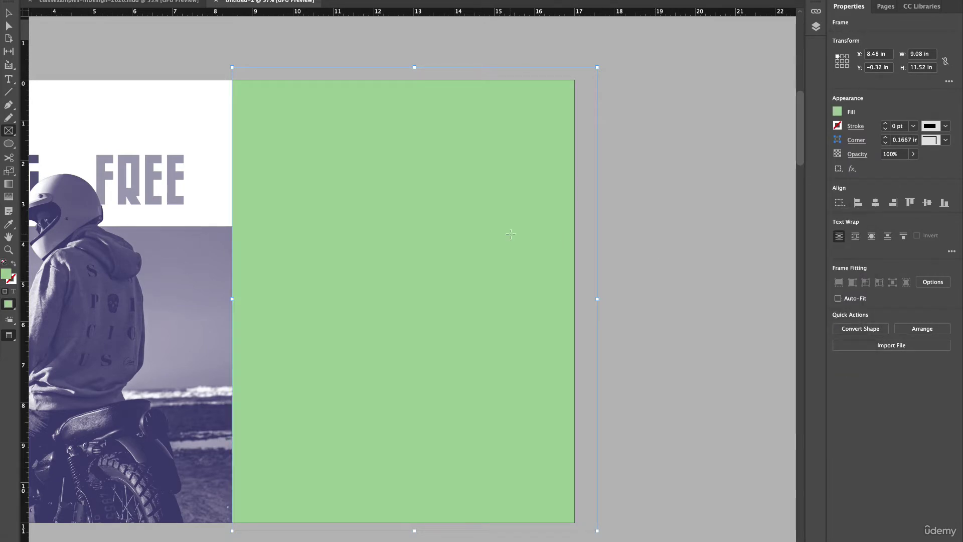
pyautogui.press('/')
# Step: Switch from preview to normal view and move the empty frame to about X 8.5 in, Y -0.34 in, aligned with the spine
pyautogui.press('w')
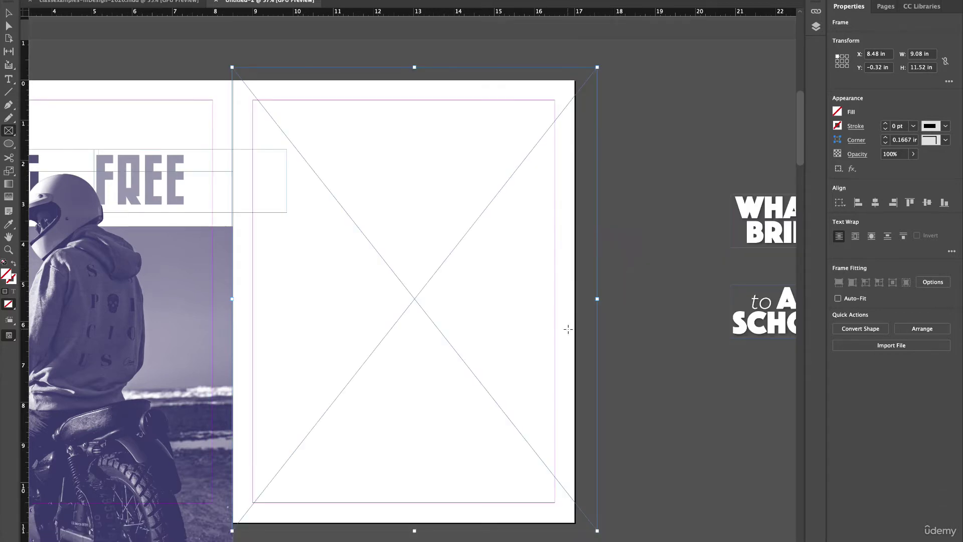
pyautogui.press('w')
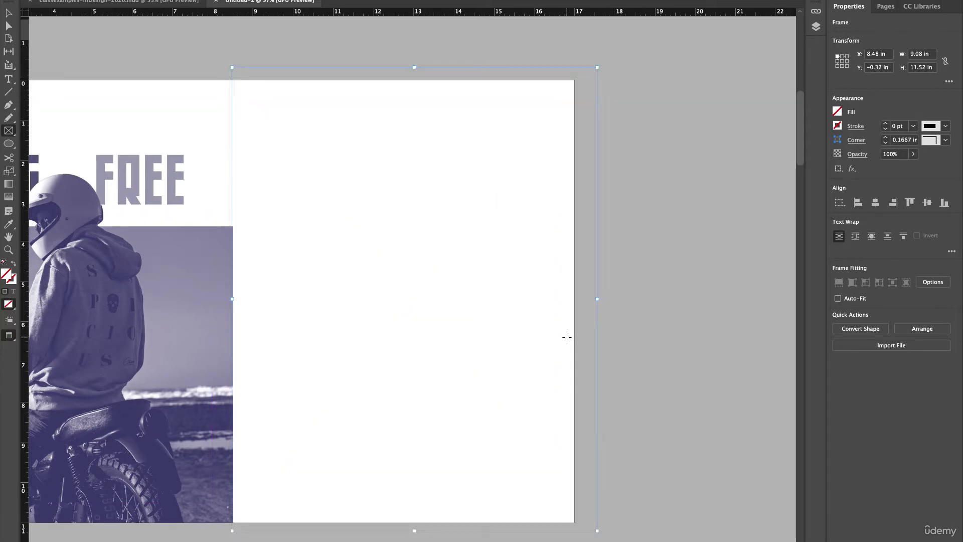
pyautogui.press('w')
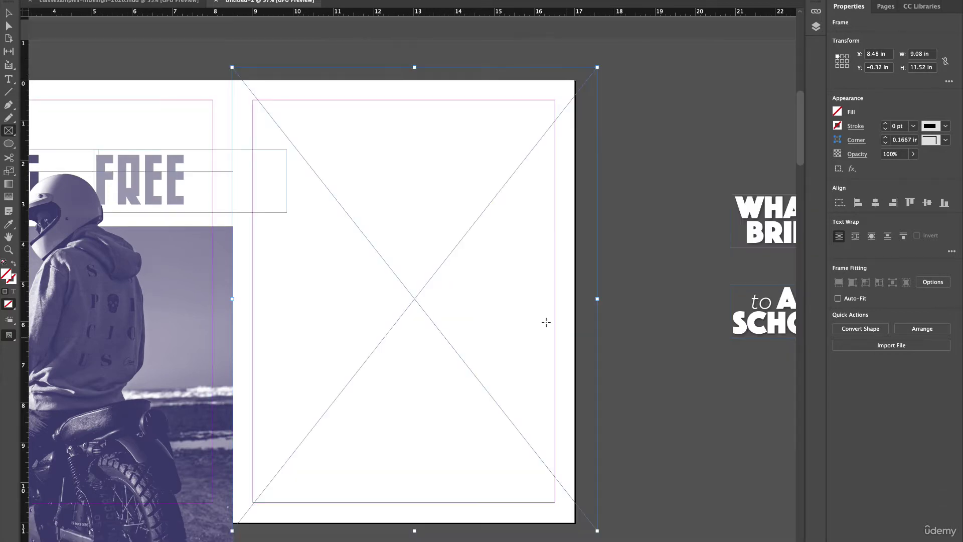
pyautogui.click(9, 12)
pyautogui.click(360, 170)
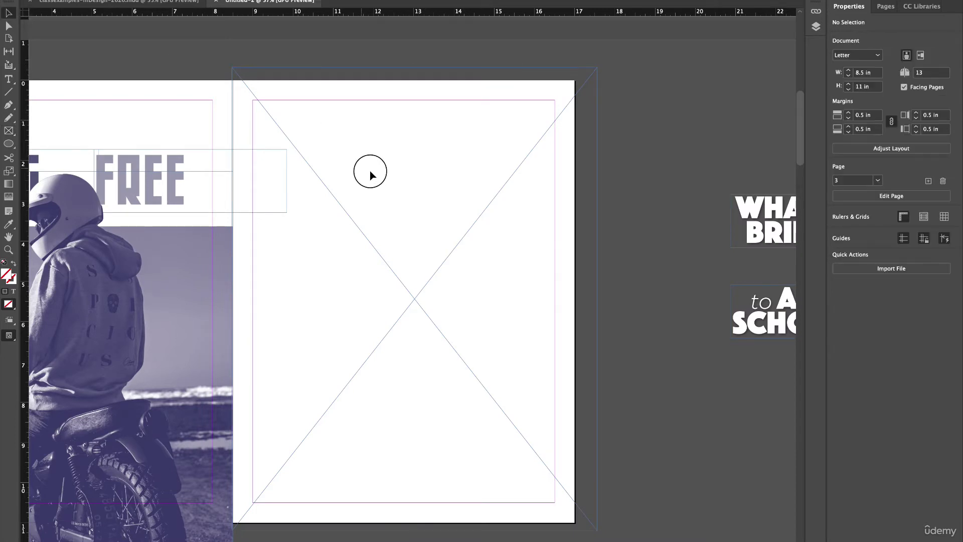
pyautogui.click(369, 171)
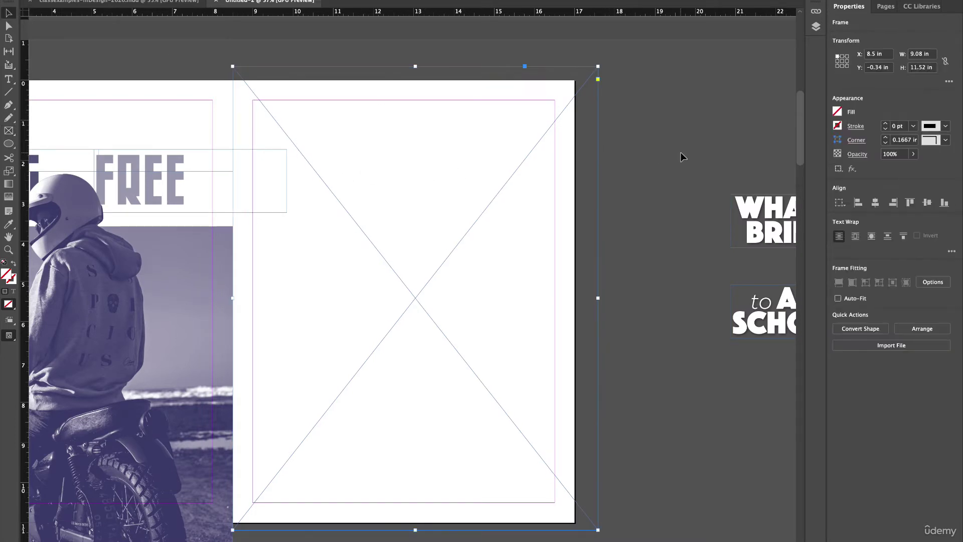
# Step: Place the saved bookbag image in the empty frame on the facing page and fit it to fill the frame proportionally
pyautogui.click(175, 530)
pyautogui.moveTo(344, 37); pyautogui.dragTo(279, 283)
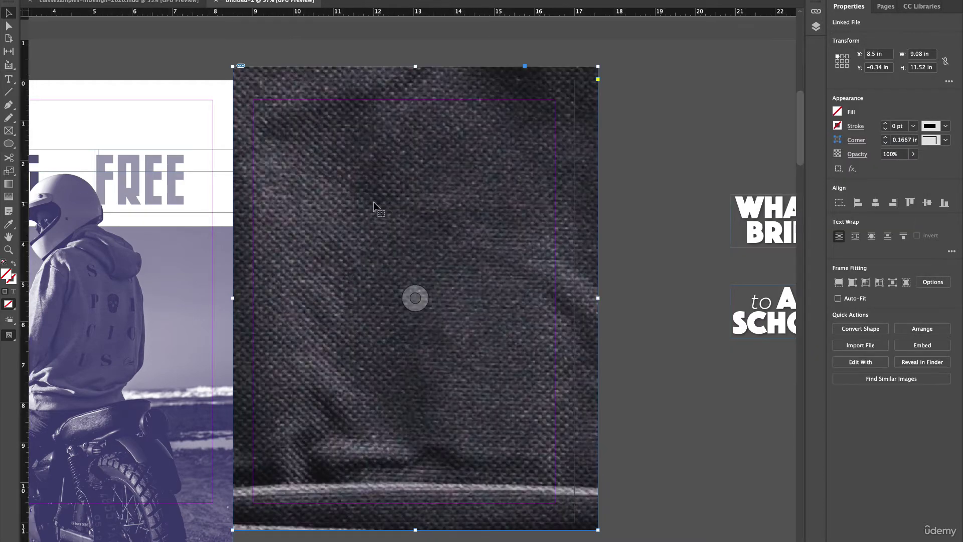
pyautogui.rightClick(371, 176)
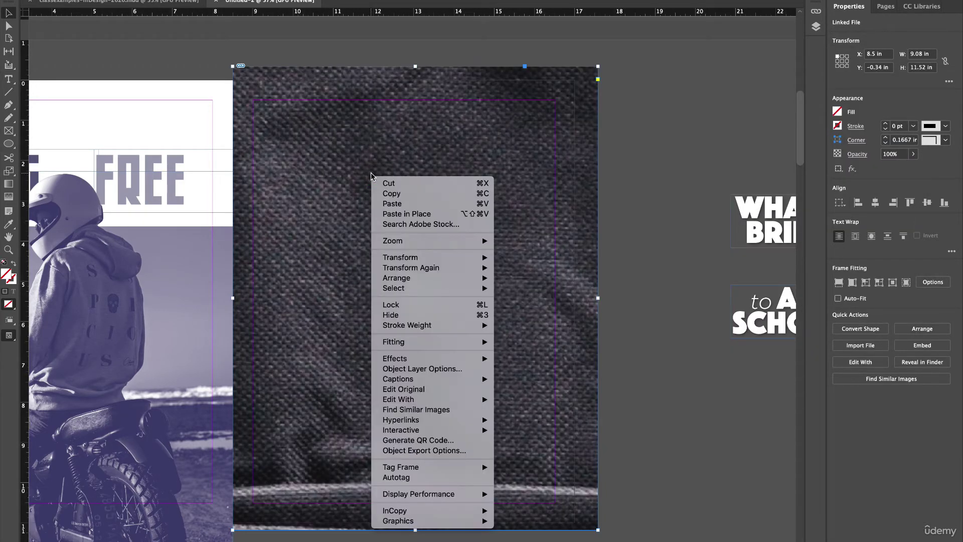
pyautogui.moveTo(455, 345)
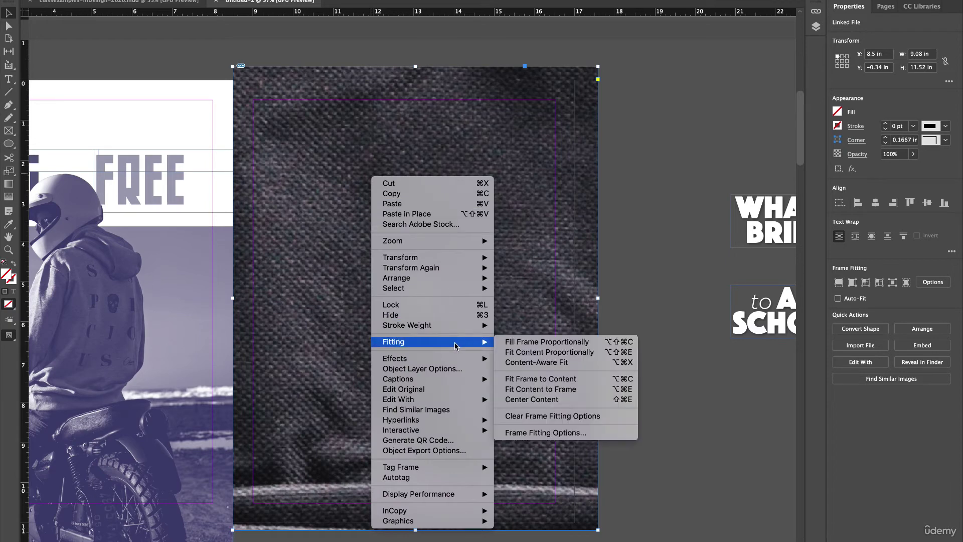
pyautogui.click(529, 344)
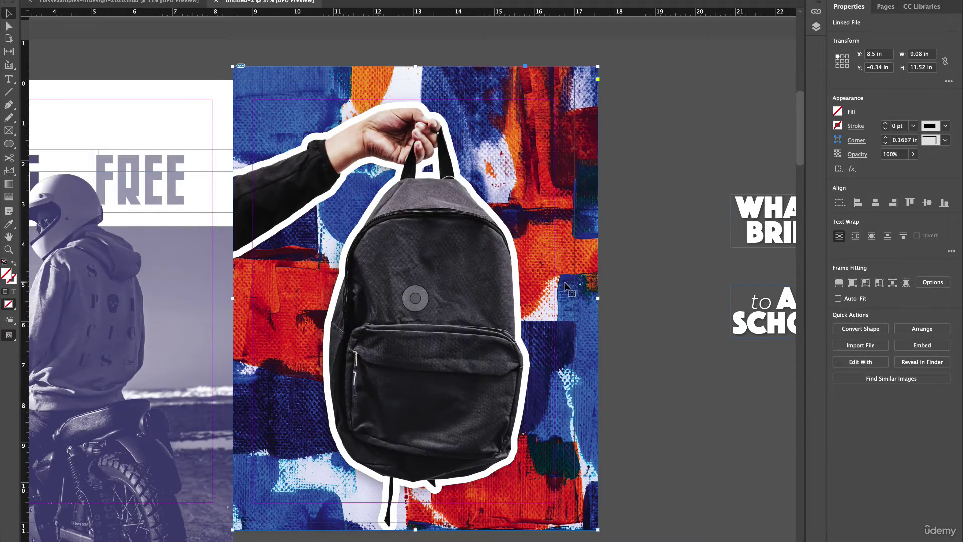
# Step: Switch to preview mode to check the placed image trimmed at the page edges, leaving nothing selected
pyautogui.click(673, 218)
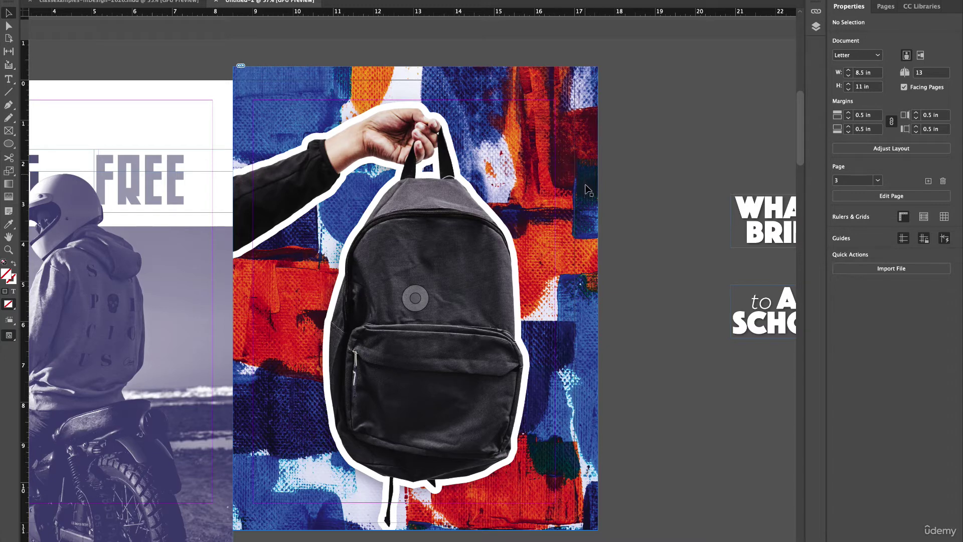
pyautogui.press('w')
pyautogui.click(499, 240)
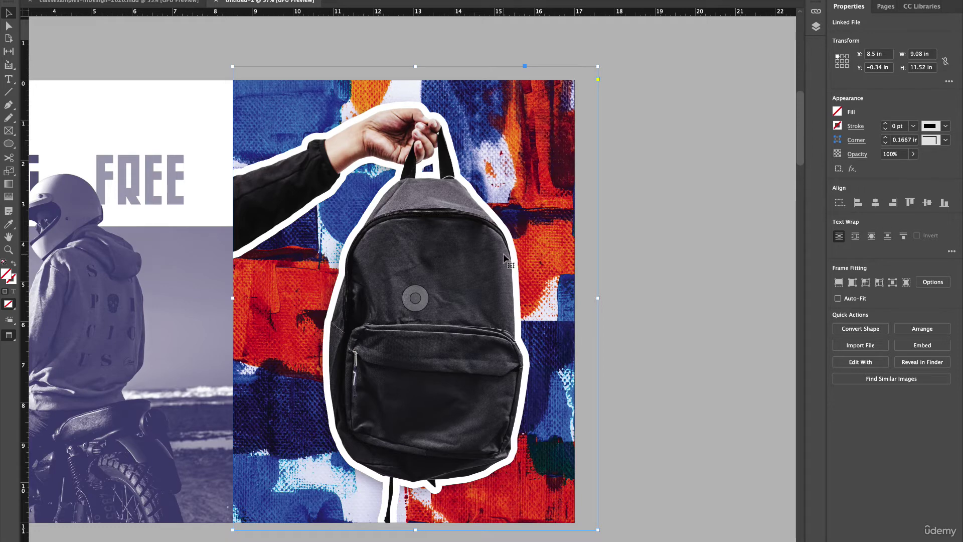
pyautogui.click(696, 179)
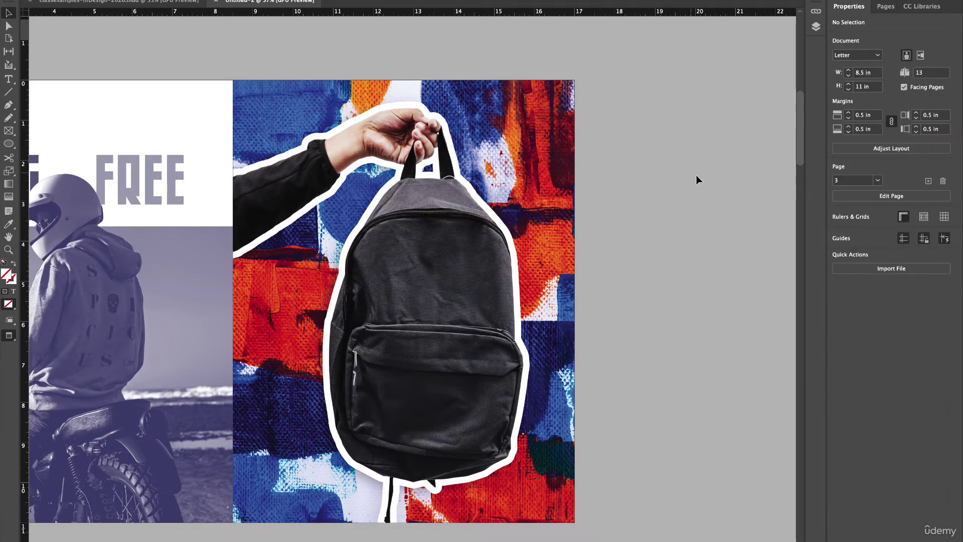
# Step: Try moving the whole picture frame to about X 11.34 in, Y -0.86 in, and bring it back over the page
pyautogui.click(394, 278)
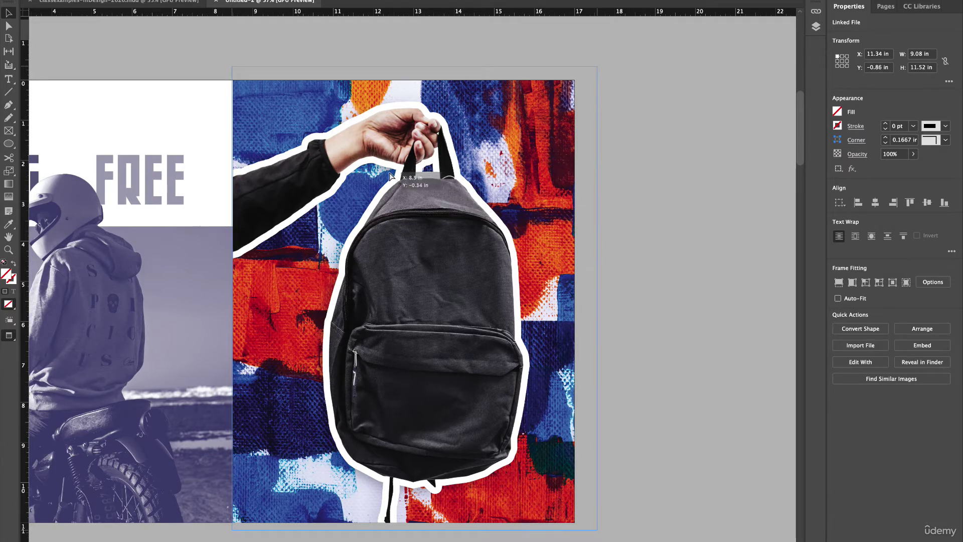
pyautogui.click(450, 141)
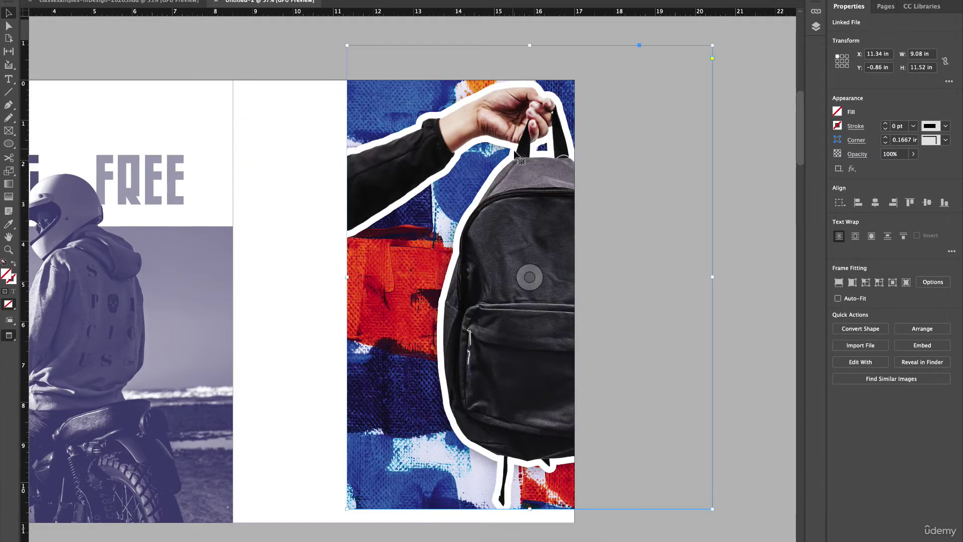
pyautogui.moveTo(460, 145); pyautogui.dragTo(360, 175)
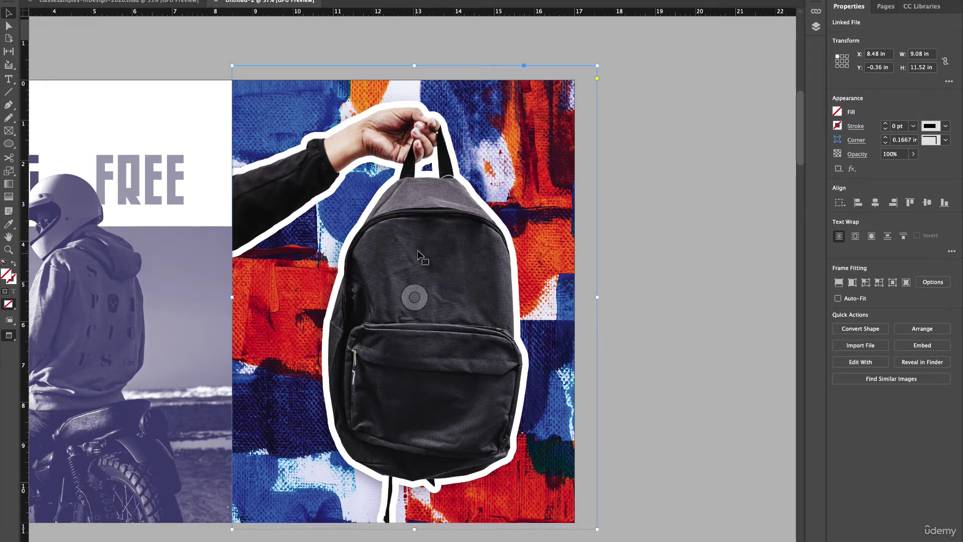
# Step: Select the image inside its frame and try smaller and larger sizes, ending at about 9.36 by 14.03 in
pyautogui.click(412, 234)
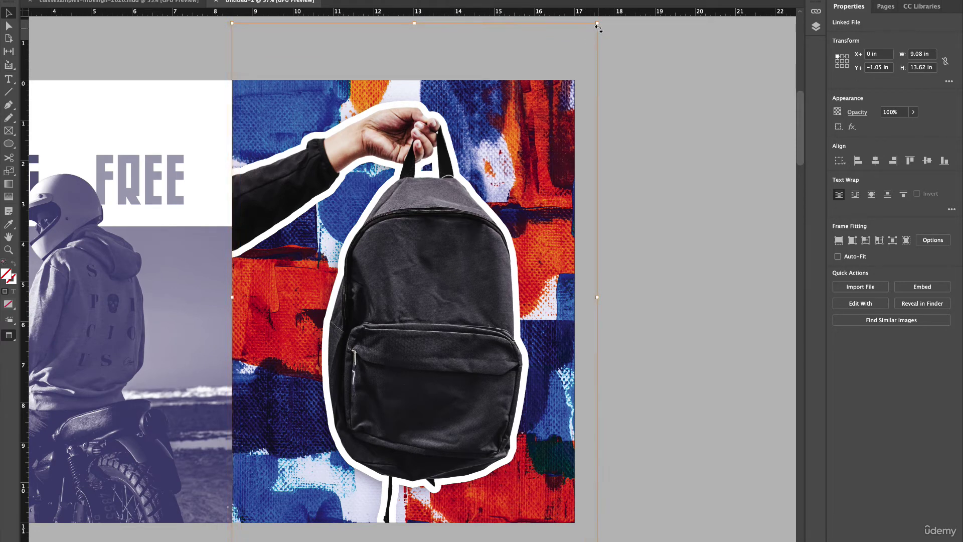
pyautogui.moveTo(598, 23); pyautogui.dragTo(570, 165)
pyautogui.hotkey('ctrl', 'z')
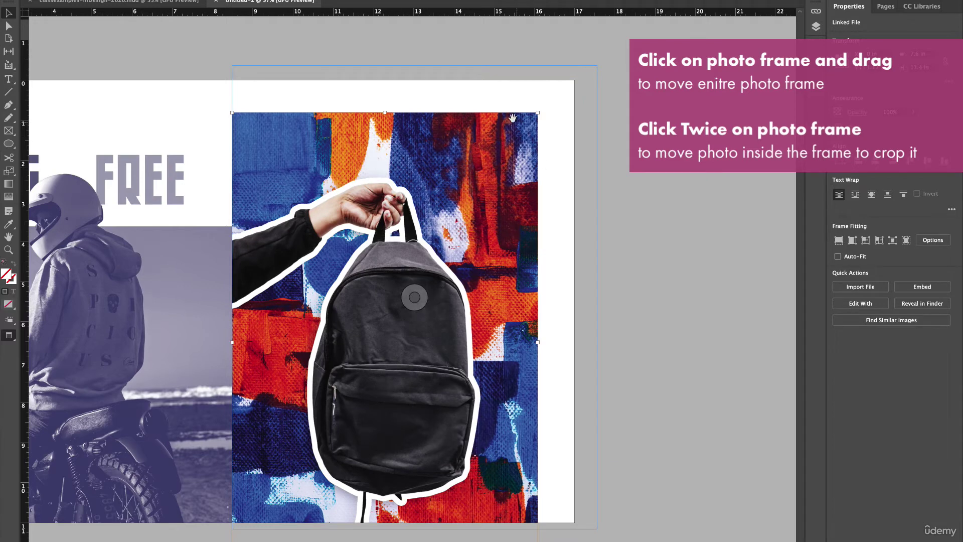
pyautogui.moveTo(539, 112); pyautogui.dragTo(597, 65)
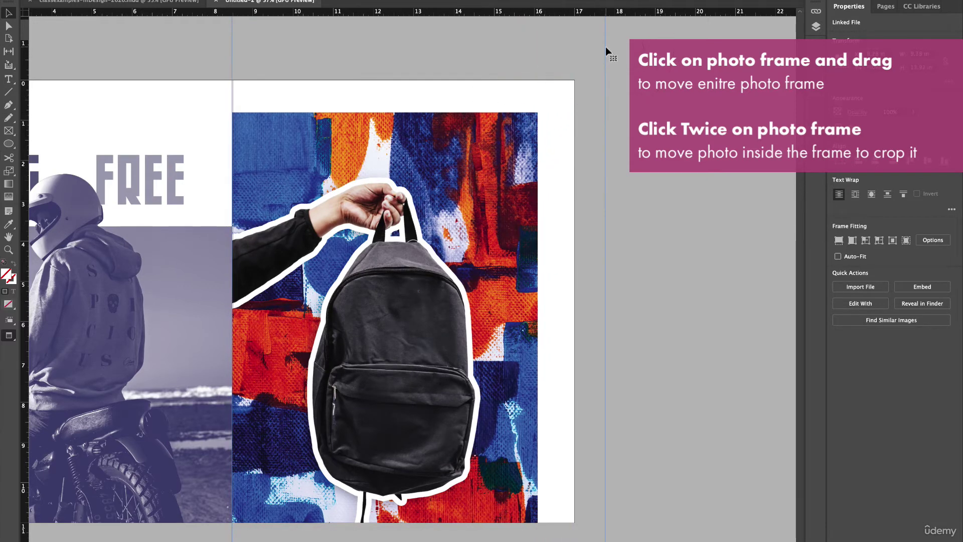
pyautogui.press('super+alt+c')
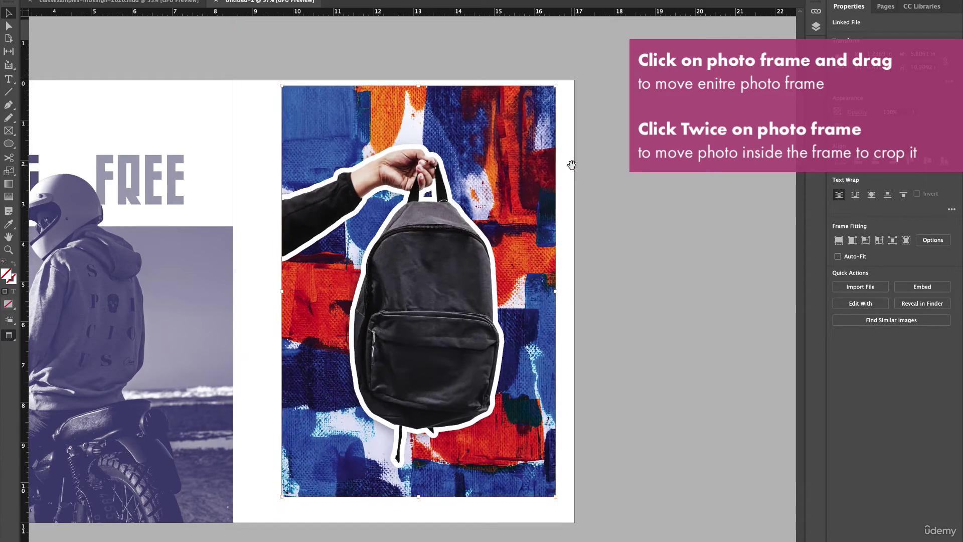
pyautogui.press('super+z')
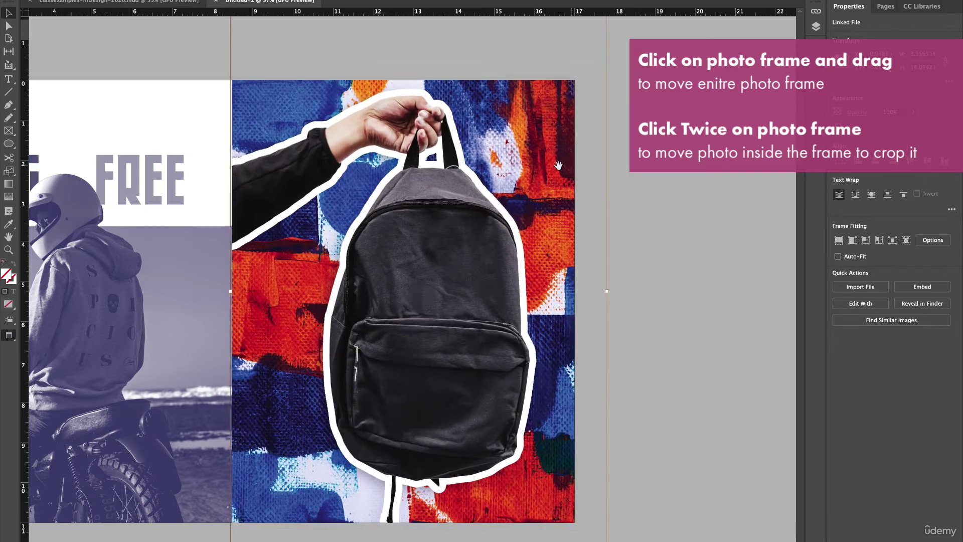
# Step: Try shifting the enlarged image down and to the left inside its frame, keeping the frame in place
pyautogui.doubleClick(495, 172)
pyautogui.moveTo(494, 182); pyautogui.dragTo(513, 171)
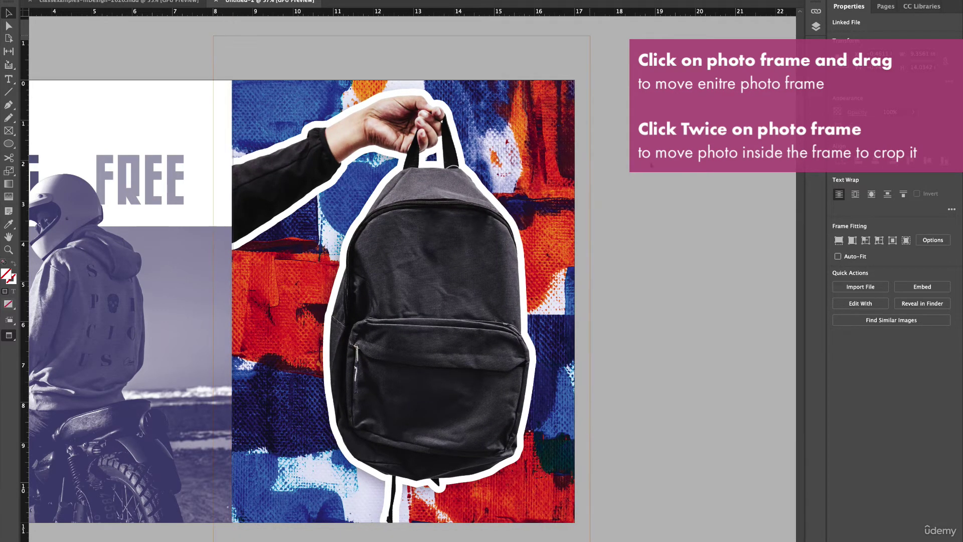
pyautogui.click(114, 44)
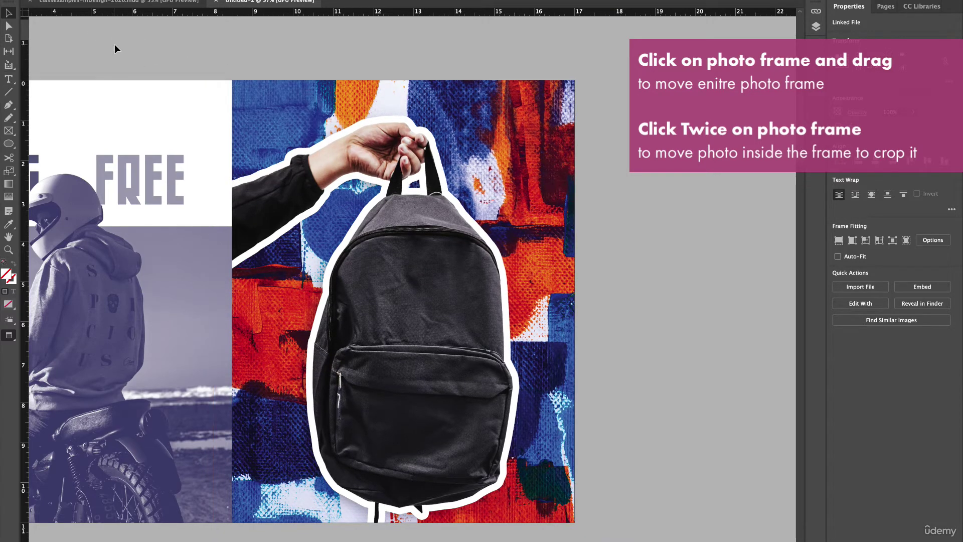
# Step: Try moving the entire picture frame sideways and undo the move
pyautogui.click(336, 135)
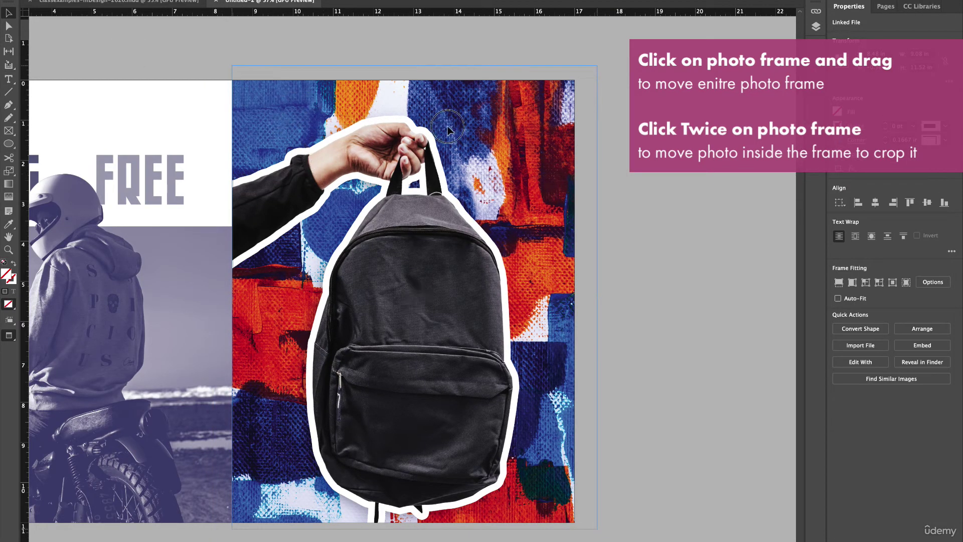
pyautogui.moveTo(448, 126); pyautogui.dragTo(491, 124)
pyautogui.press('super+z')
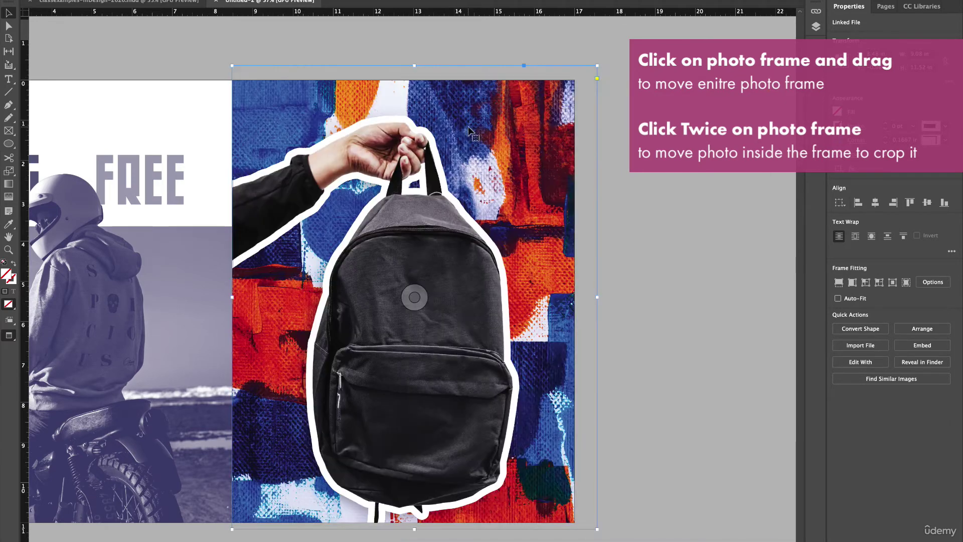
# Step: Scale the image inside the frame down to about 8.72 by 13.08 in, keeping the page fully covered
pyautogui.doubleClick(327, 169)
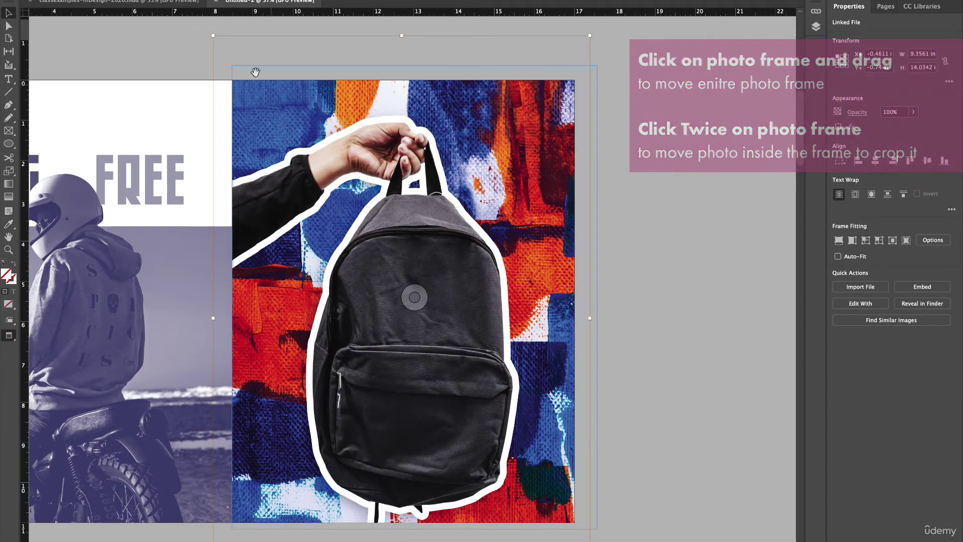
pyautogui.moveTo(214, 35); pyautogui.dragTo(228, 53)
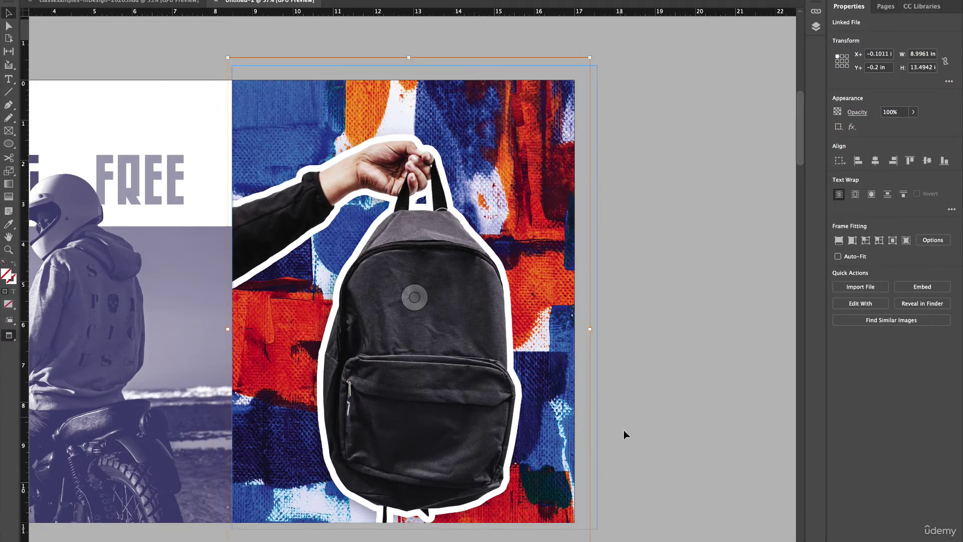
pyautogui.scroll(-5, 607, 460)
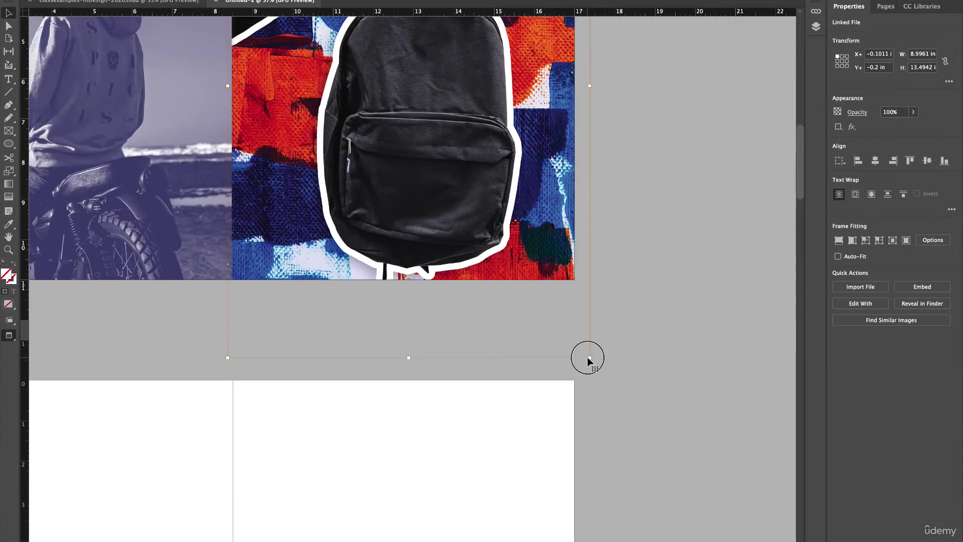
pyautogui.moveTo(590, 357); pyautogui.dragTo(579, 341)
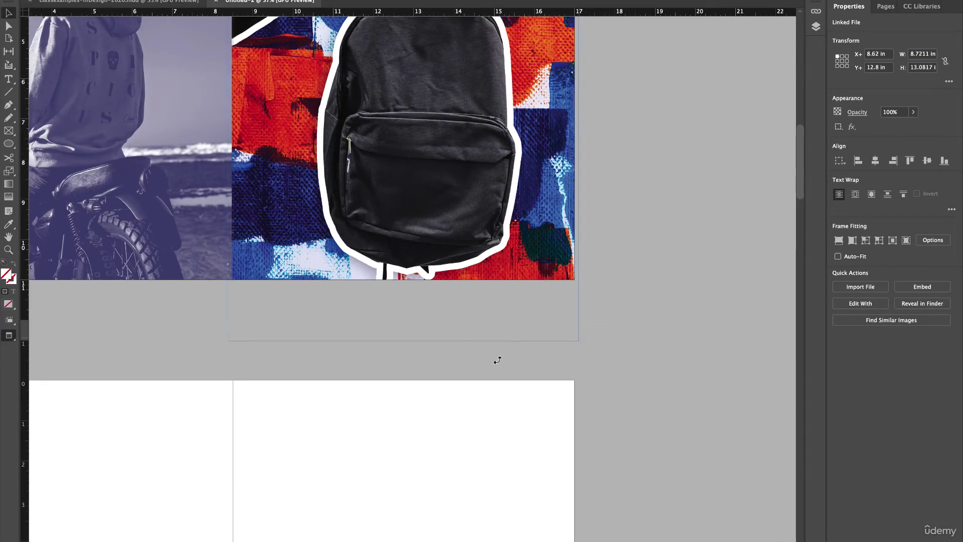
# Step: Move the image up inside its frame to about X+ -0.06 in, Y+ -0.5 in, and deselect it
pyautogui.scroll(6, 497, 359)
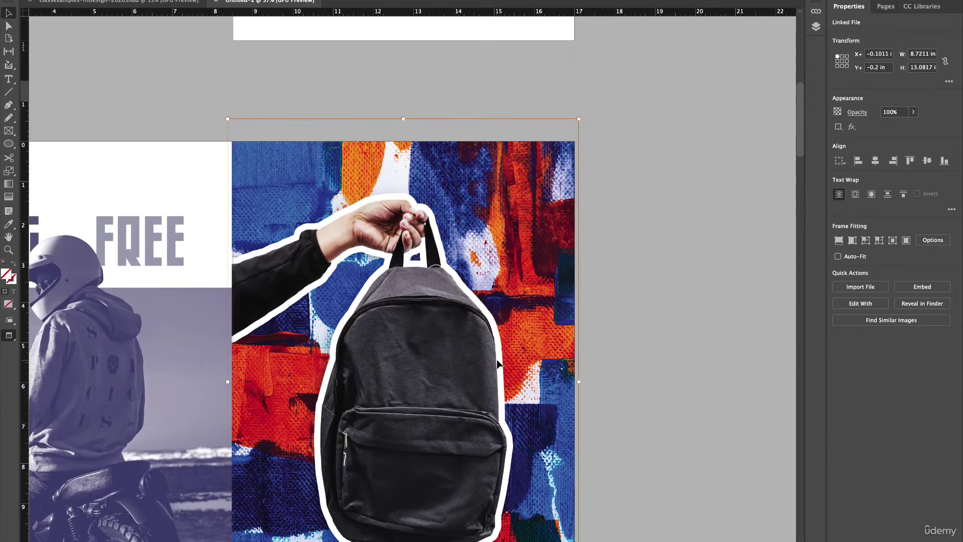
pyautogui.scroll(-3, 491, 365)
pyautogui.scroll(1, 446, 299)
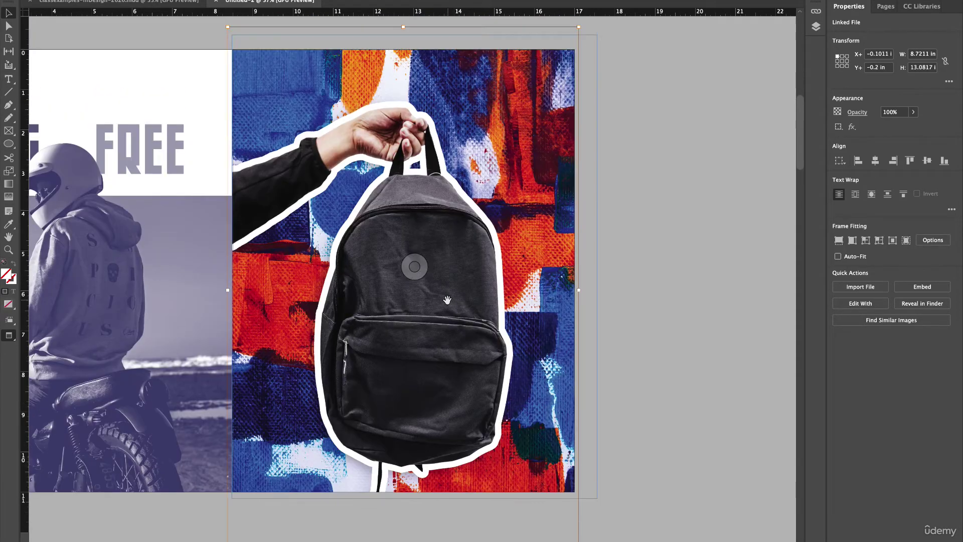
pyautogui.click(447, 300)
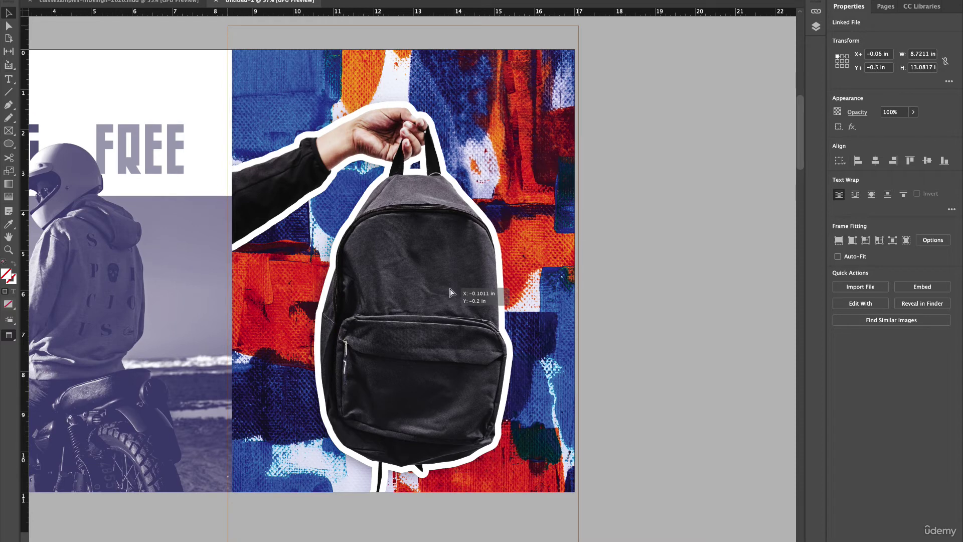
pyautogui.moveTo(450, 293); pyautogui.dragTo(451, 281)
pyautogui.click(653, 244)
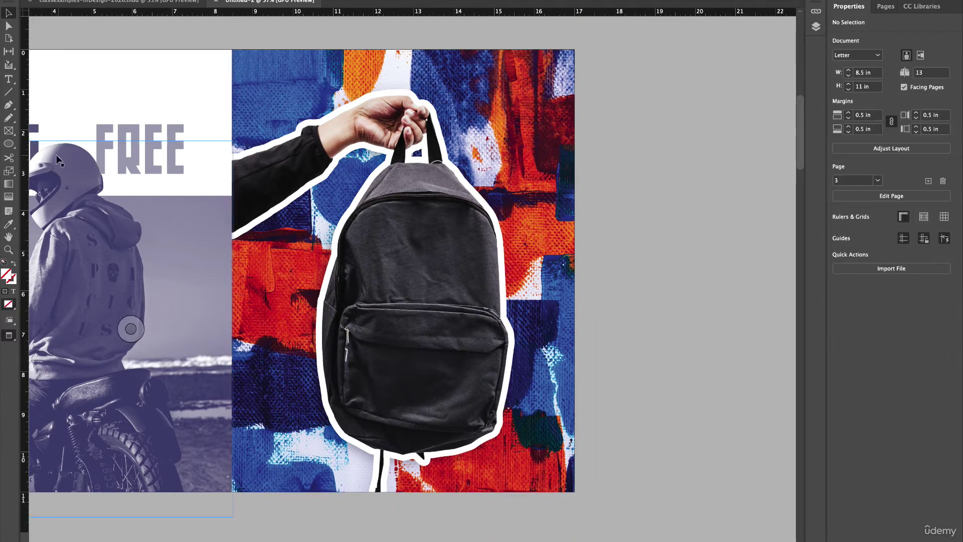
# Step: Draw a text frame over the middle of the backpack and enter "What to bring" at 58 pt
pyautogui.click(9, 81)
pyautogui.moveTo(605, 136); pyautogui.dragTo(718, 219)
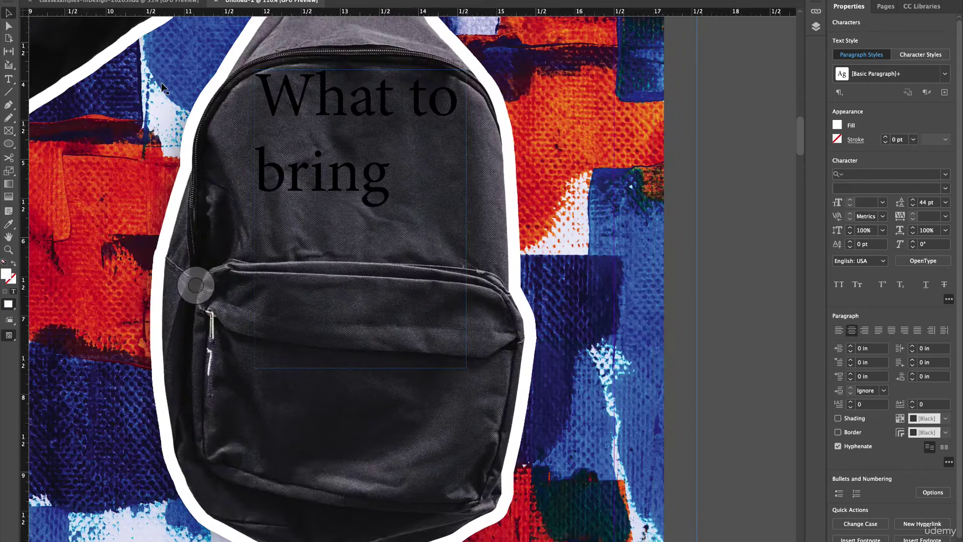
pyautogui.press('Escape')
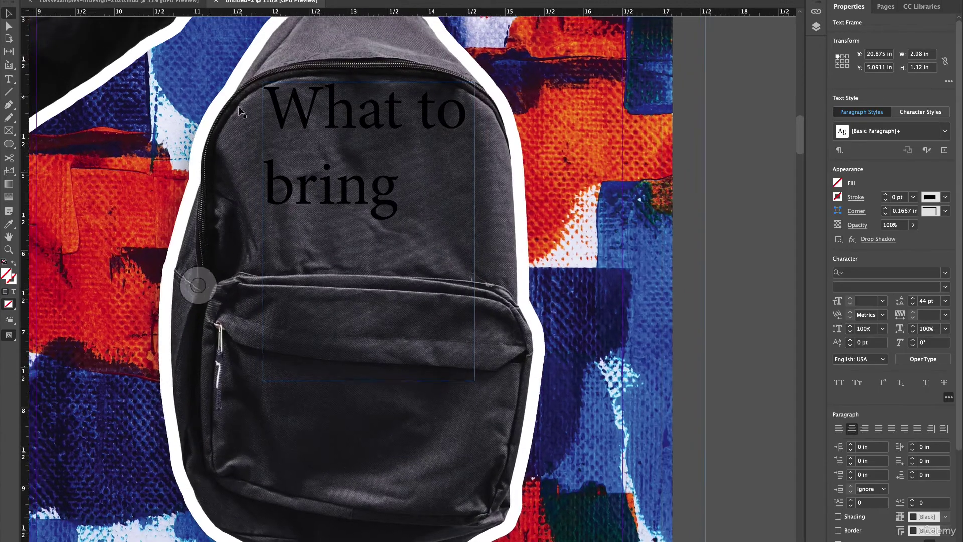
pyautogui.hotkey('ctrl', '=')
# Step: Select all the "What to bring" text and change its font to Phosphate Solid
pyautogui.doubleClick(405, 232)
pyautogui.hotkey('ctrl', 'a')
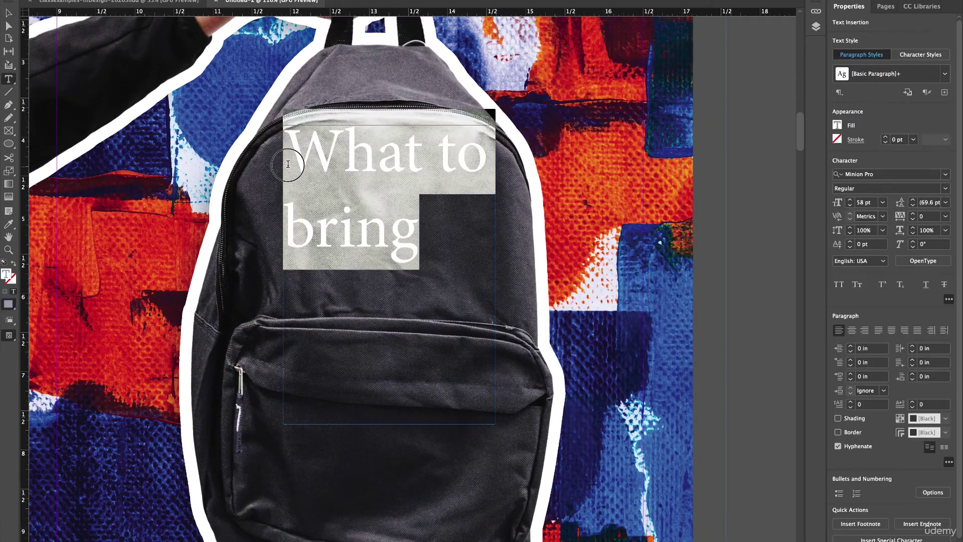
pyautogui.click(919, 175)
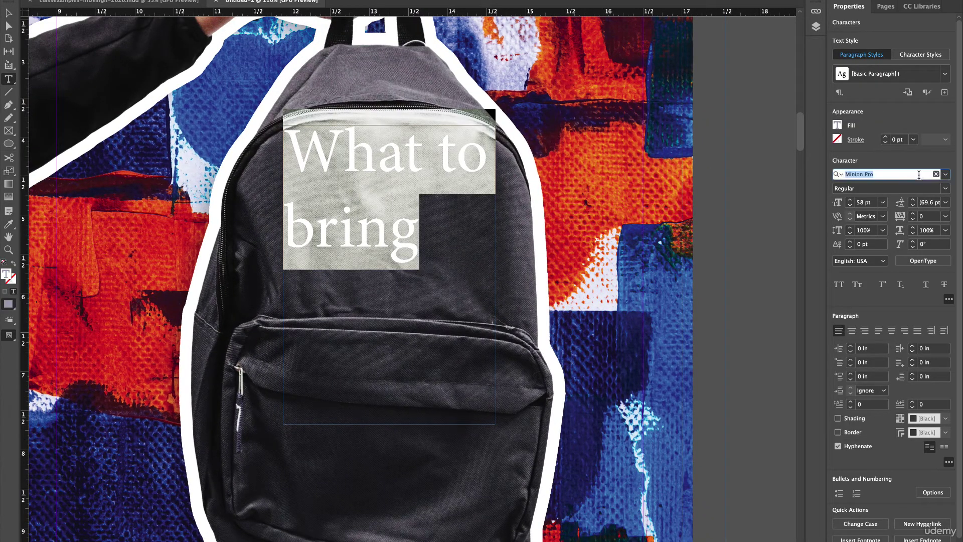
pyautogui.write('p')
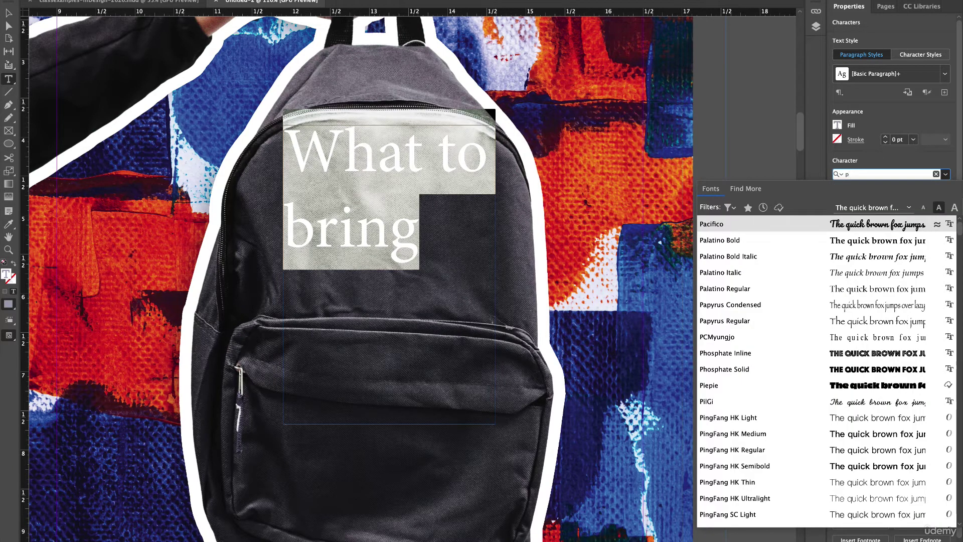
pyautogui.click(744, 369)
pyautogui.click(356, 215)
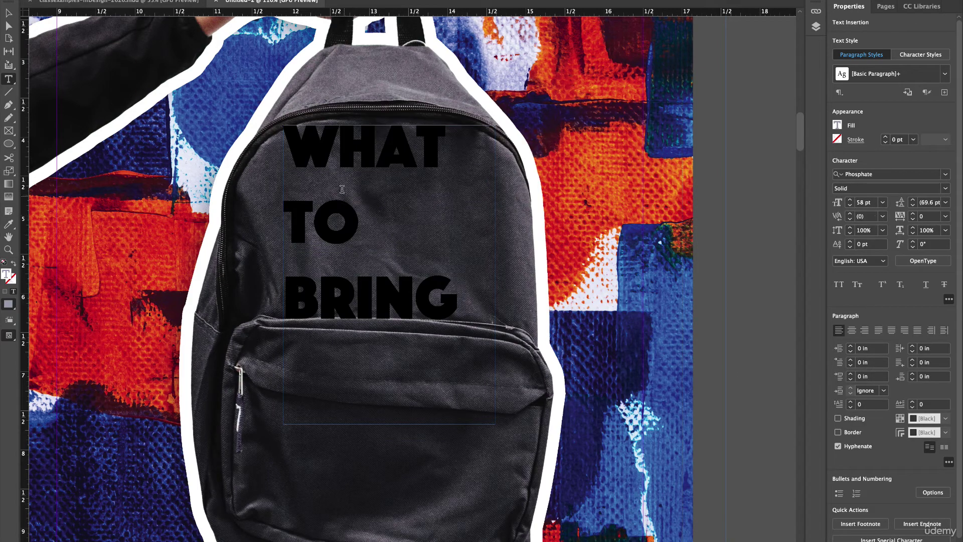
# Step: Change the fill color of all the "What to bring" text to white
pyautogui.moveTo(289, 148); pyautogui.dragTo(485, 298)
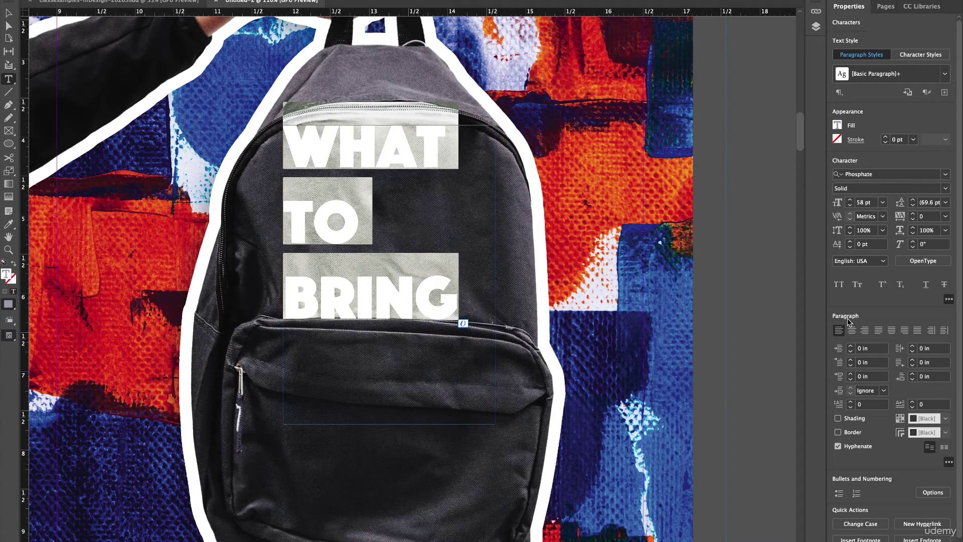
pyautogui.click(837, 125)
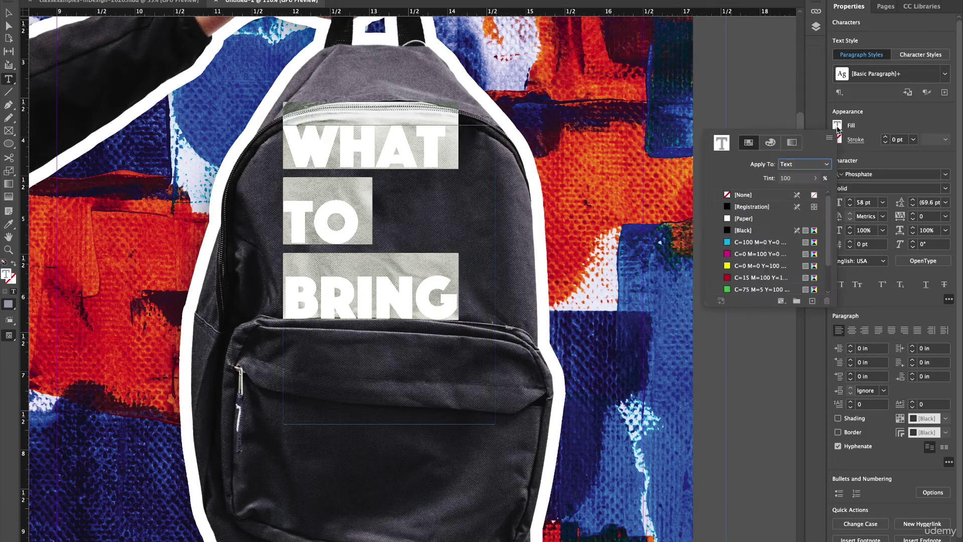
pyautogui.click(770, 143)
pyautogui.click(734, 244)
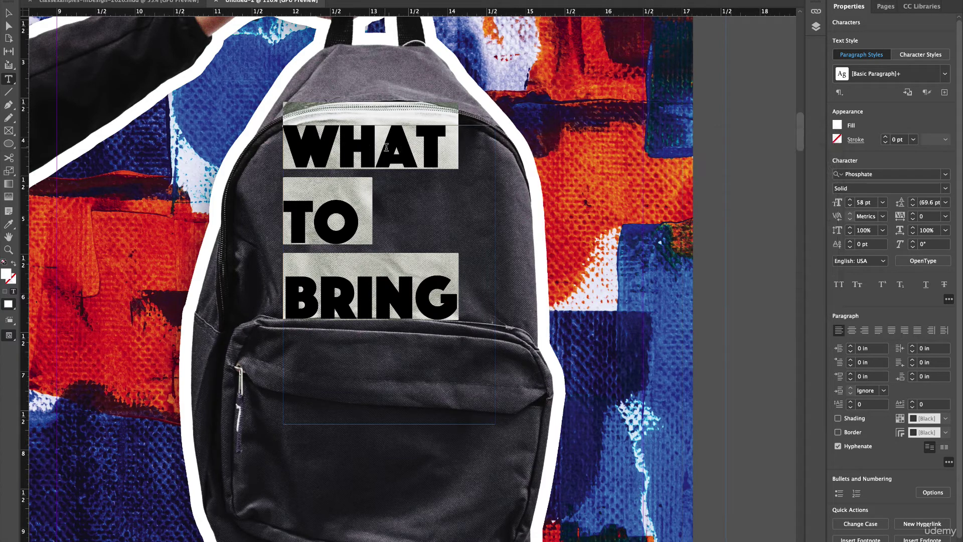
# Step: Reduce the size of the entire "What to bring" title to 50 pt
pyautogui.click(478, 272)
pyautogui.hotkey('ctrl', 'a')
pyautogui.hotkey('ctrl', 'shift', ',')
pyautogui.hotkey('ctrl', 'shift', ',')
pyautogui.hotkey('ctrl', 'shift', ',')
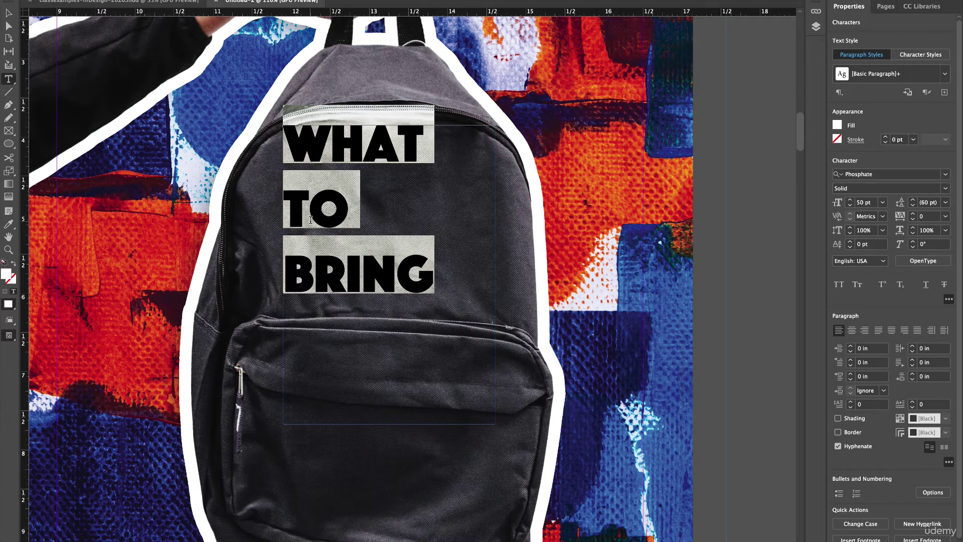
# Step: Widen the title's text frame to about 3.07 in so that "What to" fits on one line
pyautogui.click(294, 210)
pyautogui.press('BackSpace')
pyautogui.press('Return')
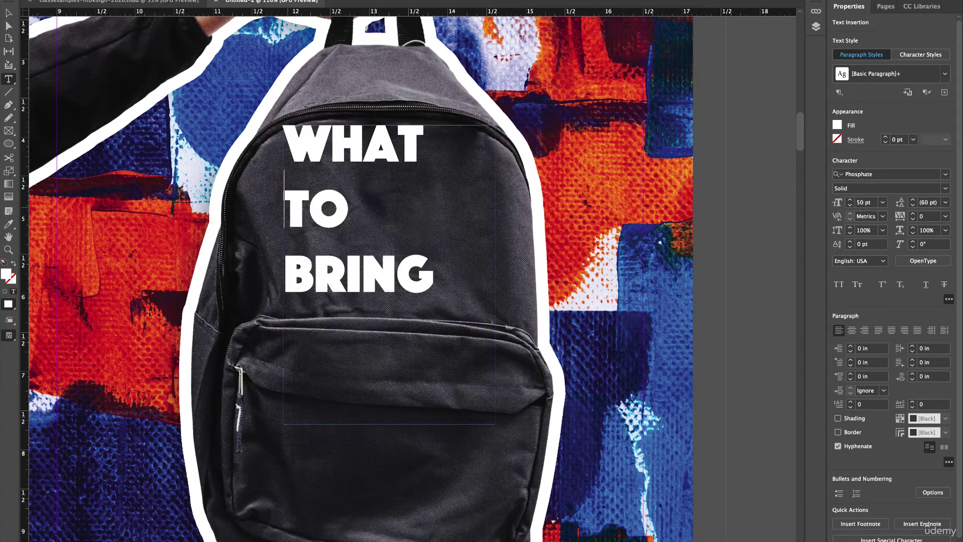
pyautogui.press('Escape')
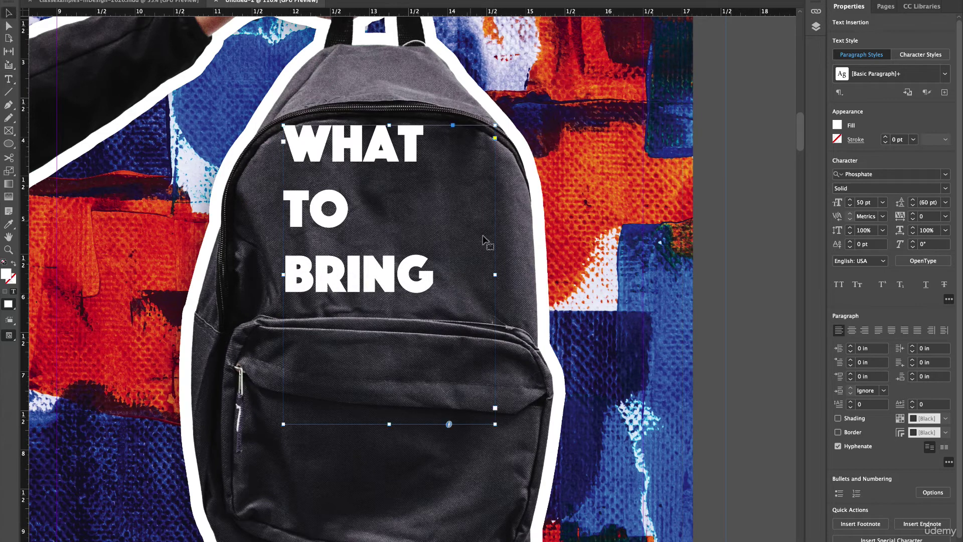
pyautogui.moveTo(495, 275); pyautogui.dragTo(523, 274)
# Step: Center-align all the title text and move its frame to about X 11.6 in, Y 4.44 in
pyautogui.doubleClick(402, 206)
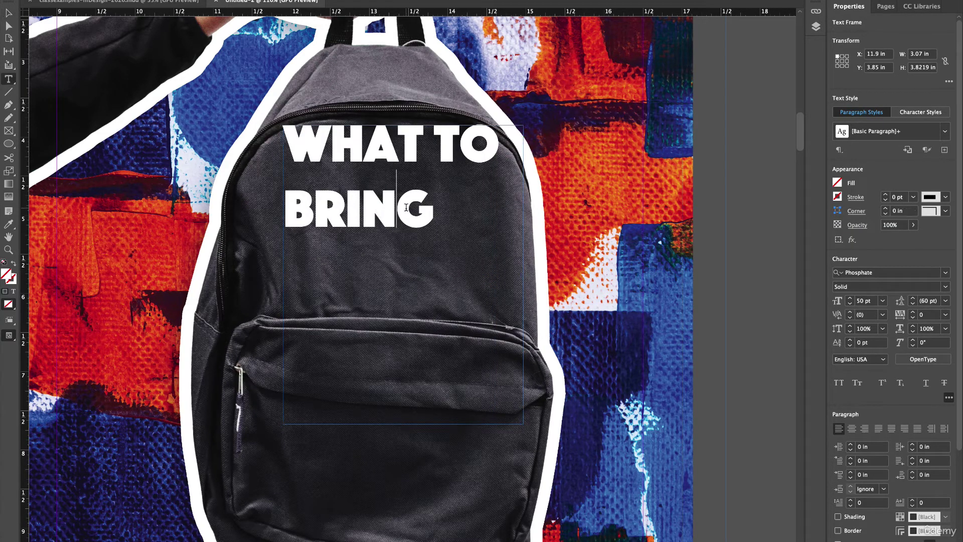
pyautogui.hotkey('ctrl', 'a')
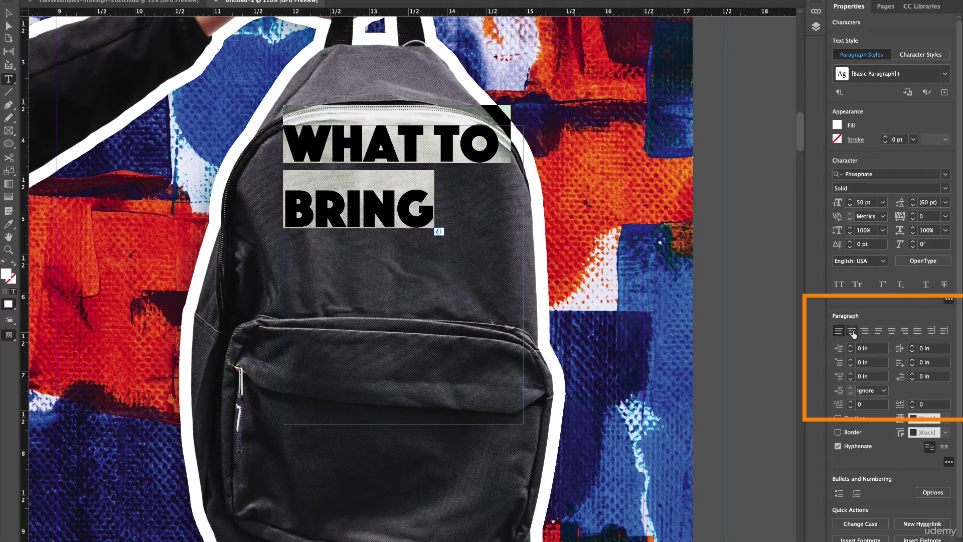
pyautogui.click(852, 330)
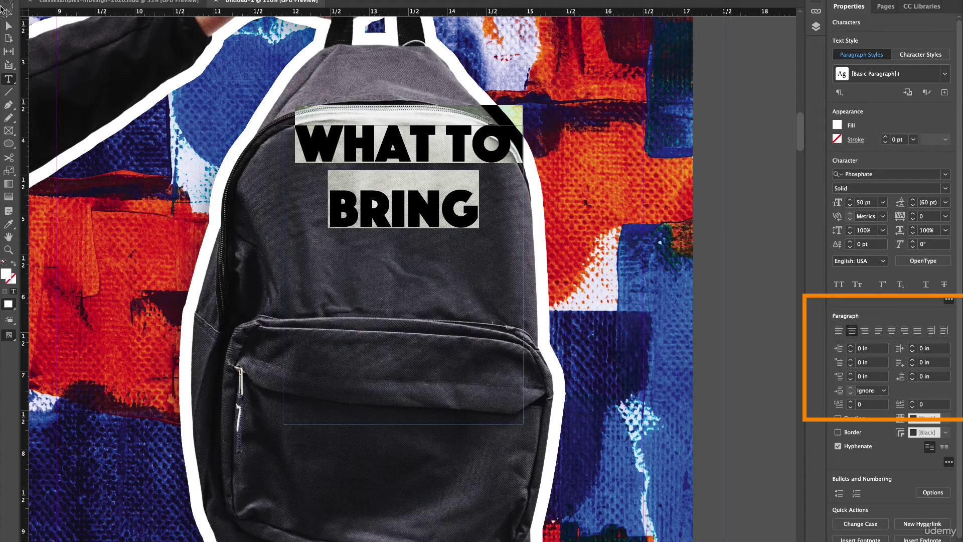
pyautogui.click(9, 13)
pyautogui.moveTo(417, 155); pyautogui.dragTo(394, 200)
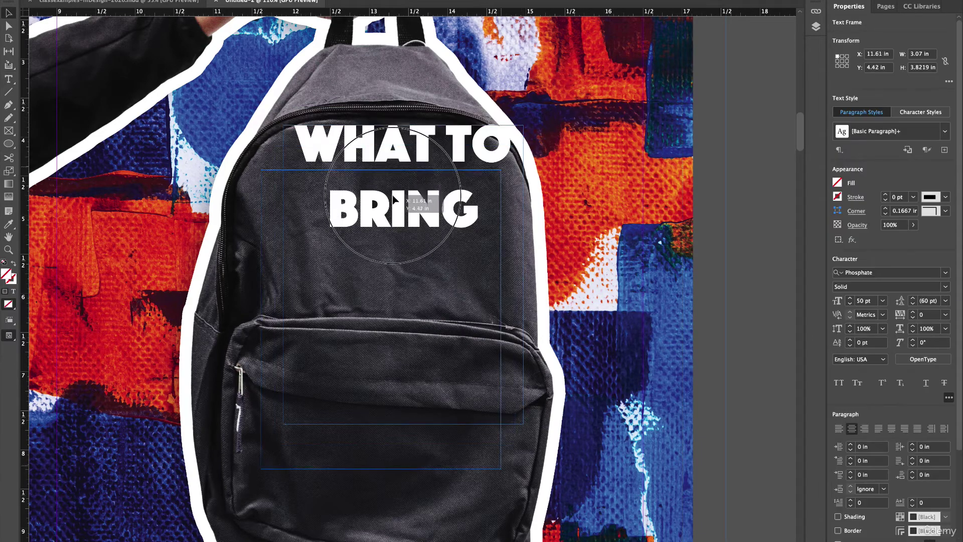
# Step: Set the leading of both title lines to 42 pt
pyautogui.doubleClick(449, 254)
pyautogui.moveTo(448, 253); pyautogui.dragTo(293, 198)
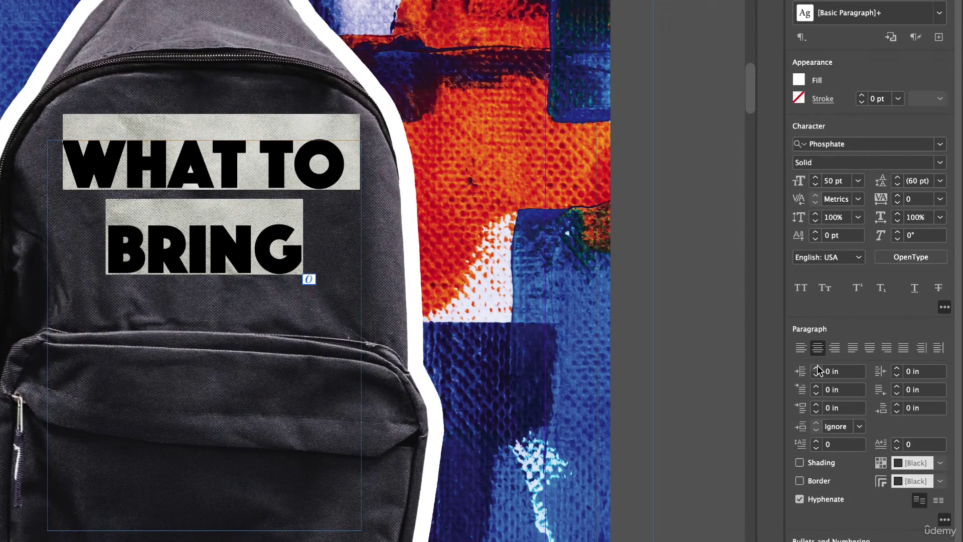
pyautogui.click(884, 182)
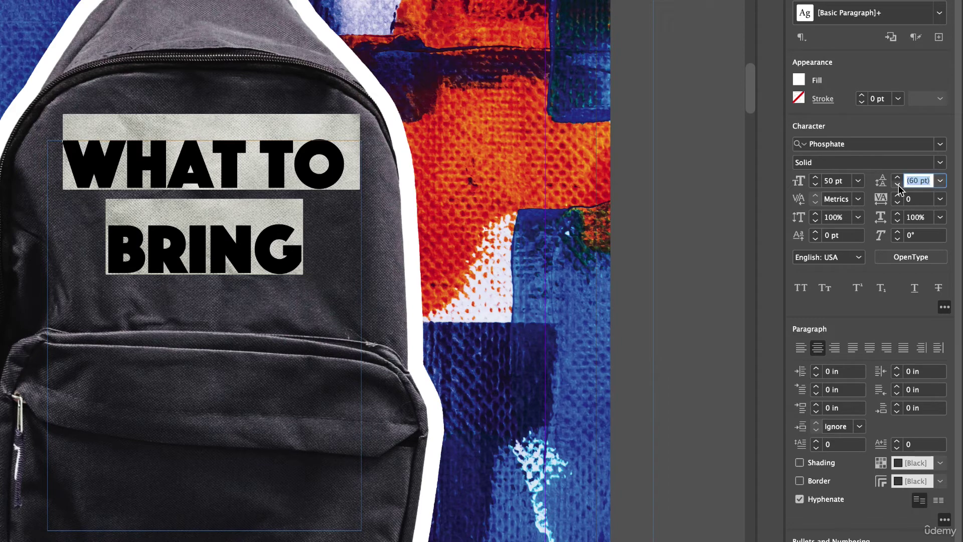
pyautogui.click(897, 184)
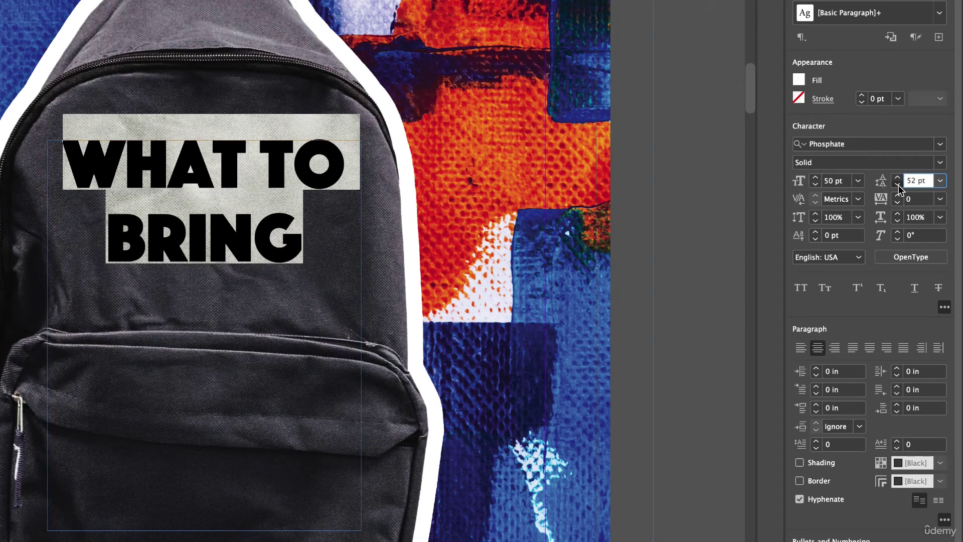
pyautogui.moveTo(898, 186); pyautogui.dragTo(898, 185)
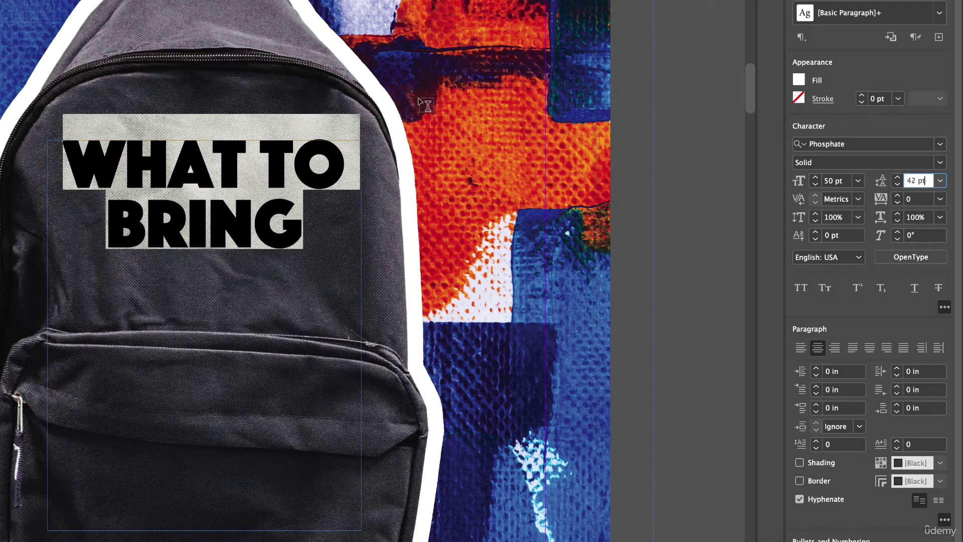
# Step: Move the title's text frame down on the backpack to about Y 4.71 in
pyautogui.click(193, 108)
pyautogui.click(194, 284)
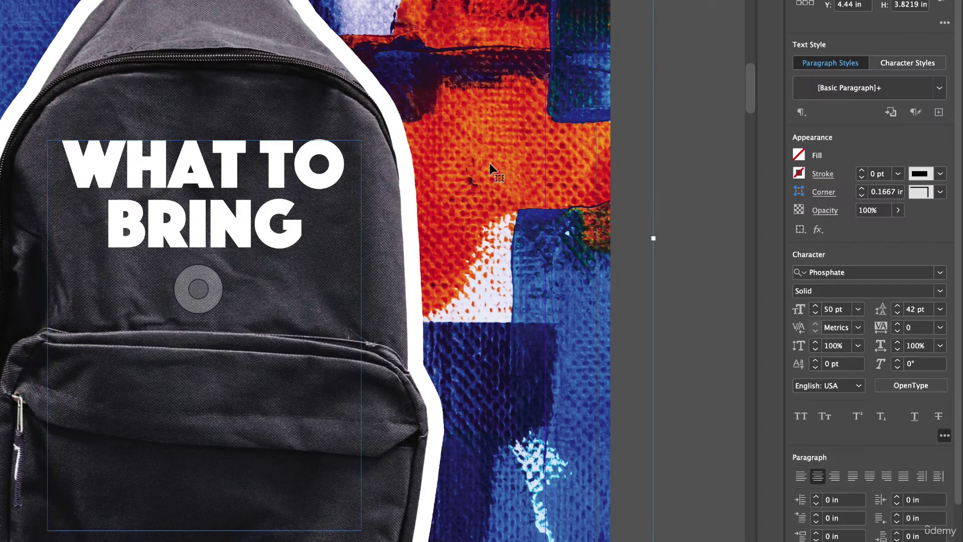
pyautogui.moveTo(239, 175); pyautogui.dragTo(248, 189)
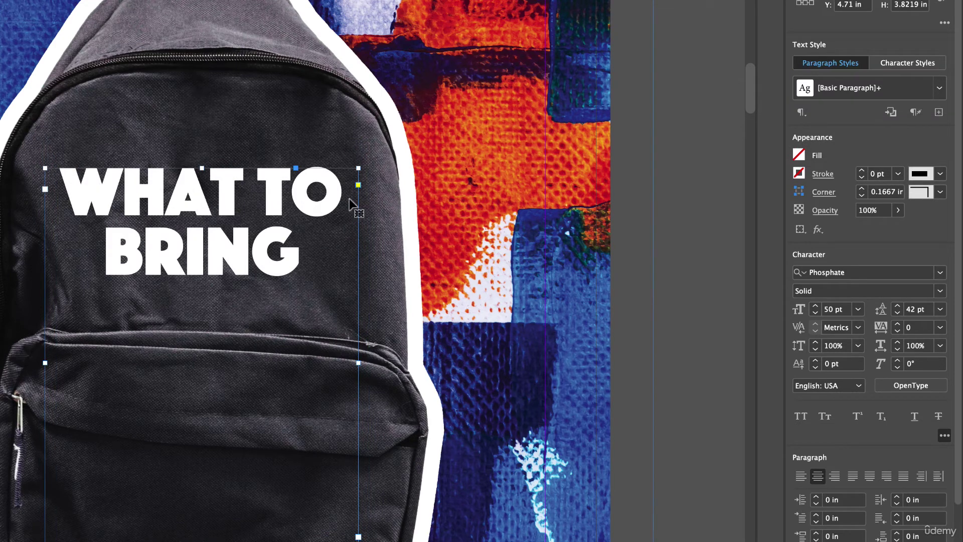
# Step: Select only the word "to" in the title and reduce its size to 32 pt
pyautogui.doubleClick(280, 197)
pyautogui.doubleClick(281, 198)
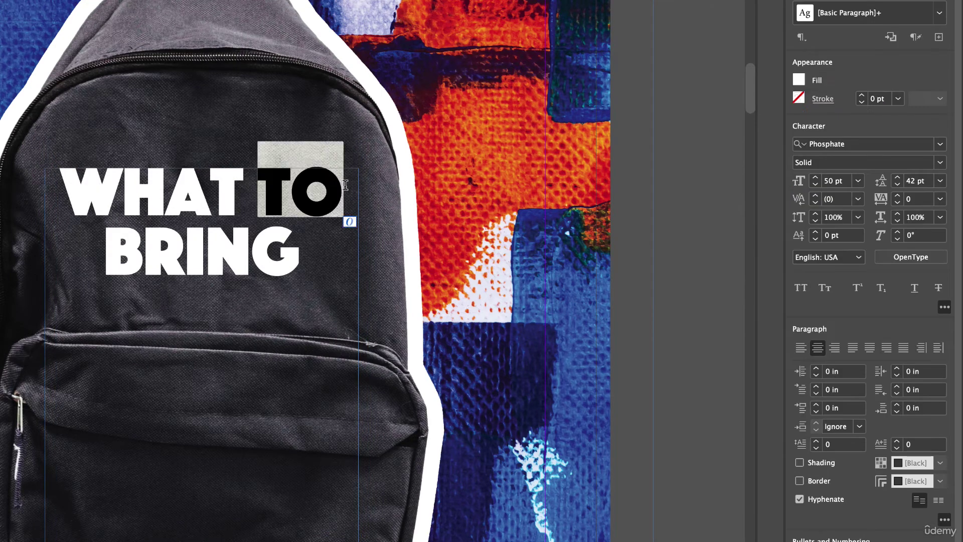
pyautogui.press('super+shift+comma')
pyautogui.press('super+shift+comma')
pyautogui.press('super+shift+comma')
pyautogui.press('super+shift+comma')
pyautogui.press('super+shift+comma')
pyautogui.press('super+shift+comma')
pyautogui.press('super+shift+comma')
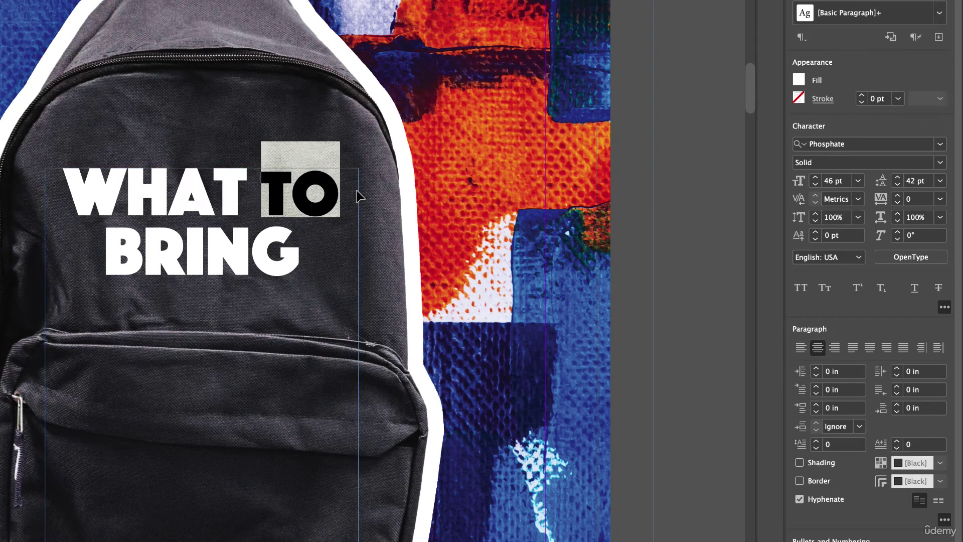
pyautogui.press('Escape')
pyautogui.press('super+shift+comma')
pyautogui.press('super+shift+comma')
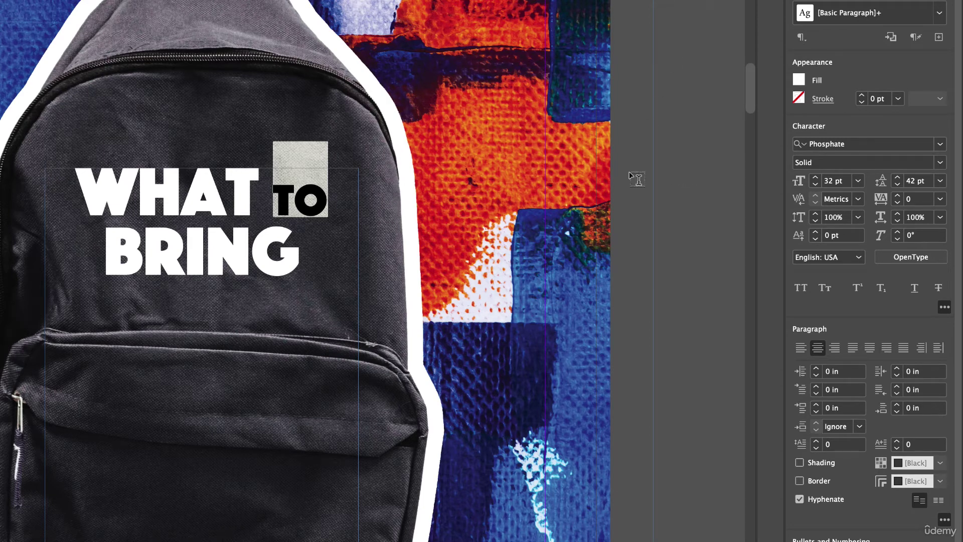
# Step: Change the font of the word "to" to Mokoko Italic
pyautogui.click(835, 144)
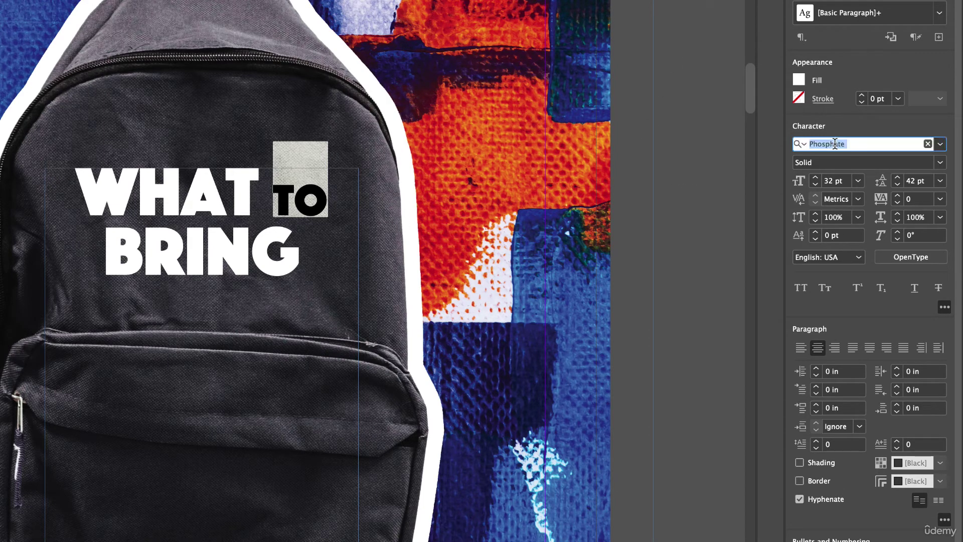
pyautogui.write('mo')
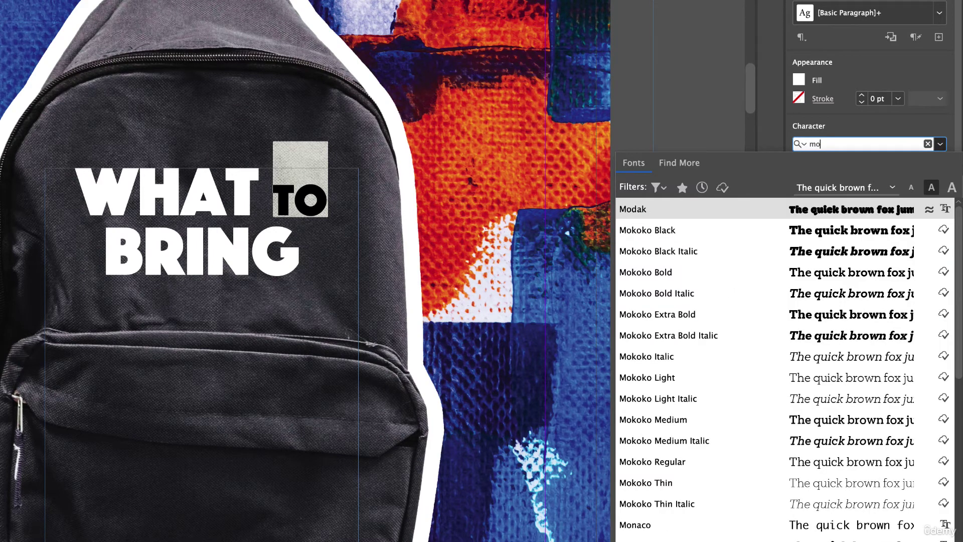
pyautogui.write('ko')
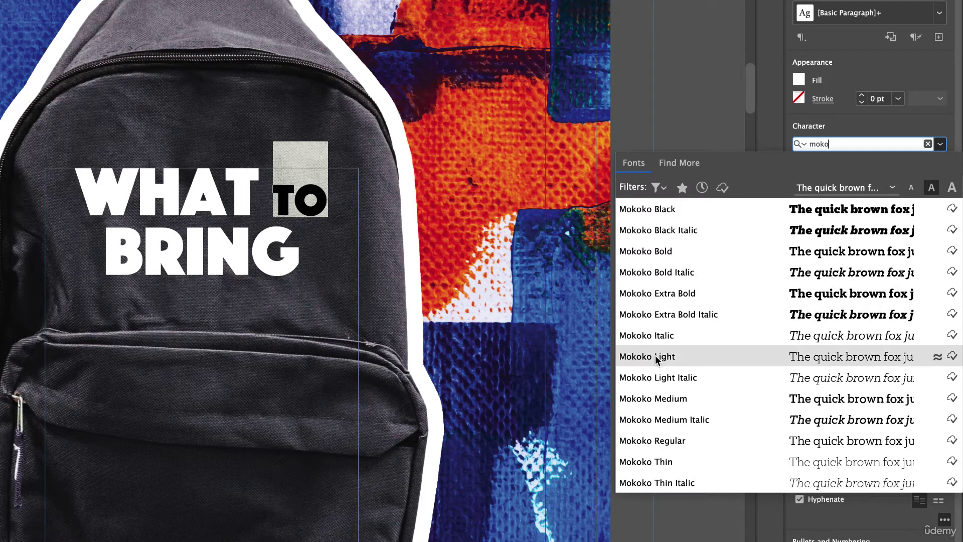
pyautogui.click(670, 419)
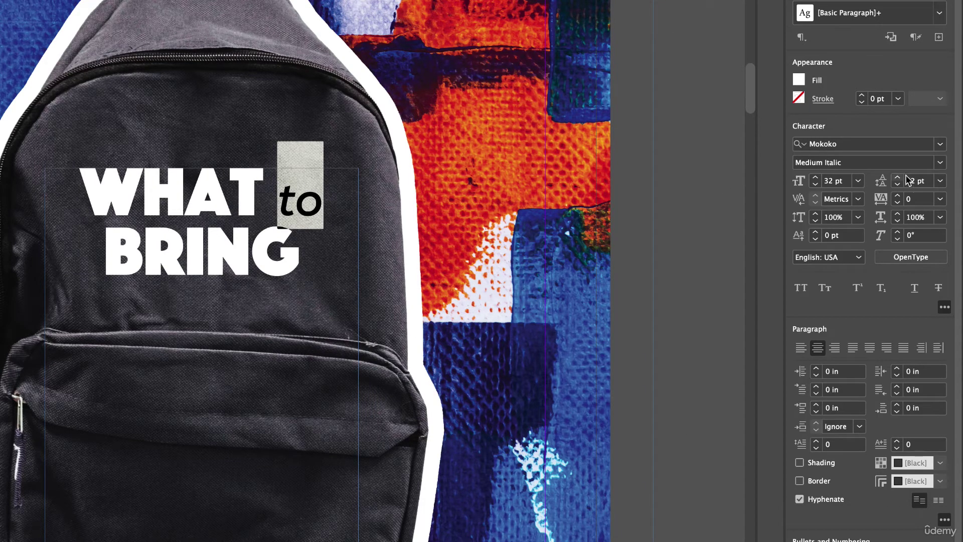
pyautogui.click(940, 162)
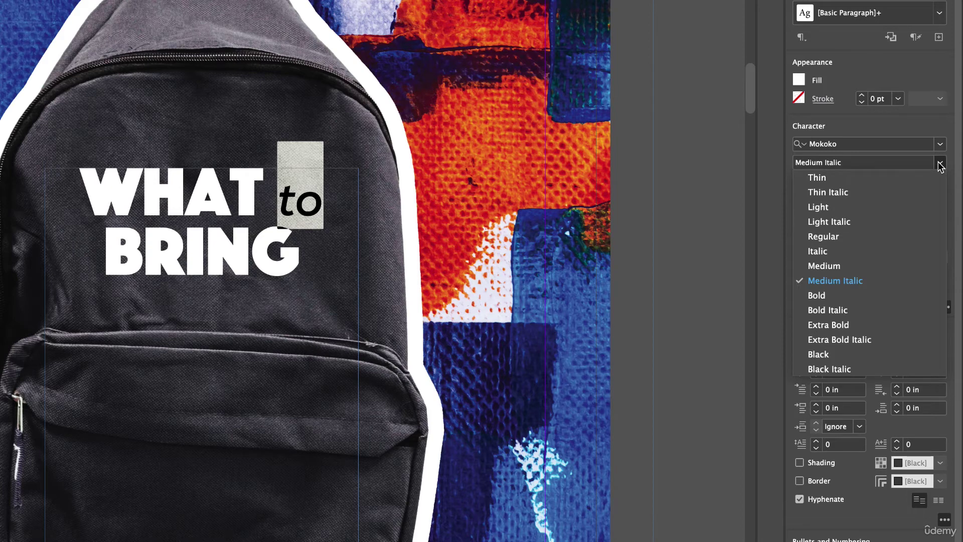
pyautogui.click(828, 252)
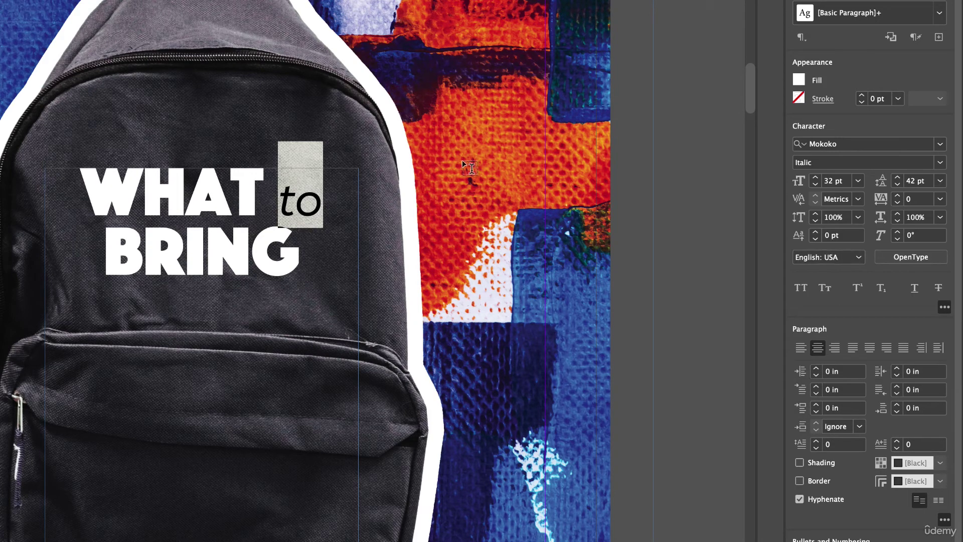
pyautogui.press('Escape')
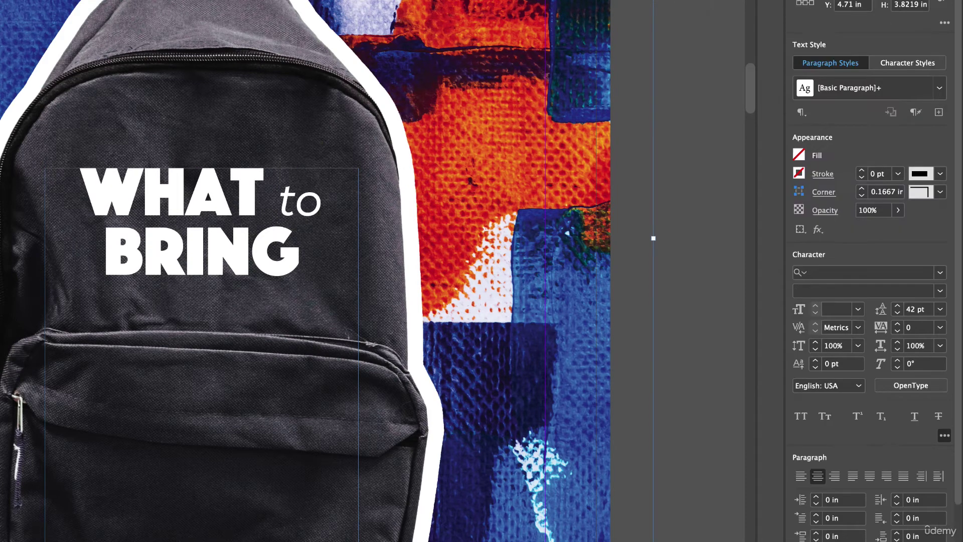
# Step: Set the tracking of the space between "What" and "to" to -100
pyautogui.click(193, 290)
pyautogui.moveTo(270, 195); pyautogui.dragTo(277, 200)
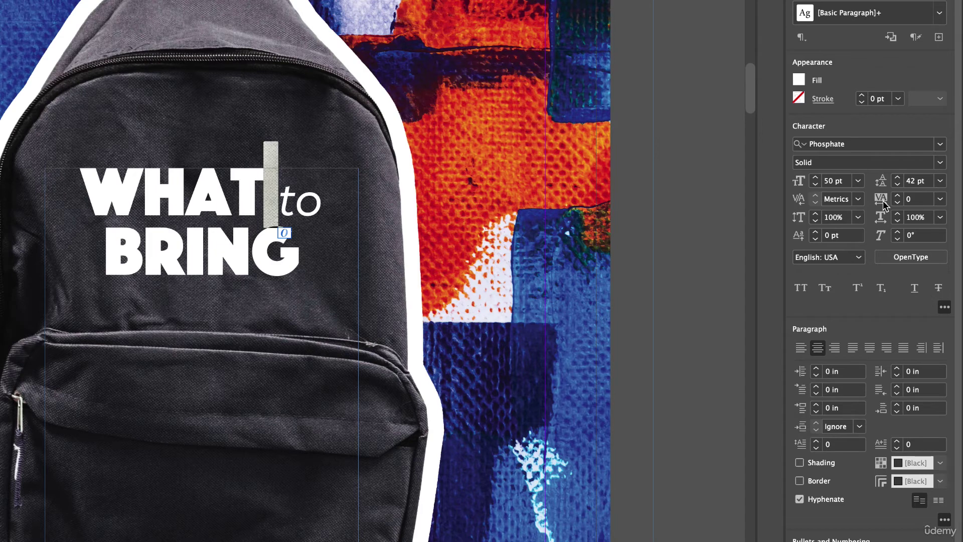
pyautogui.click(939, 199)
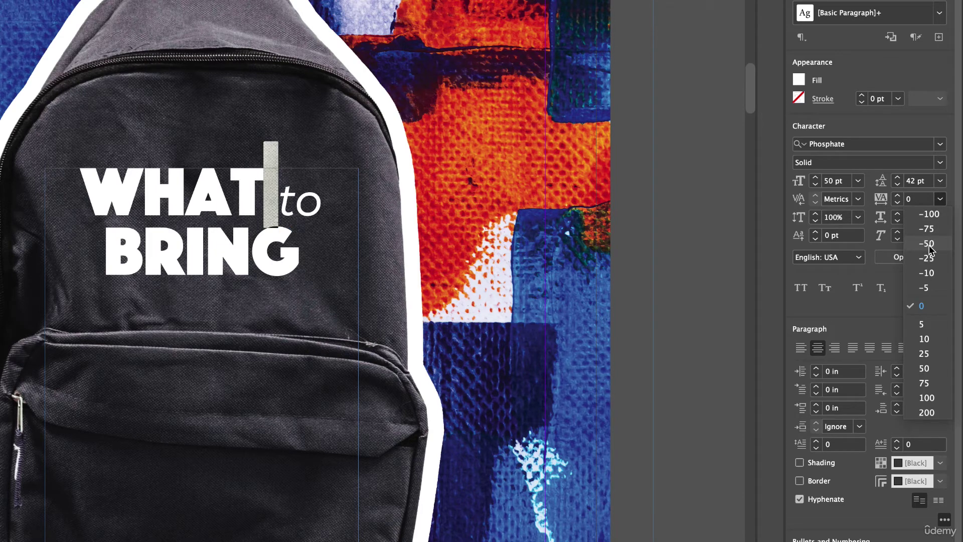
pyautogui.click(928, 214)
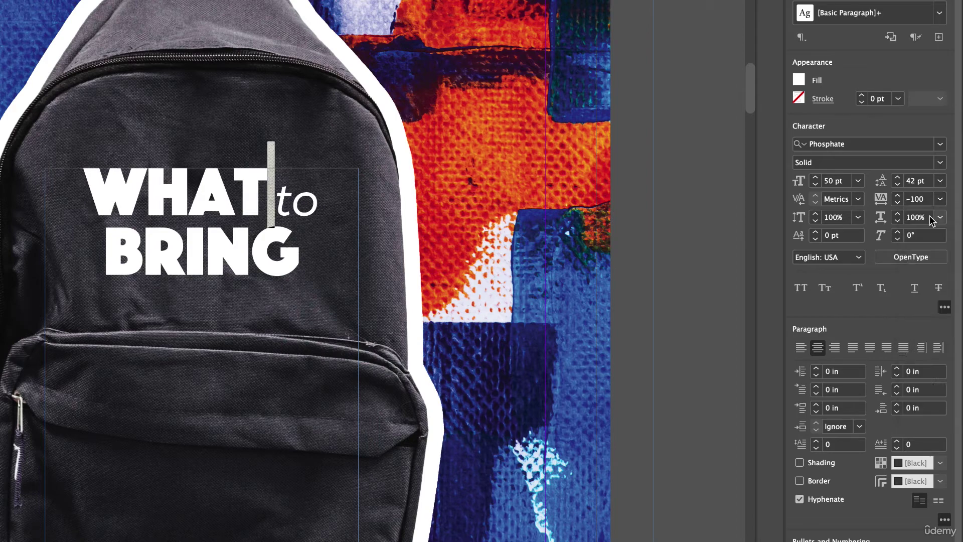
pyautogui.click(305, 187)
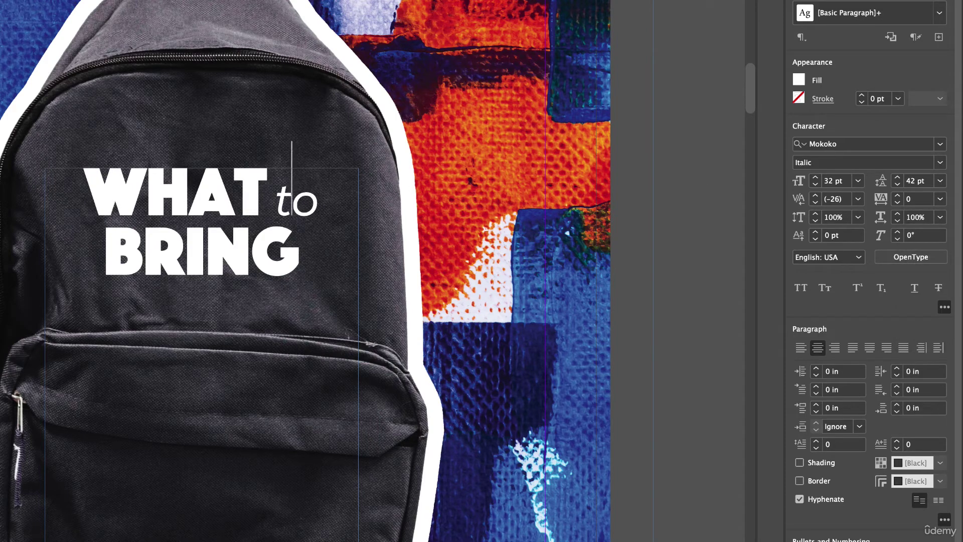
pyautogui.press('Escape')
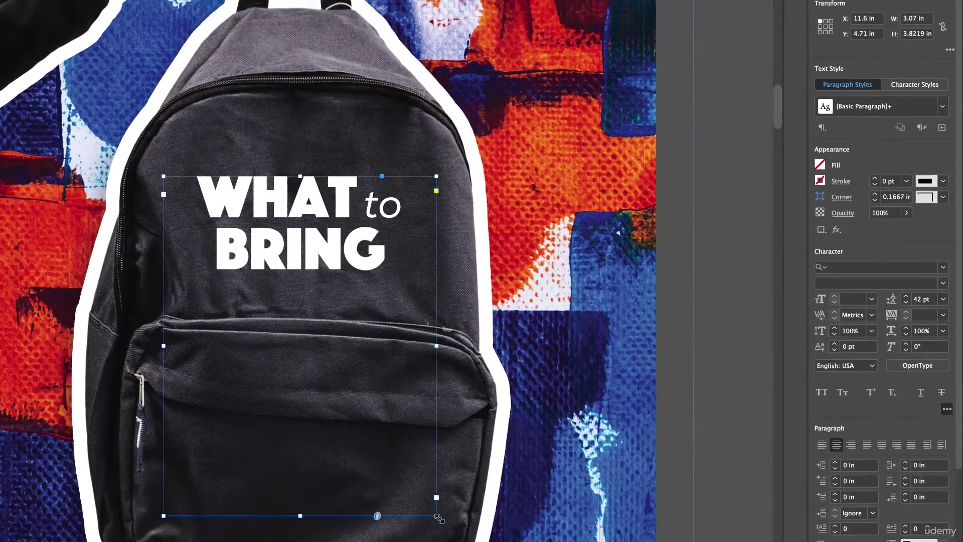
# Step: Shrink the title frame to about 3.03 by 1.14 in and duplicate it onto the backpack's front pocket
pyautogui.moveTo(437, 517); pyautogui.dragTo(454, 275)
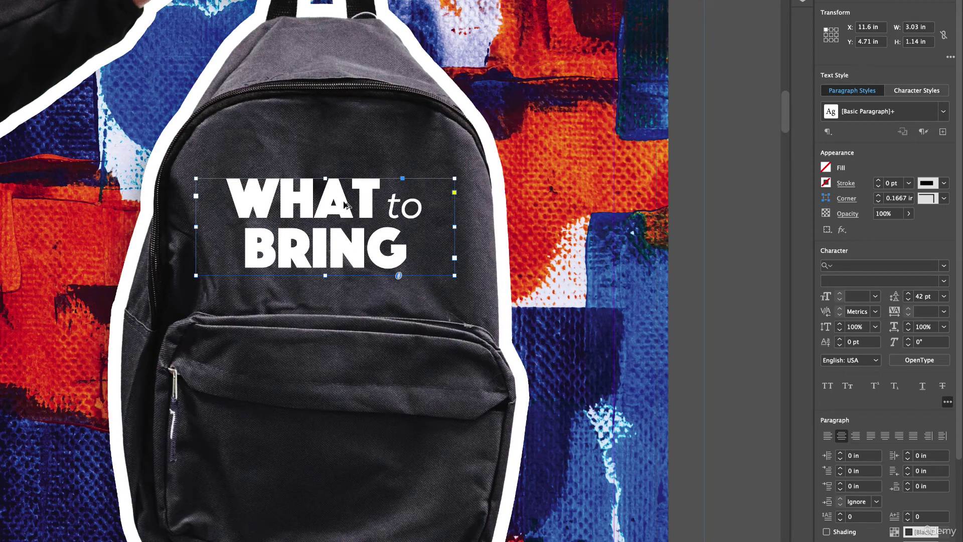
pyautogui.moveTo(340, 198); pyautogui.dragTo(235, 396)
# Step: Change the wording of the duplicated title on the front pocket to "to Art School"
pyautogui.doubleClick(380, 384)
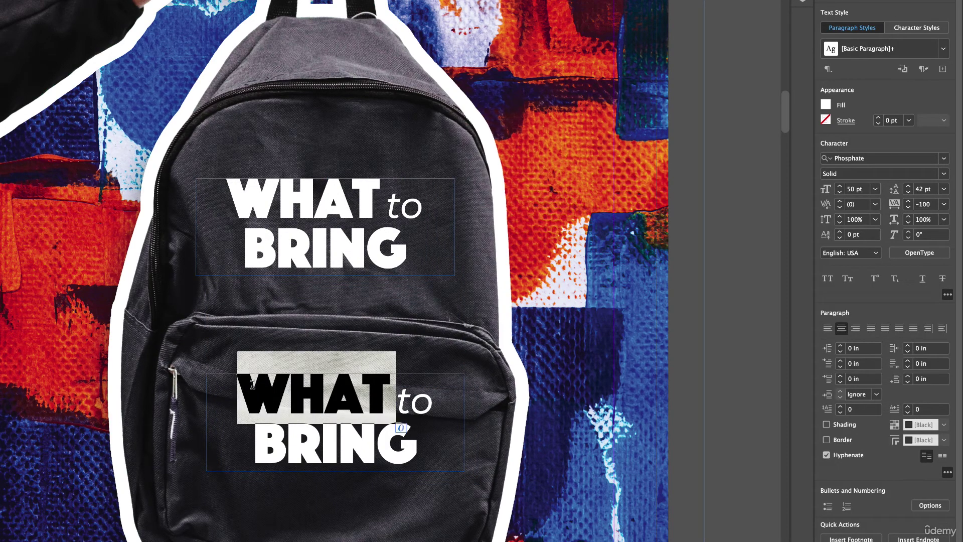
pyautogui.press('BackSpace')
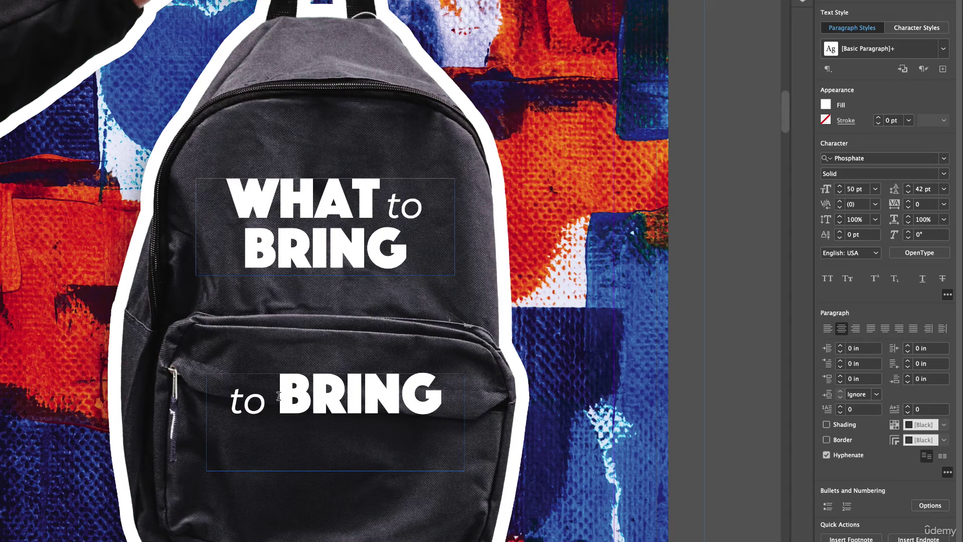
pyautogui.click(279, 396)
pyautogui.write('ART')
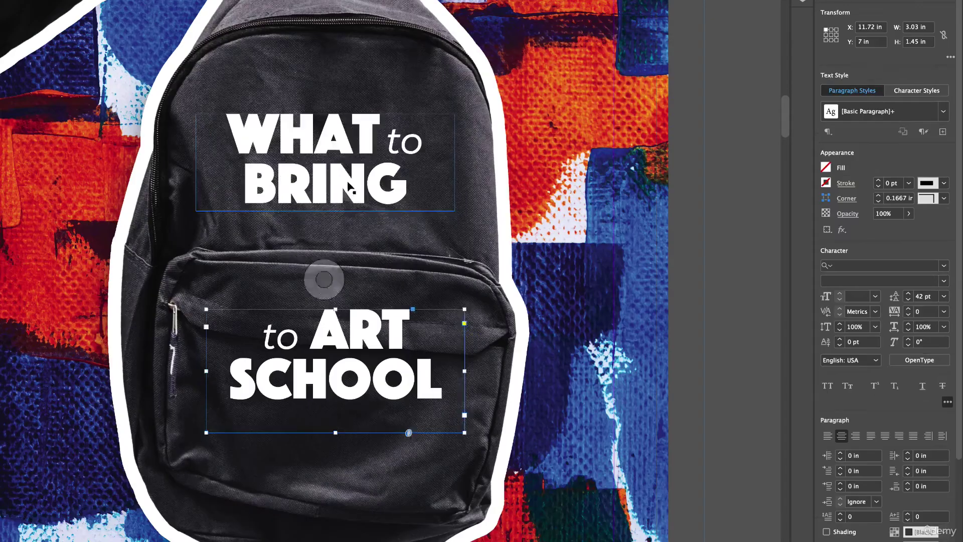
# Step: Move the "What to Bring" title frame down to Y 5.01 in, closer to the front pocket
pyautogui.moveTo(350, 187); pyautogui.dragTo(351, 214)
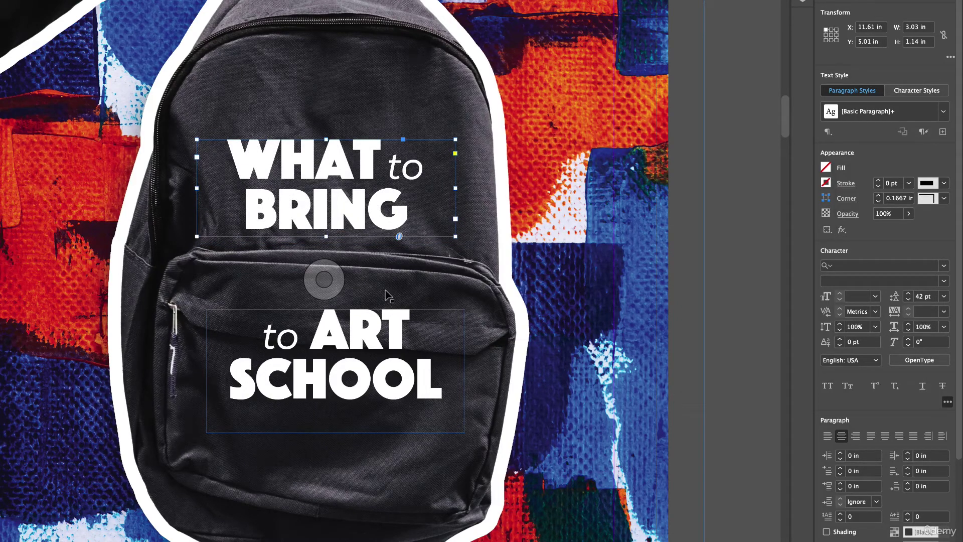
pyautogui.keyDown('shift'); pyautogui.click(386, 326); pyautogui.keyUp('shift')
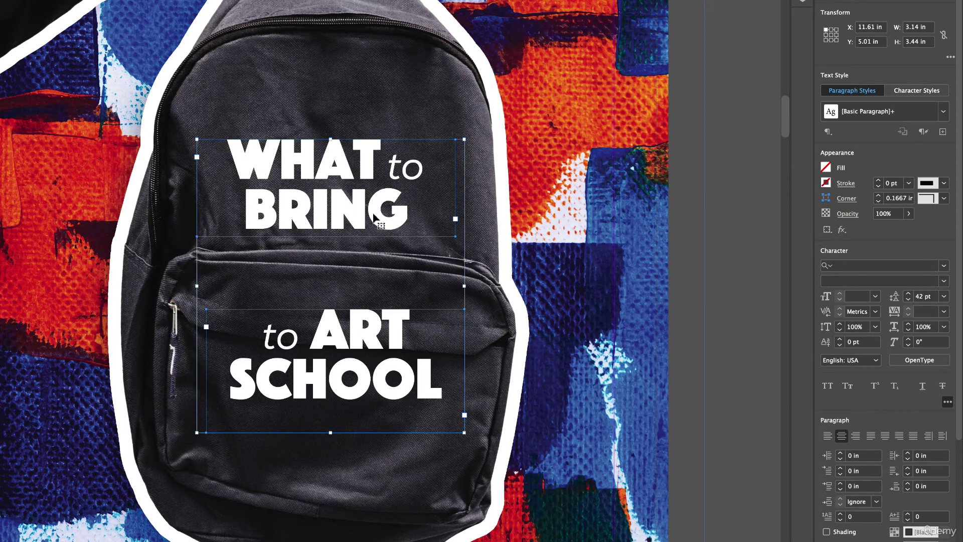
pyautogui.click(324, 279)
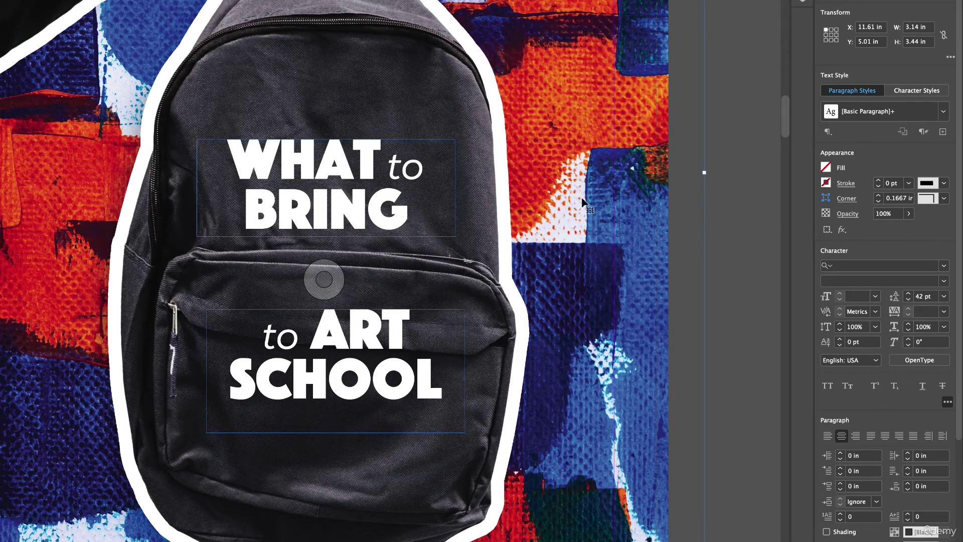
pyautogui.click(720, 203)
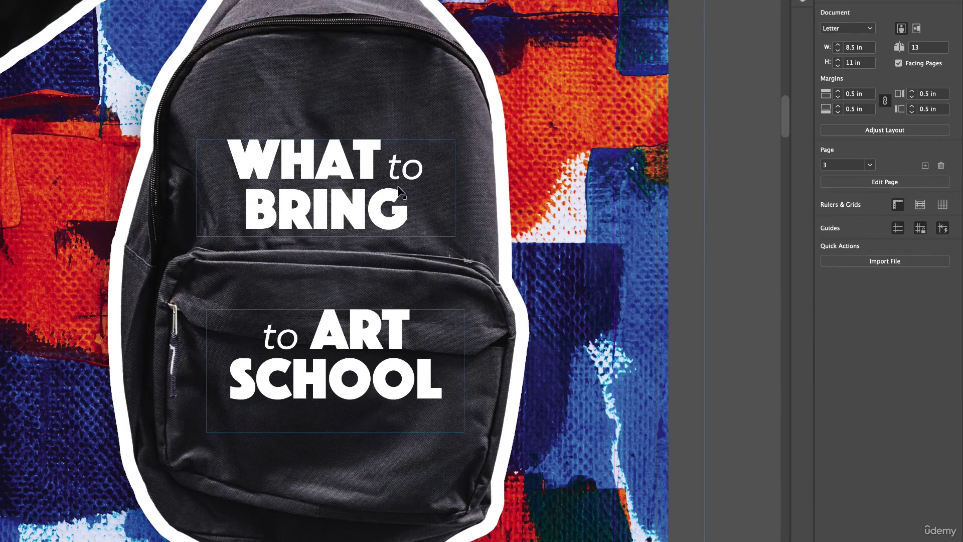
# Step: Select both title frames and show the Effects panel, placed clear of the title text
pyautogui.click(351, 181)
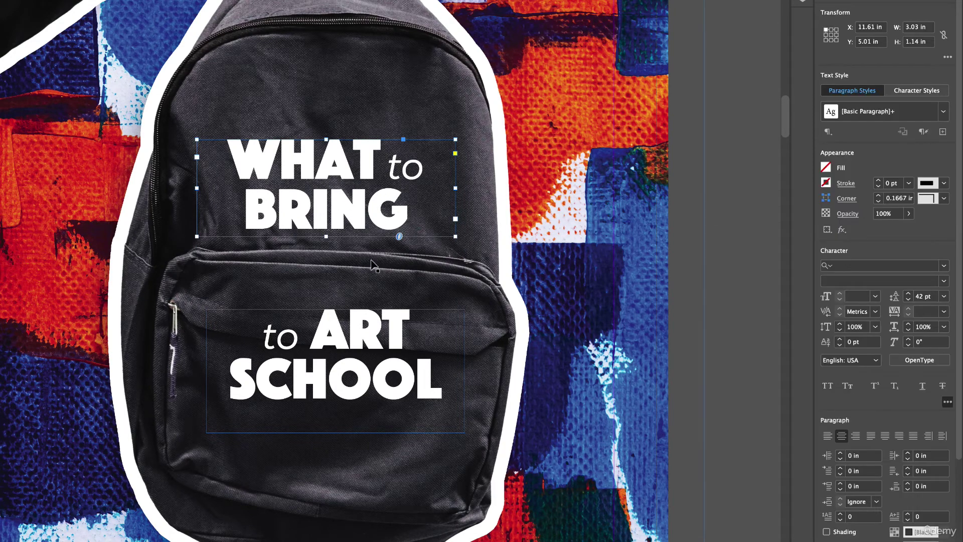
pyautogui.keyDown('shift'); pyautogui.click(357, 321); pyautogui.keyUp('shift')
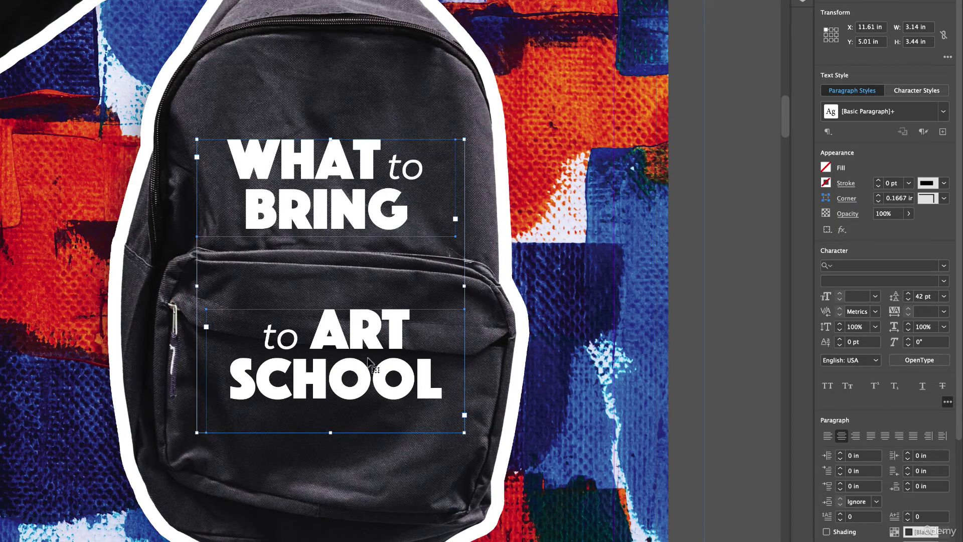
pyautogui.rightClick(404, 275)
pyautogui.moveTo(454, 275)
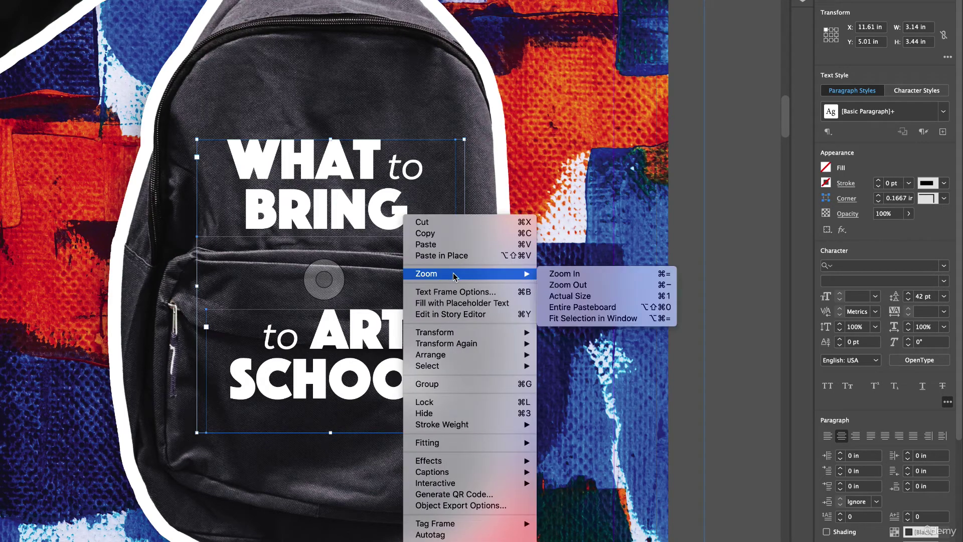
pyautogui.moveTo(480, 461)
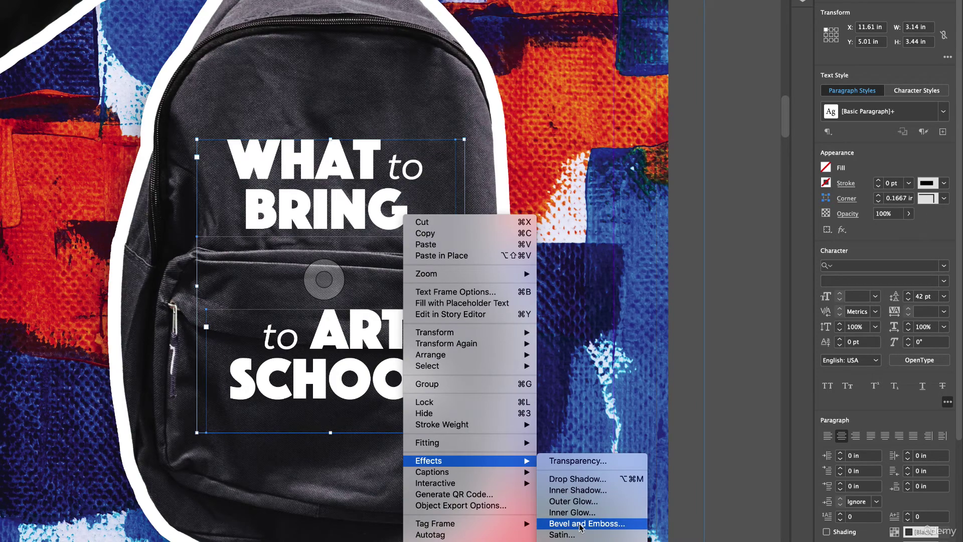
pyautogui.press('Escape')
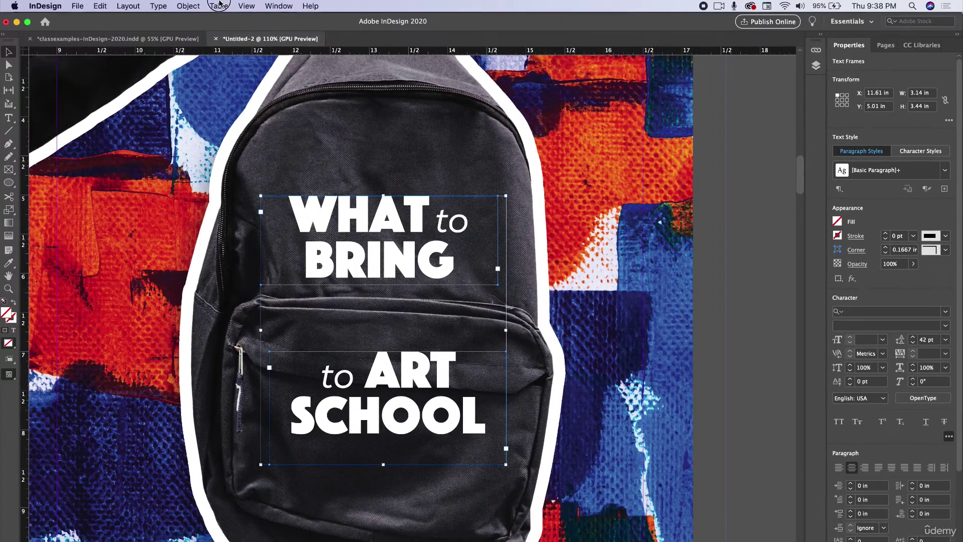
pyautogui.click(219, 5)
pyautogui.moveTo(277, 5)
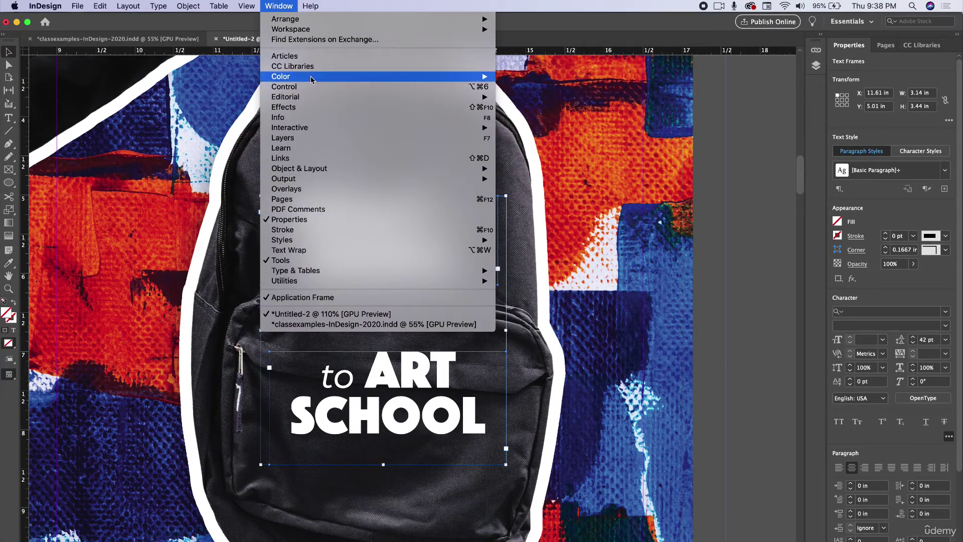
pyautogui.click(307, 111)
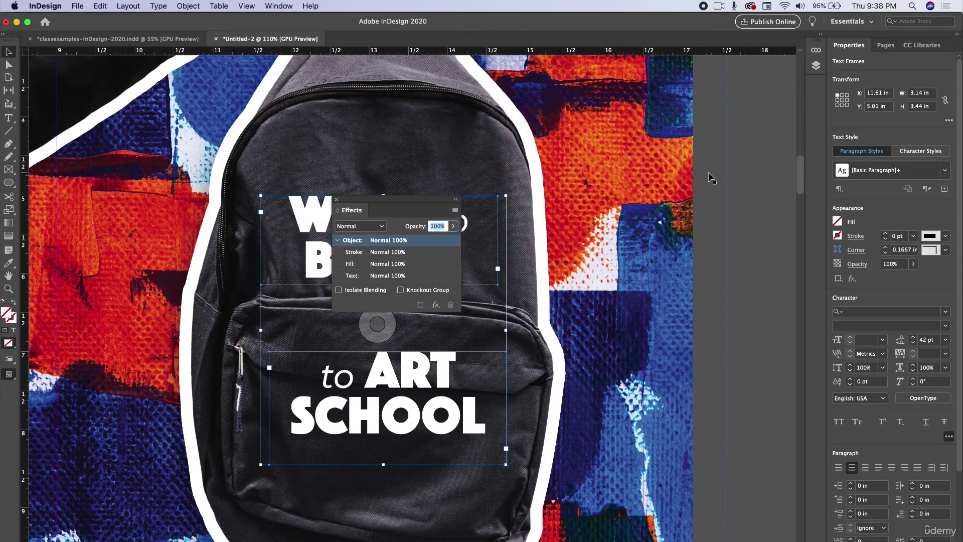
pyautogui.moveTo(358, 209); pyautogui.dragTo(652, 168)
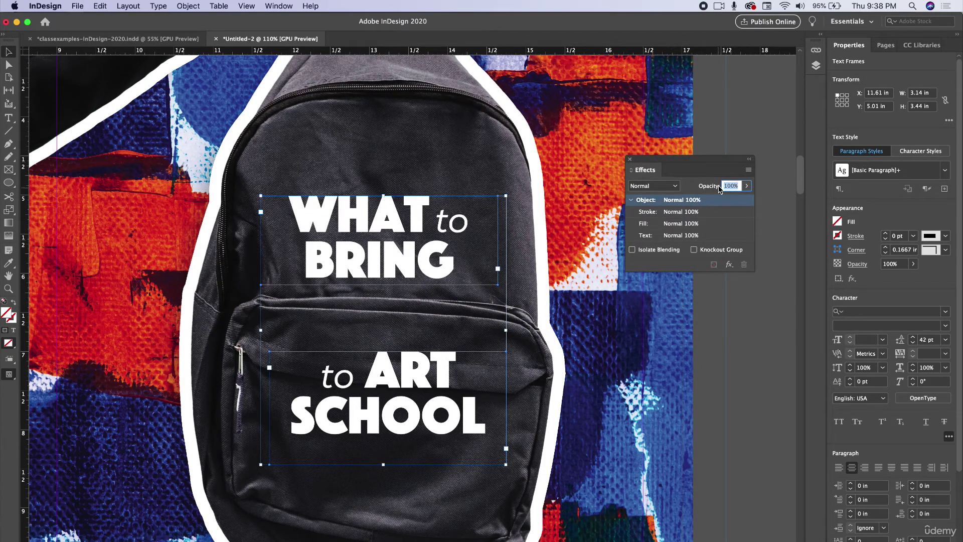
# Step: Apply a Drop Shadow to both title frames with a distance of 0 in and about 54% opacity
pyautogui.click(747, 171)
pyautogui.moveTo(777, 191)
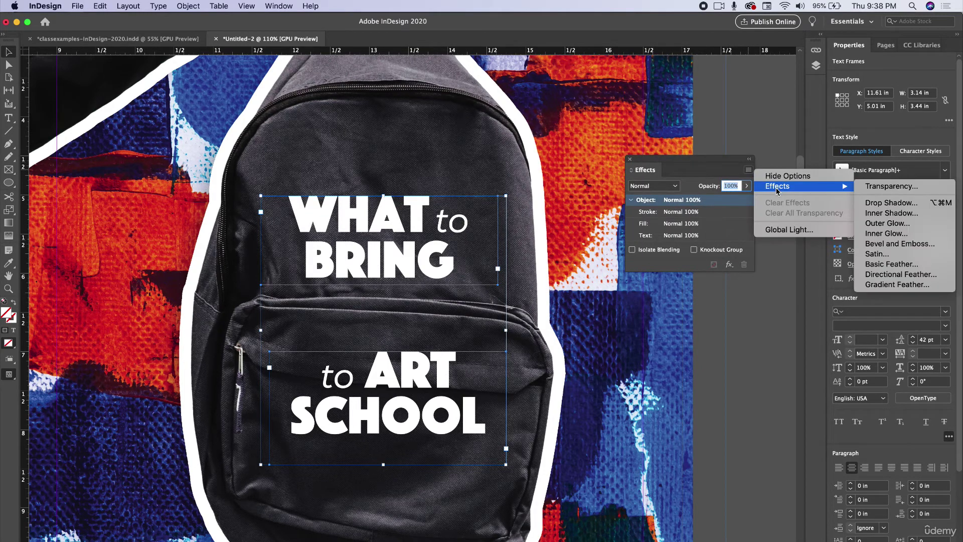
pyautogui.click(922, 204)
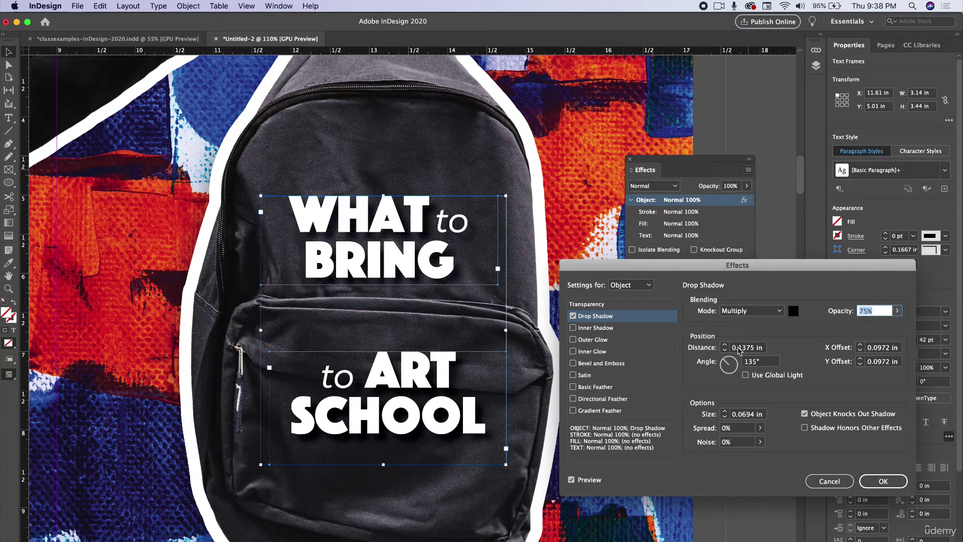
pyautogui.tripleClick(739, 348)
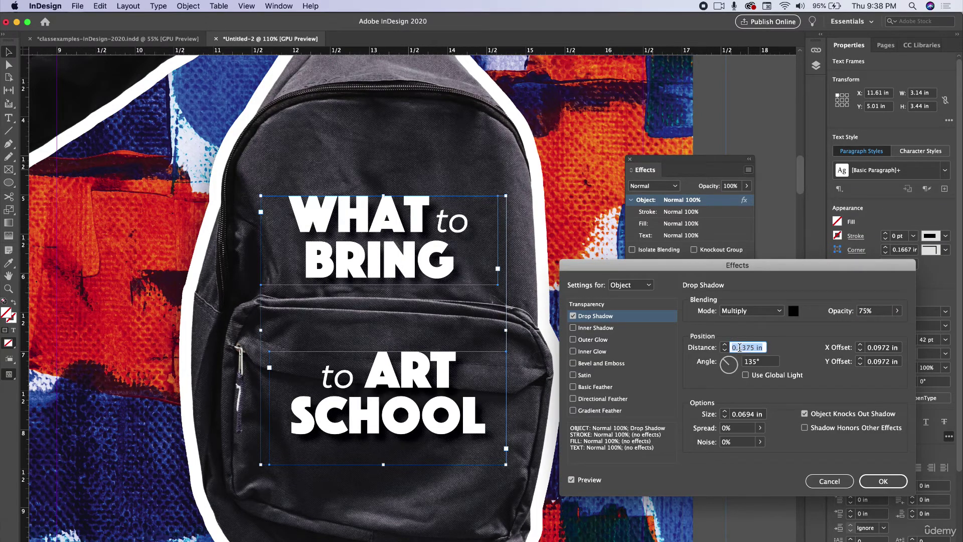
pyautogui.write('0')
pyautogui.click(745, 411)
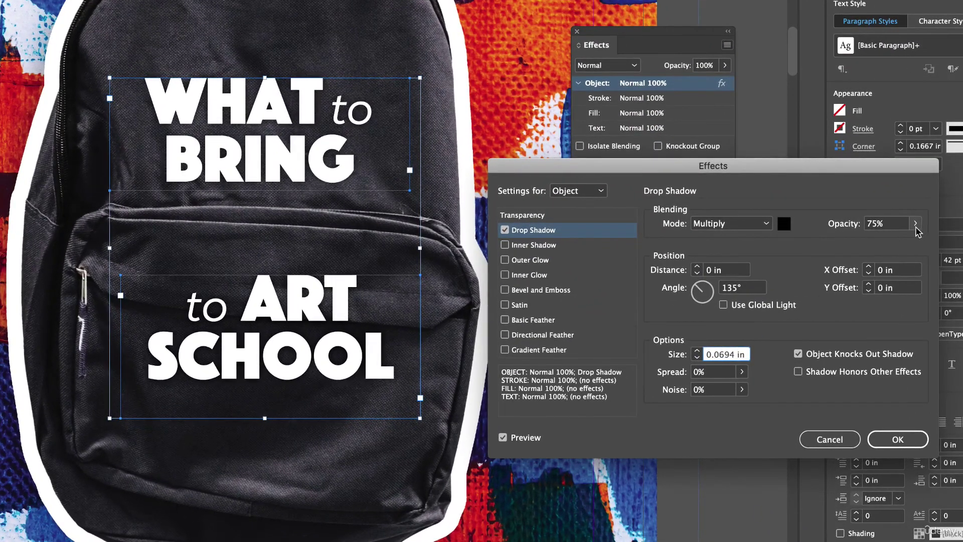
pyautogui.click(915, 225)
pyautogui.click(883, 241)
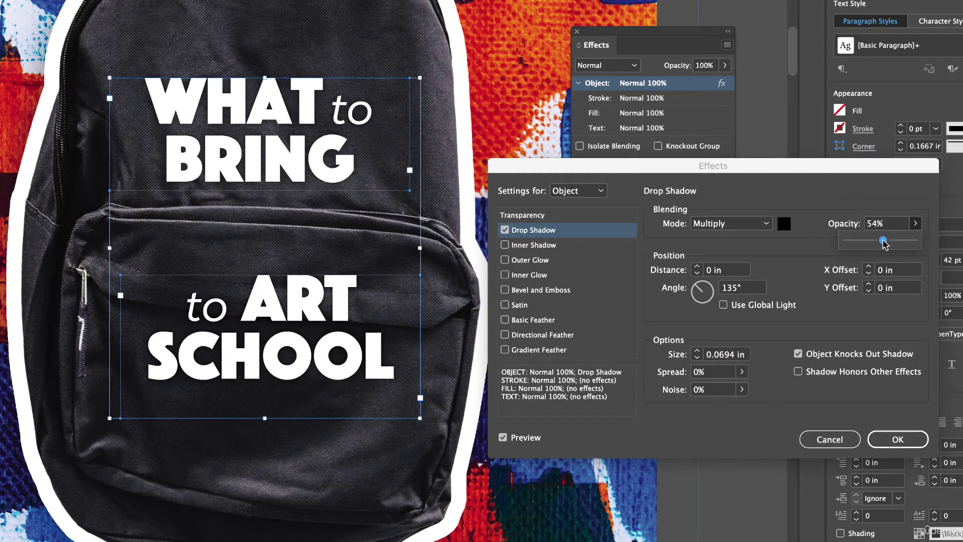
pyautogui.click(897, 434)
# Step: Preview the whole backpack page without frame edges or guides and with nothing selected
pyautogui.click(258, 240)
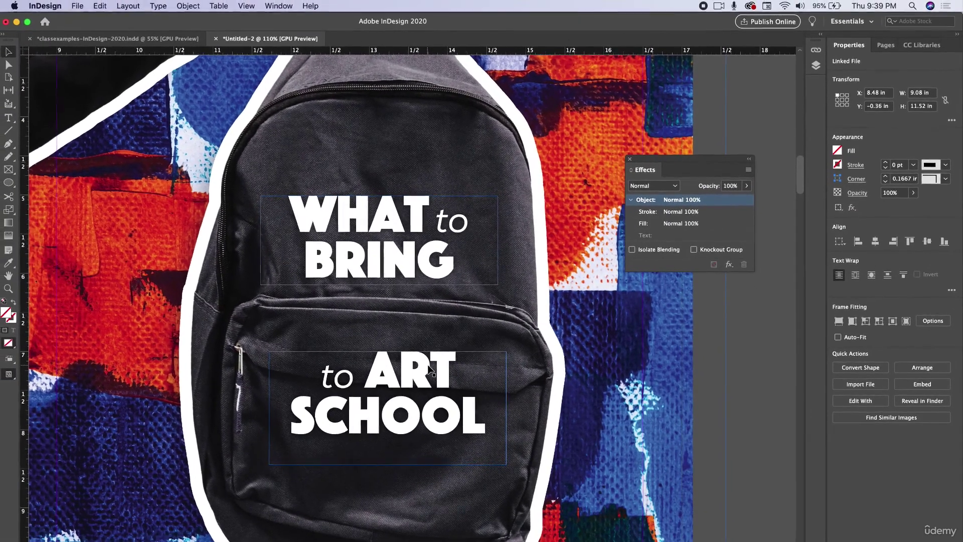
pyautogui.press('w')
pyautogui.click(795, 345)
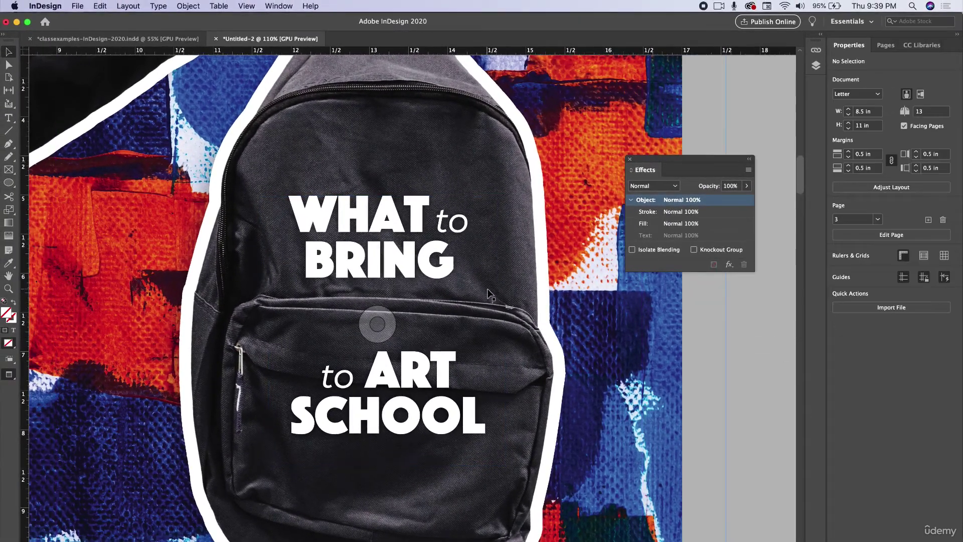
pyautogui.scroll(-3, 390, 377)
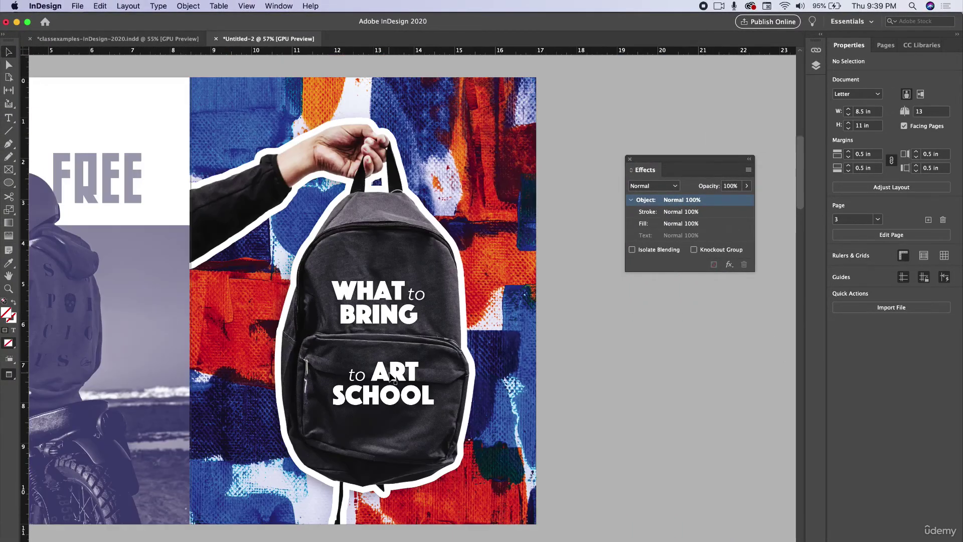
pyautogui.click(393, 377)
pyautogui.click(605, 376)
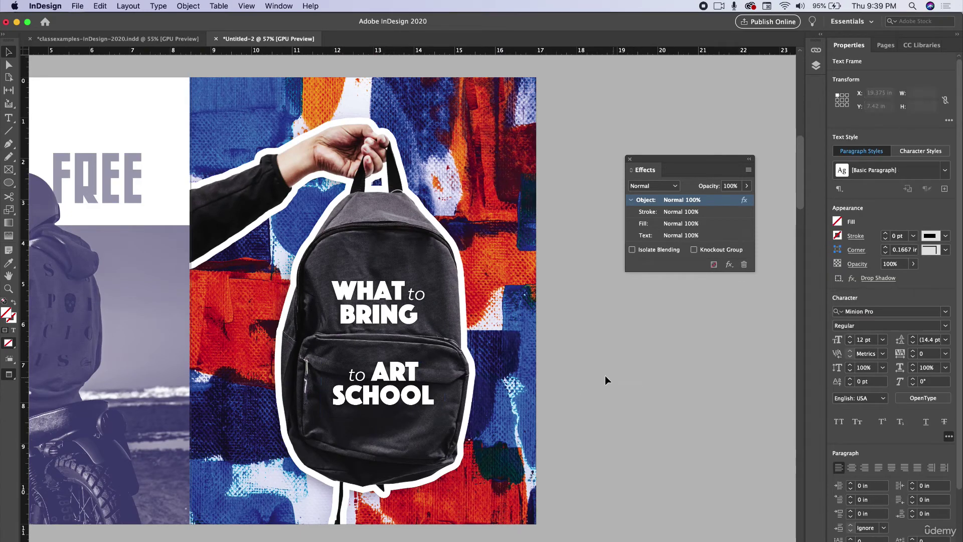
# Step: Try to enlarge both title frames together to 4.56 by 4.47 in without scaling the text, and undo it
pyautogui.click(393, 352)
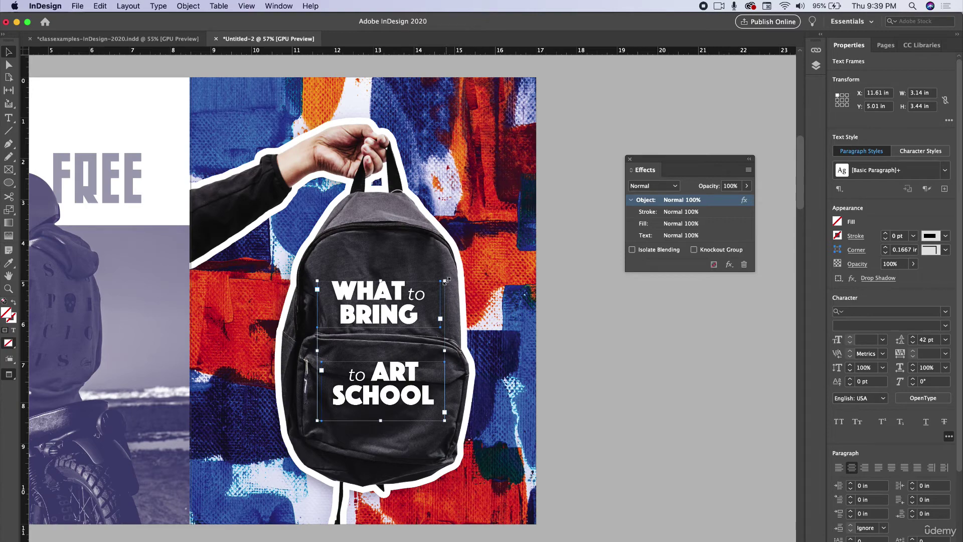
pyautogui.scroll(3, 443, 300)
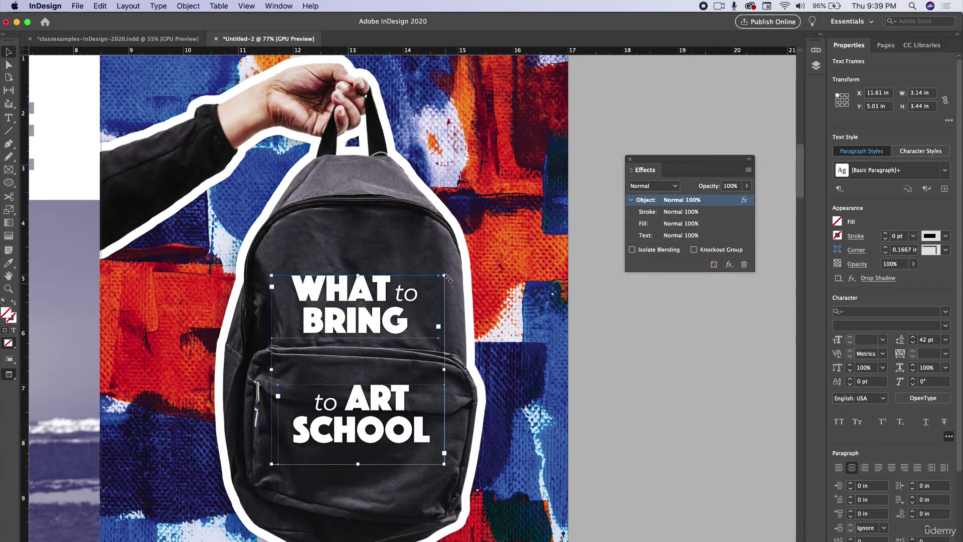
pyautogui.moveTo(444, 275); pyautogui.dragTo(522, 219)
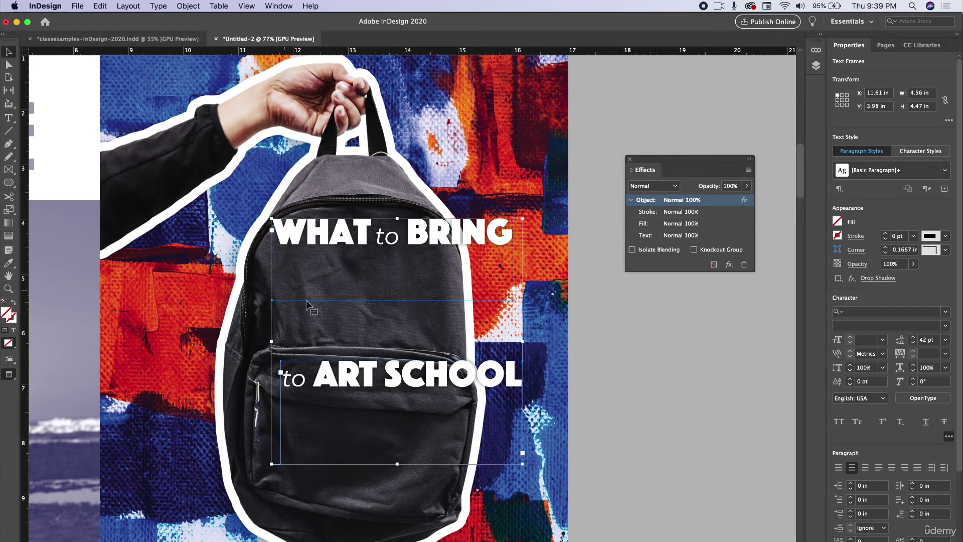
pyautogui.press('super+z')
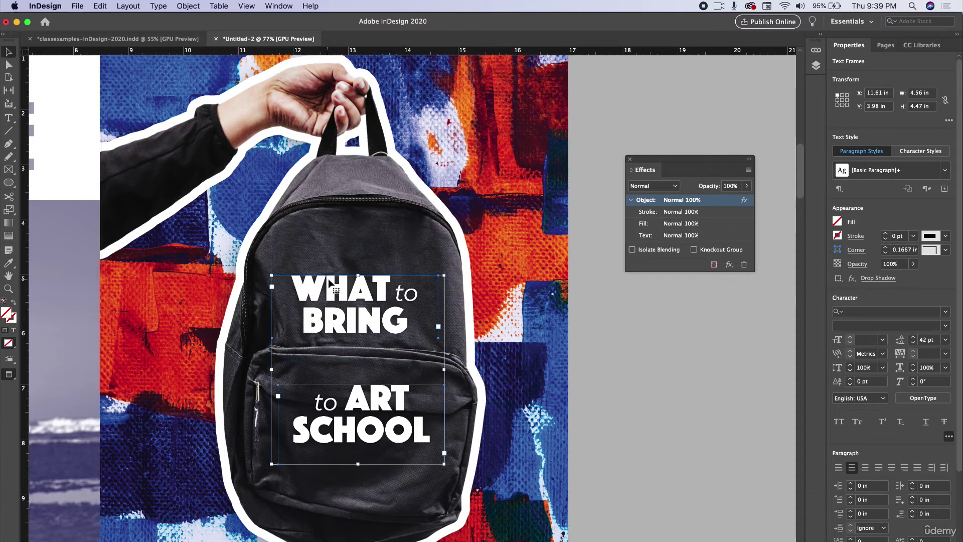
pyautogui.click(633, 369)
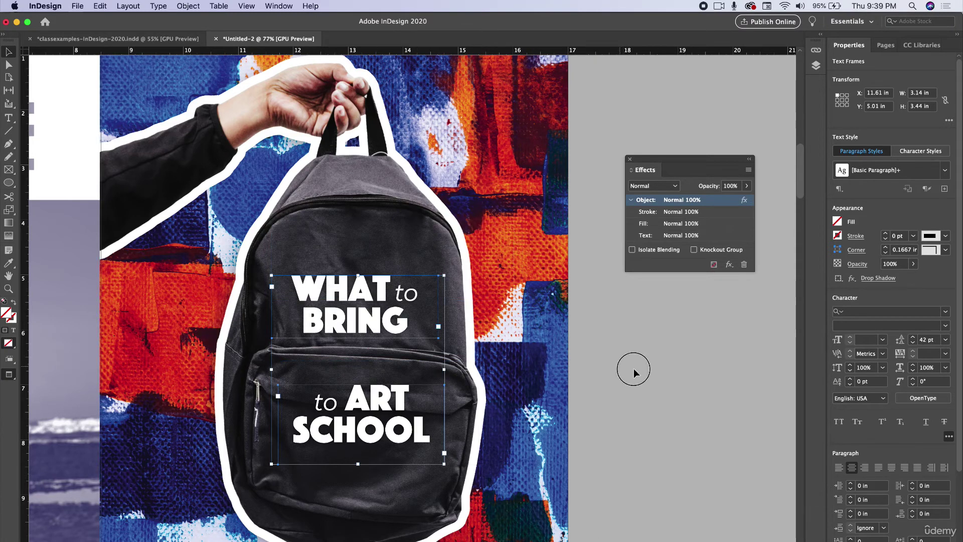
# Step: Try scaling only the "What to Bring" frame together with its text
pyautogui.click(343, 296)
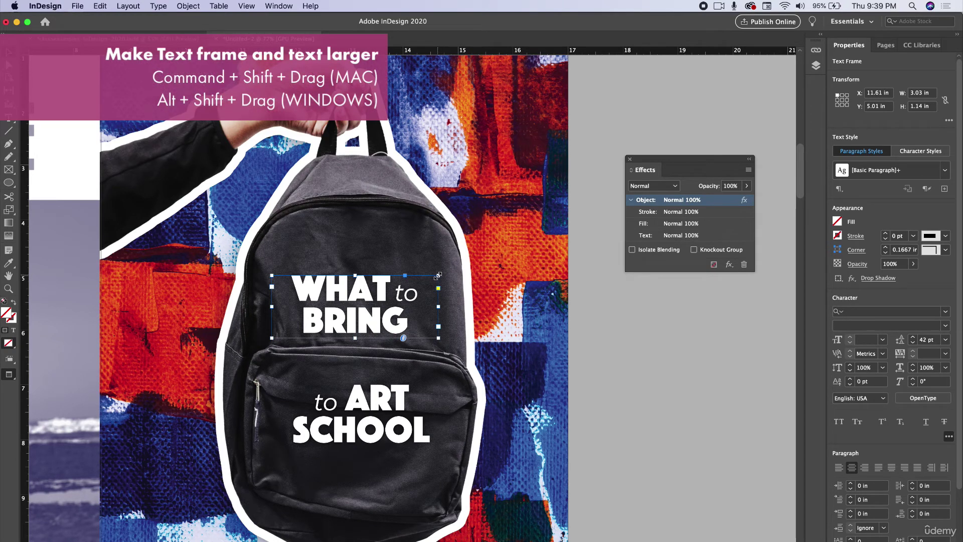
pyautogui.moveTo(439, 275); pyautogui.dragTo(471, 263)
pyautogui.click(402, 395)
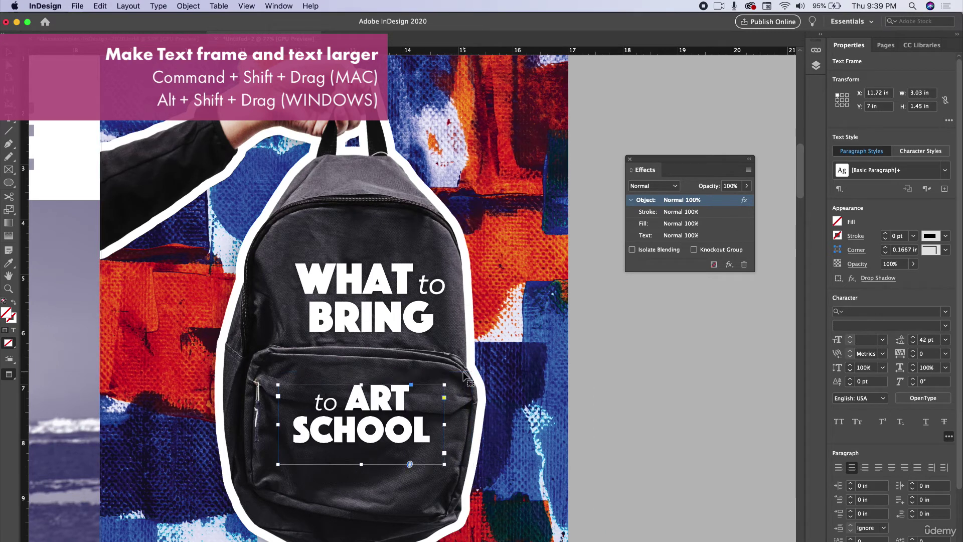
# Step: Scale both title frames with their text to about 3.67 by 4.02 in overall and reposition them on the backpack
pyautogui.moveTo(221, 323); pyautogui.dragTo(385, 401)
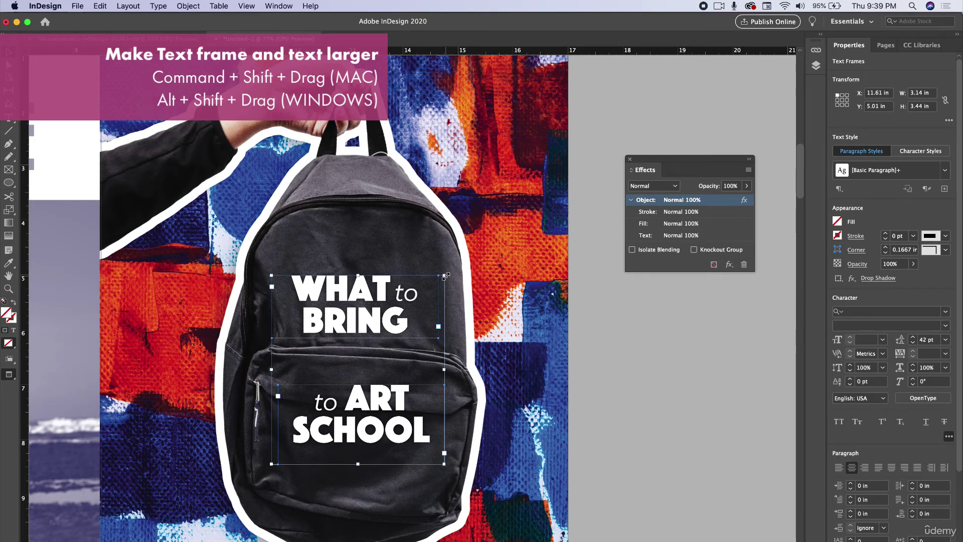
pyautogui.moveTo(445, 275); pyautogui.dragTo(473, 243)
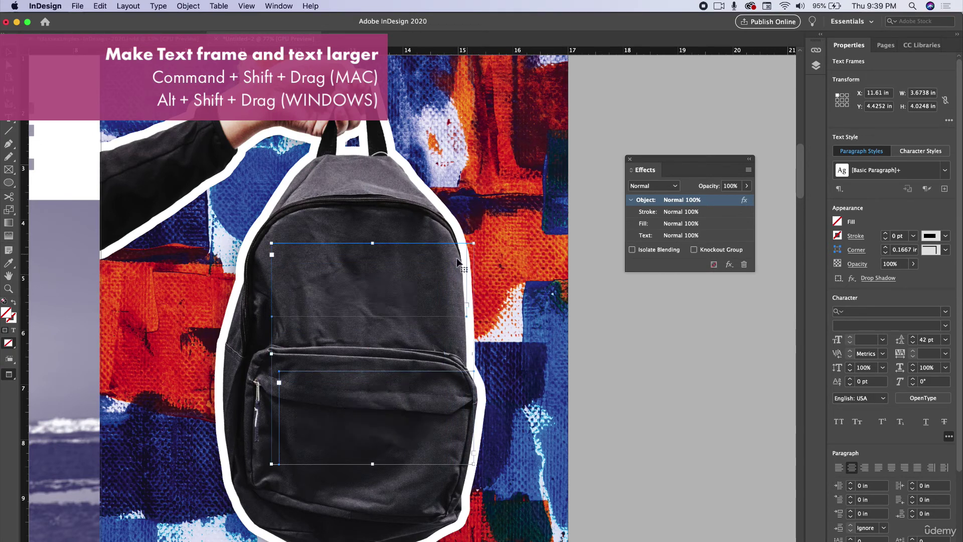
pyautogui.moveTo(396, 261); pyautogui.dragTo(389, 287)
pyautogui.click(658, 355)
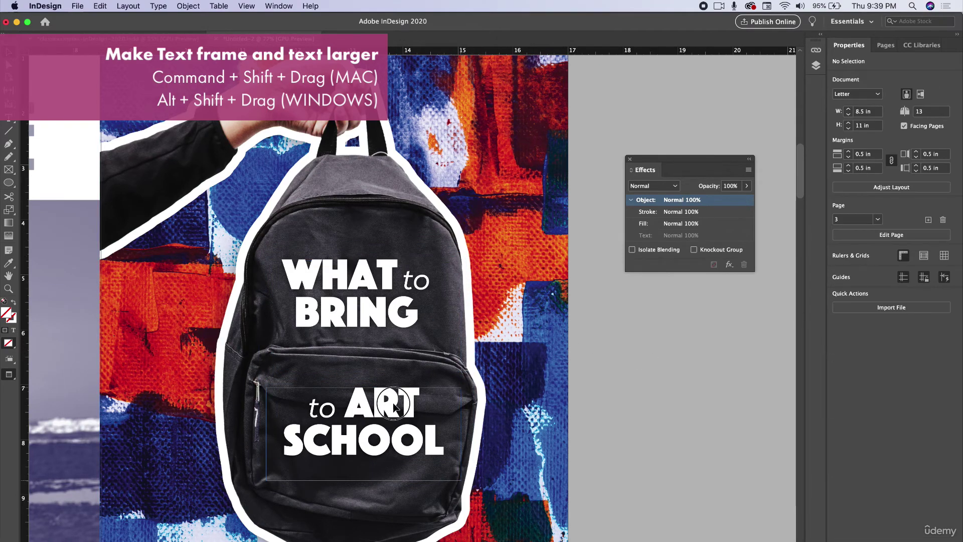
pyautogui.moveTo(393, 406); pyautogui.dragTo(389, 401)
pyautogui.click(630, 399)
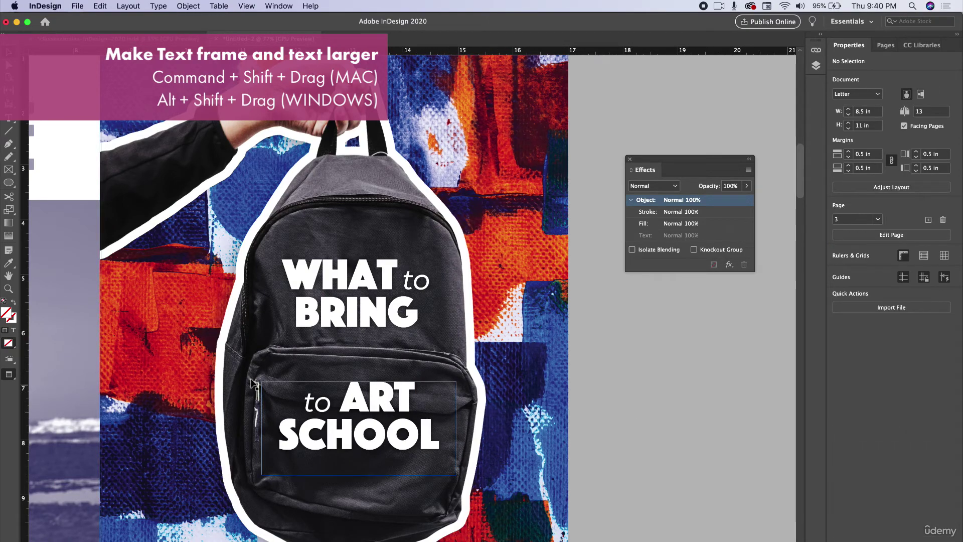
# Step: Select the placed backpack artwork on the page and open its linked file for editing in Adobe Photoshop 2020
pyautogui.scroll(-5, 220, 373)
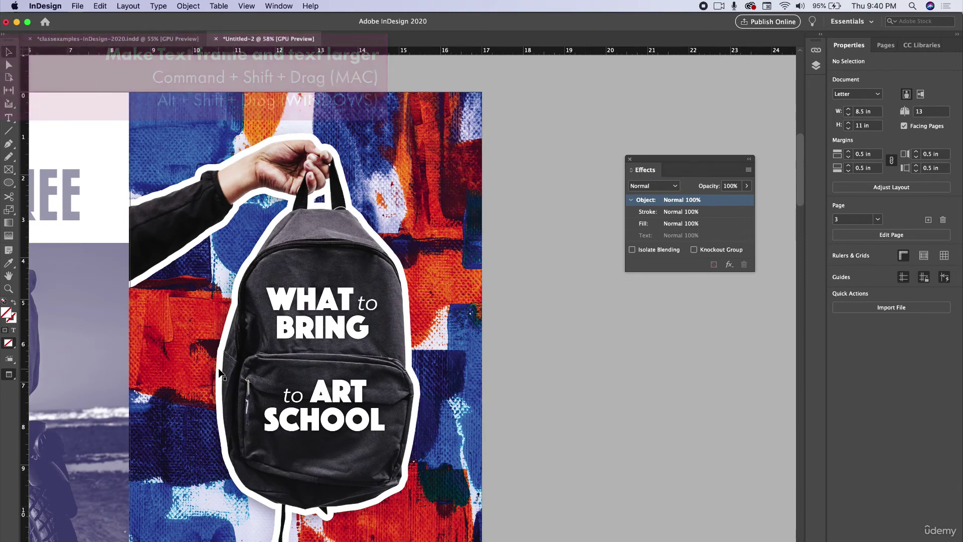
pyautogui.click(233, 232)
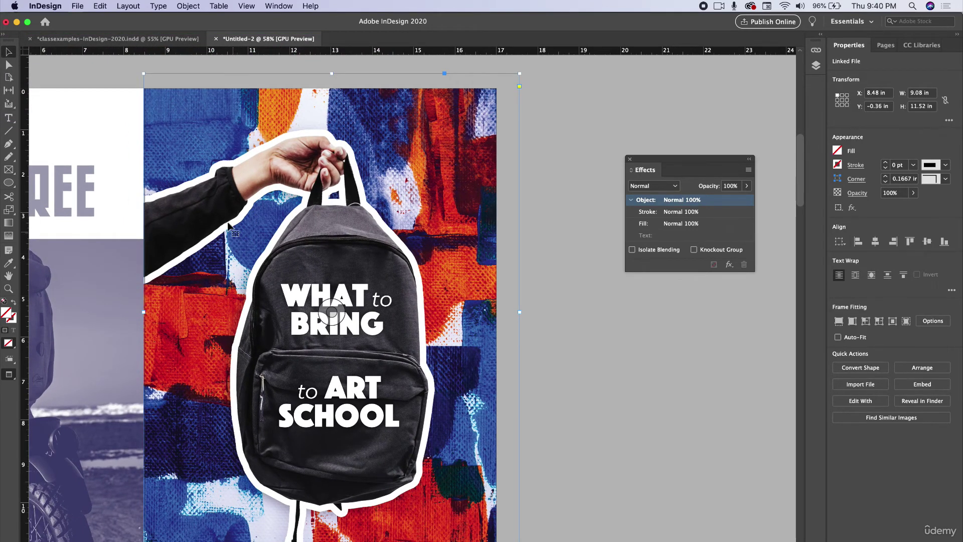
pyautogui.rightClick(206, 141)
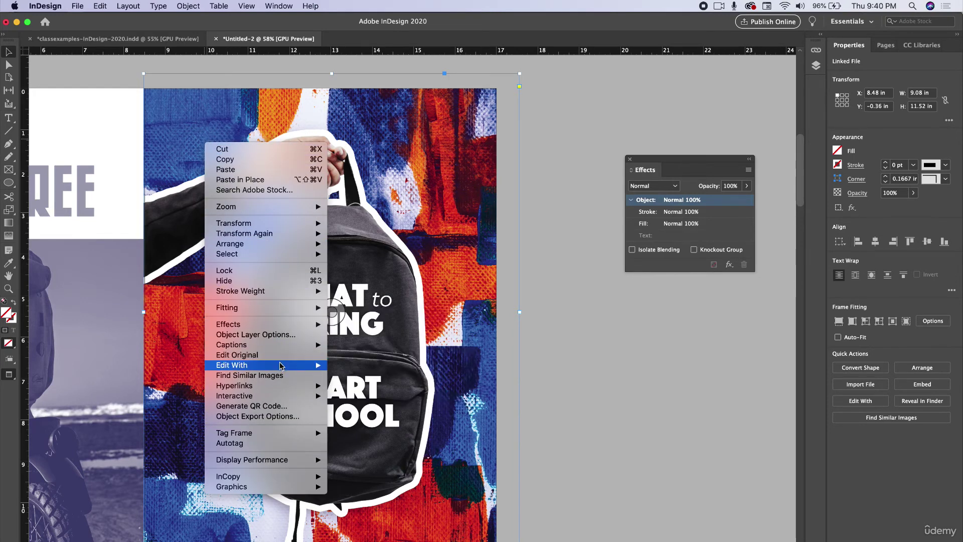
pyautogui.moveTo(283, 365)
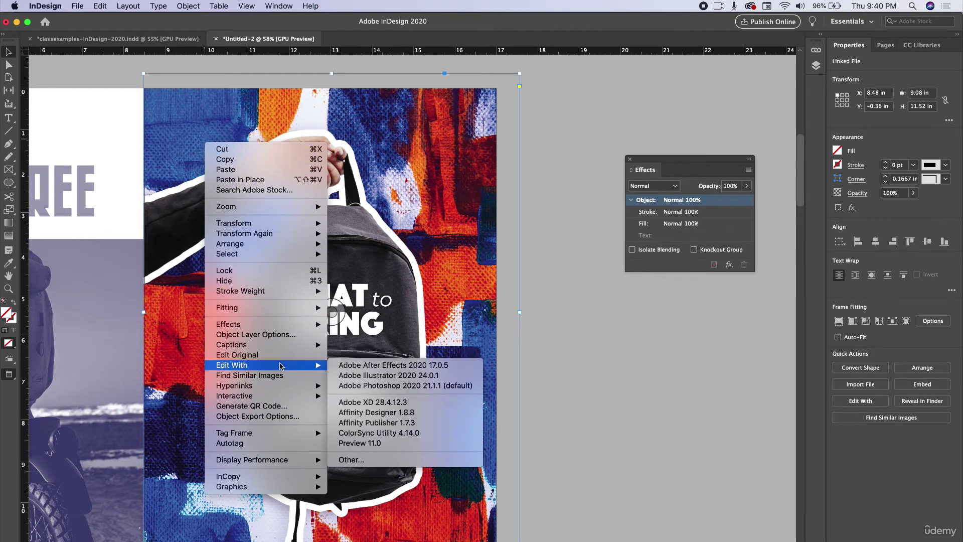
pyautogui.click(359, 386)
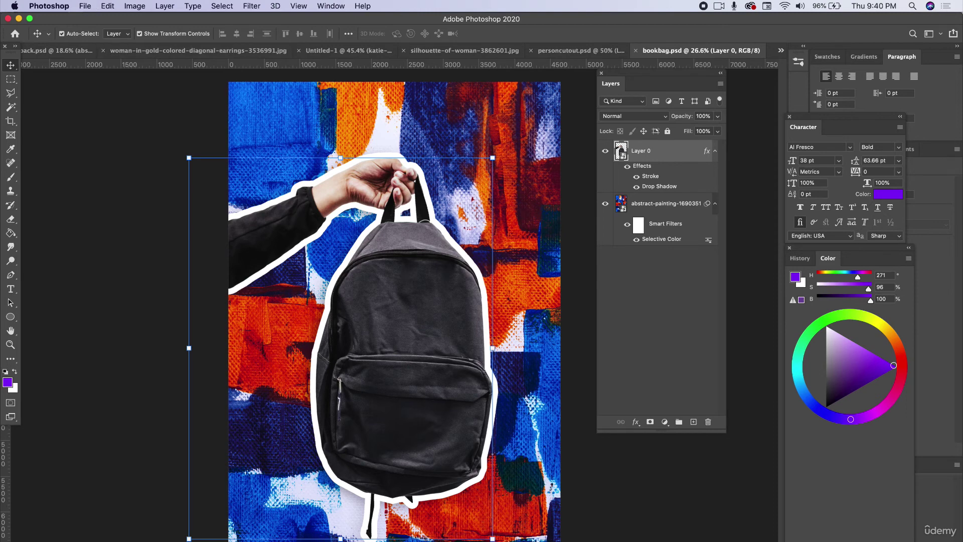
# Step: Return to InDesign and detach the Links panel from its group with Layers so it floats over the page
pyautogui.press('super+Tab')
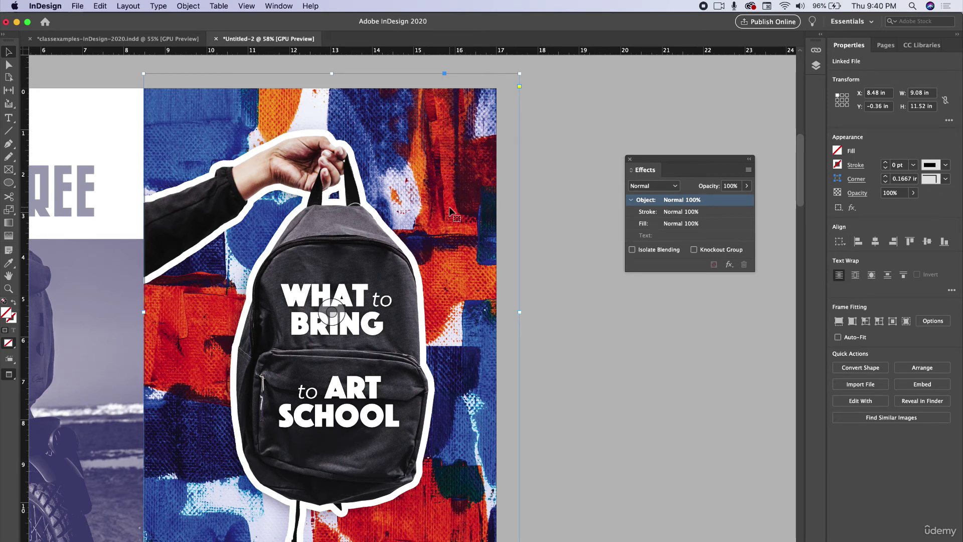
pyautogui.click(818, 66)
pyautogui.click(816, 52)
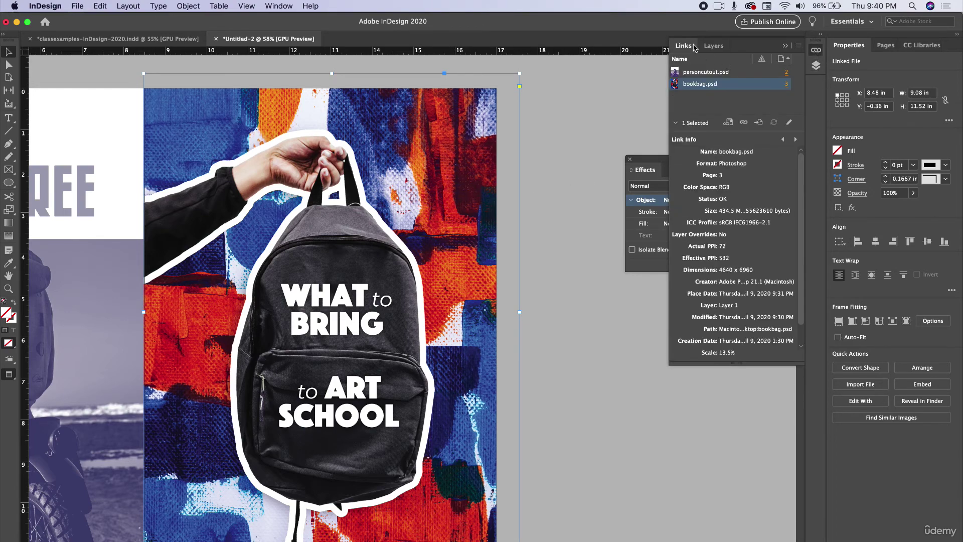
pyautogui.moveTo(695, 47); pyautogui.dragTo(547, 171)
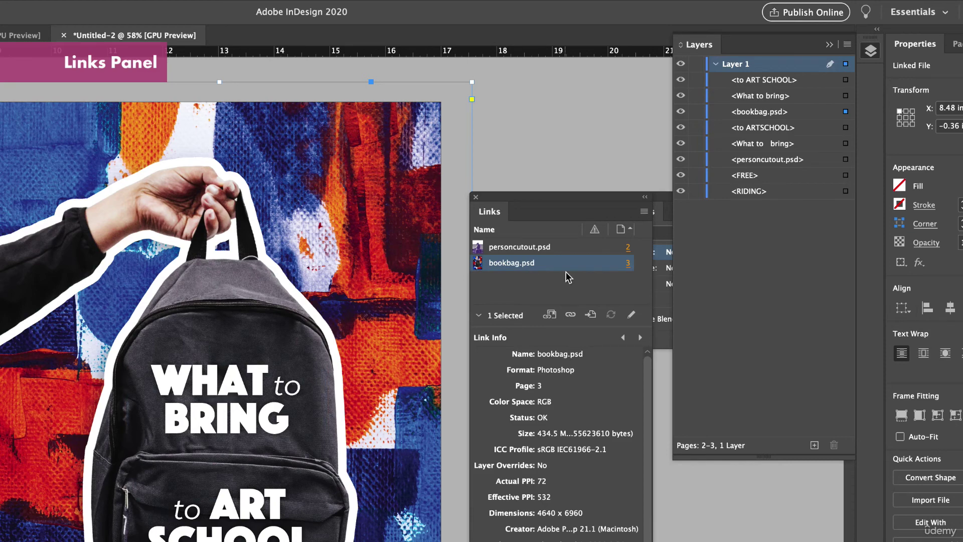
# Step: Examine the link details of personcutout.psd and bookbag.psd, including the commands offered for the bookbag.psd link
pyautogui.click(524, 247)
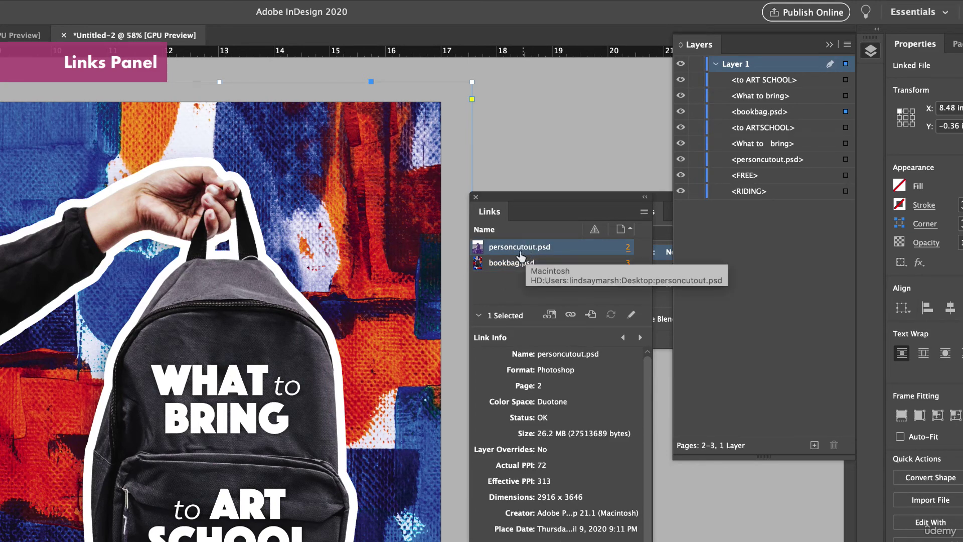
pyautogui.moveTo(406, 375); pyautogui.dragTo(253, 329)
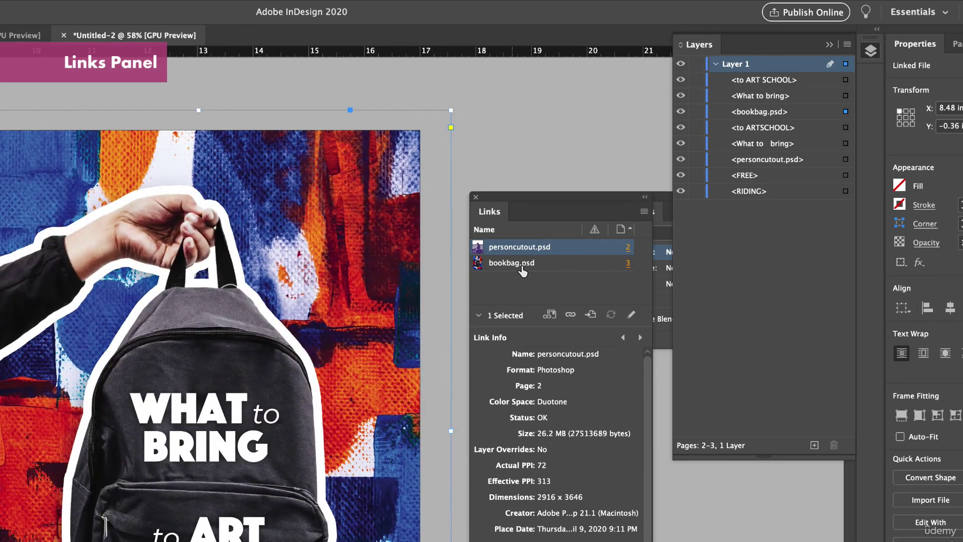
pyautogui.click(523, 263)
pyautogui.rightClick(552, 265)
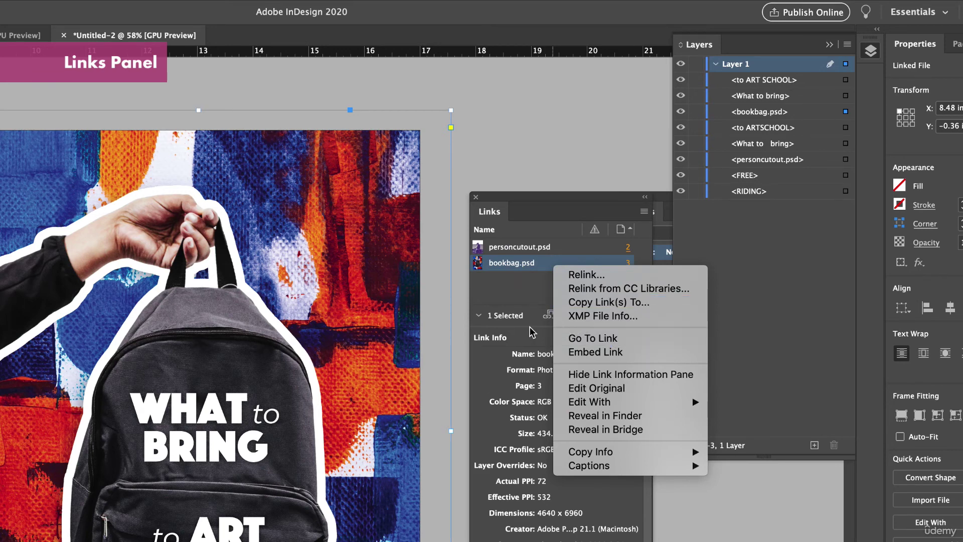
pyautogui.click(525, 310)
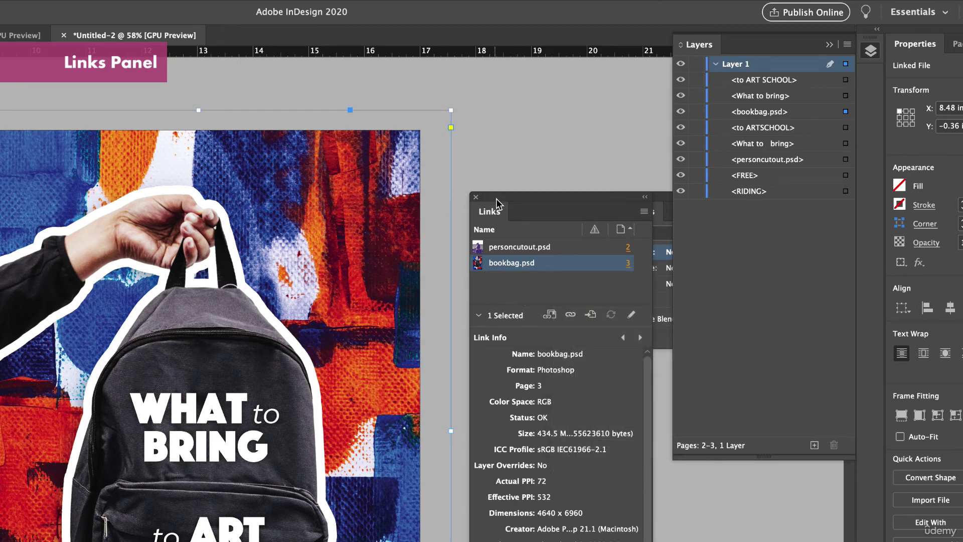
# Step: Dock the Links panel back with Layers, check the personcutout.psd link details, and deselect everything
pyautogui.moveTo(496, 198); pyautogui.dragTo(743, 46)
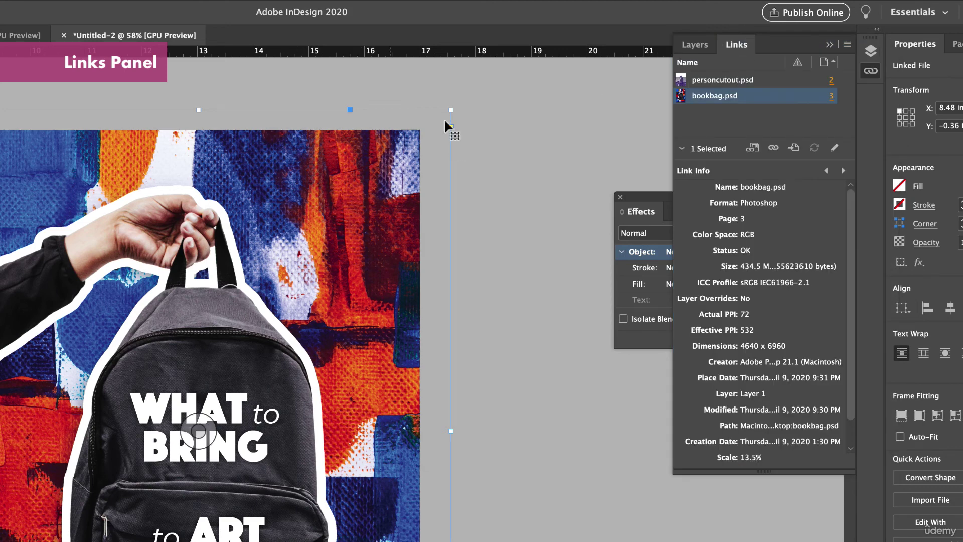
pyautogui.click(725, 83)
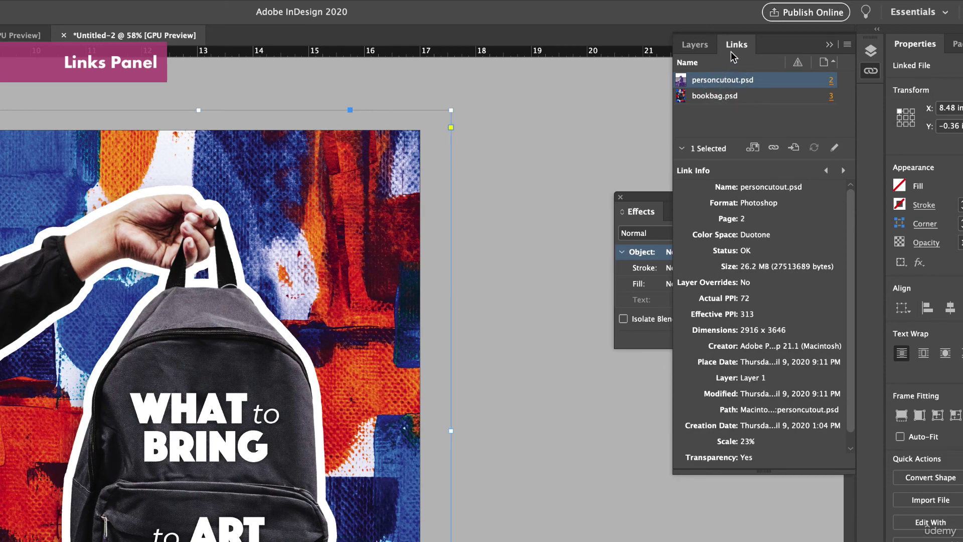
pyautogui.click(540, 194)
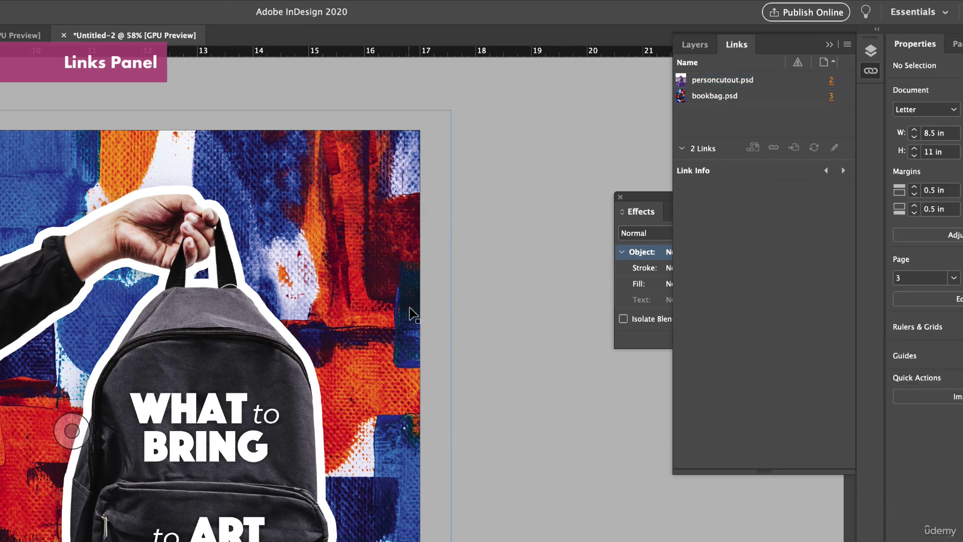